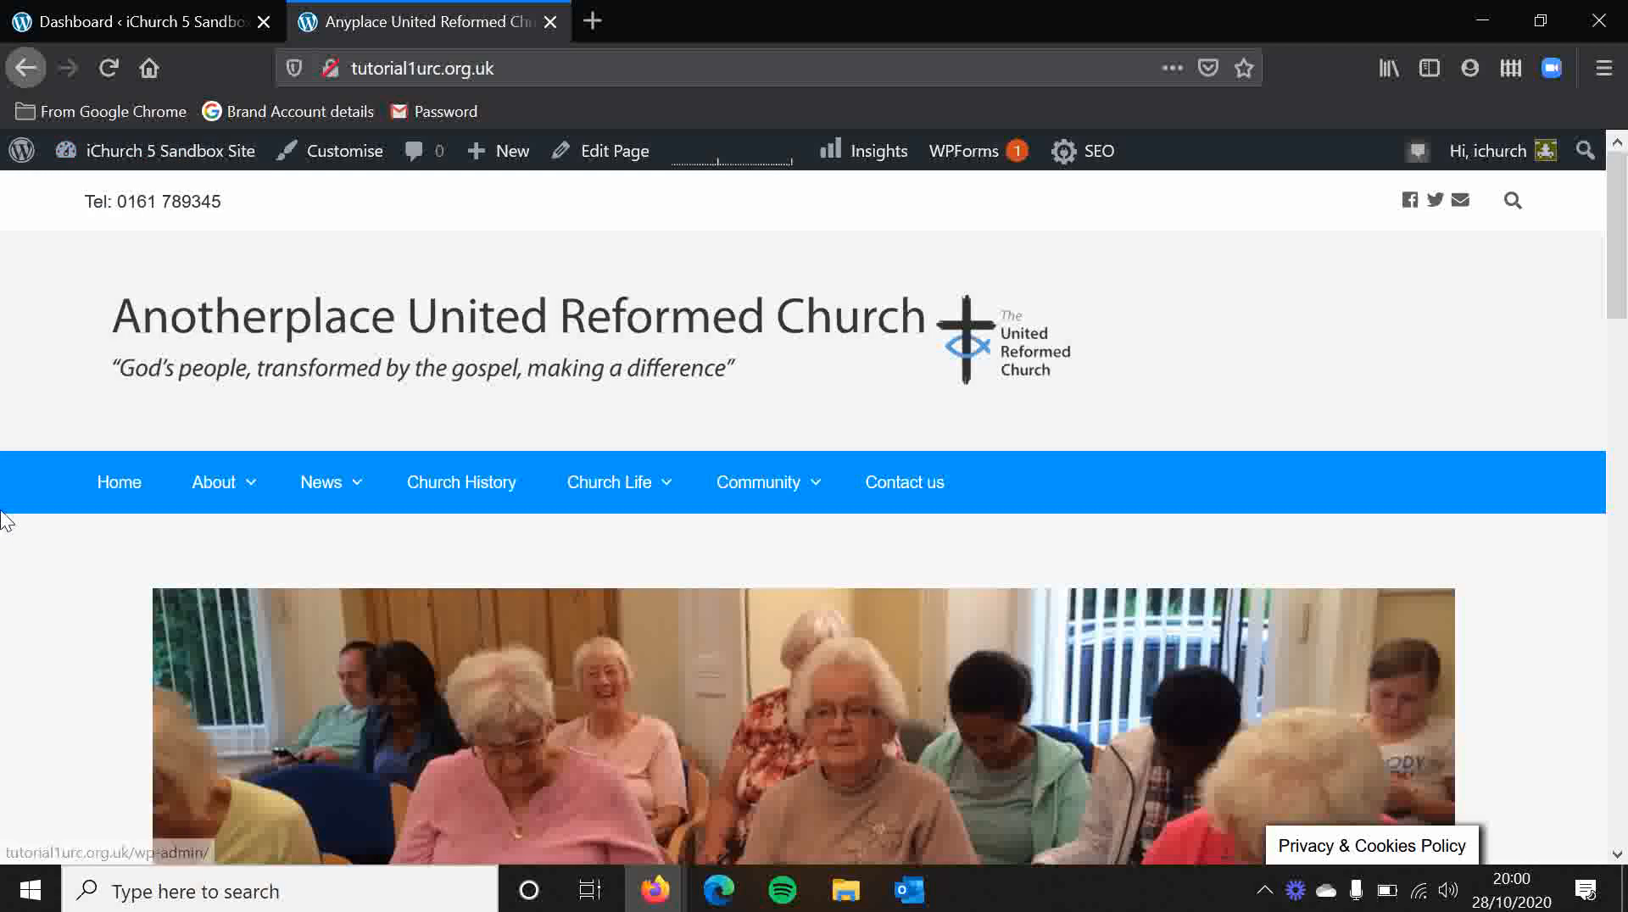
# Step: Switch to the site's WordPress admin dashboard and open the Widgets page
pyautogui.click(111, 13)
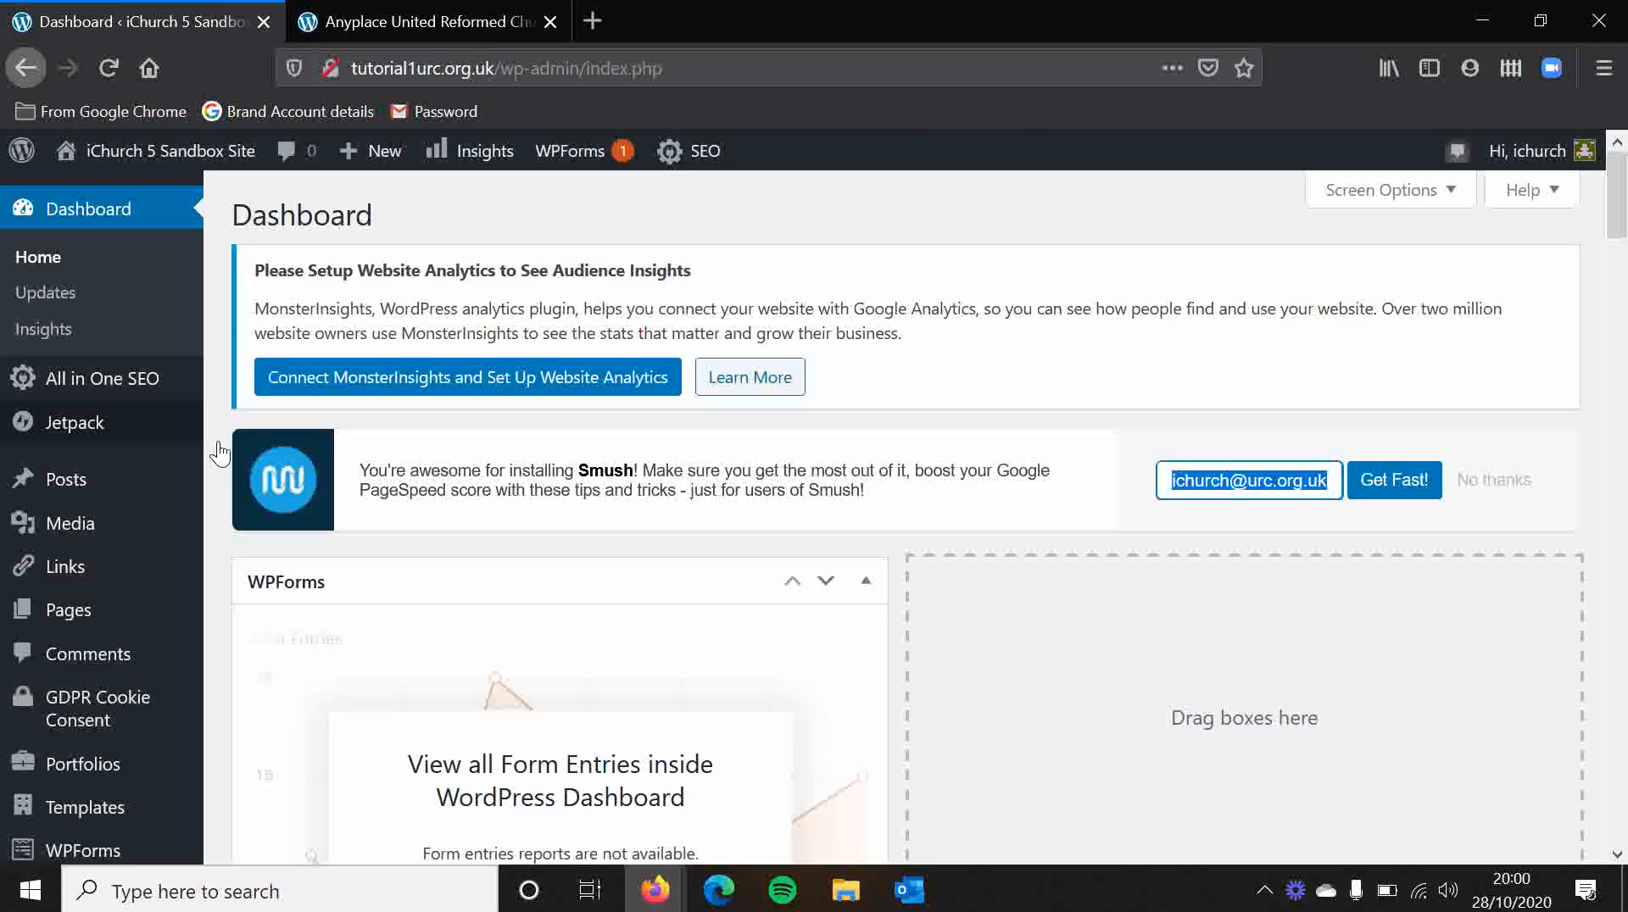
pyautogui.scroll(-4, 220, 317)
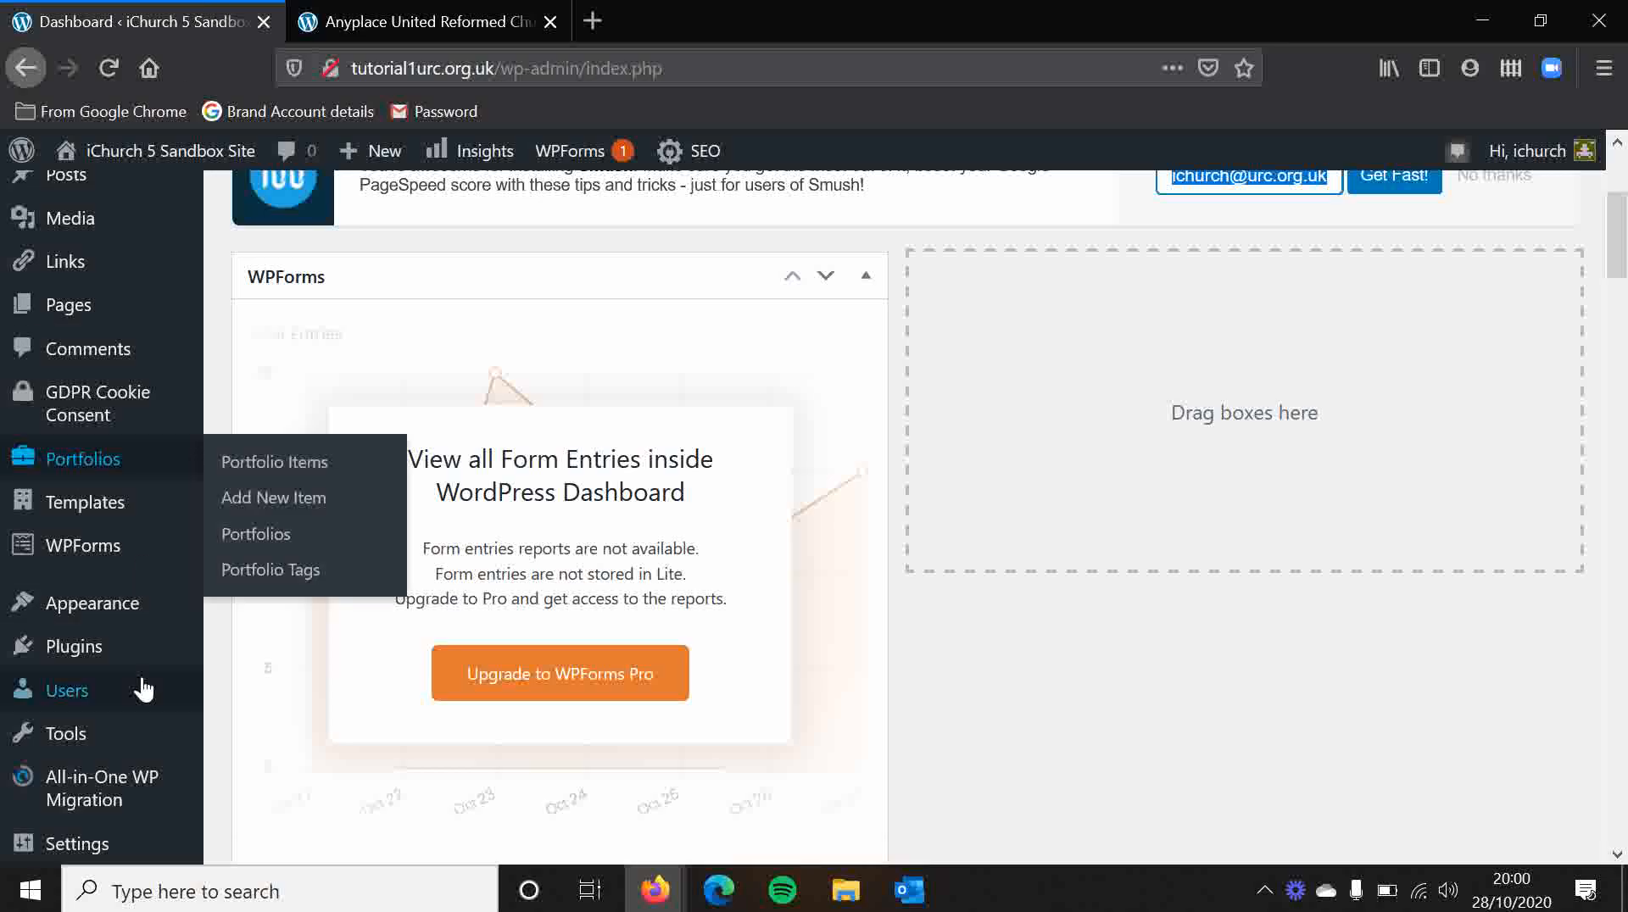
pyautogui.moveTo(128, 621)
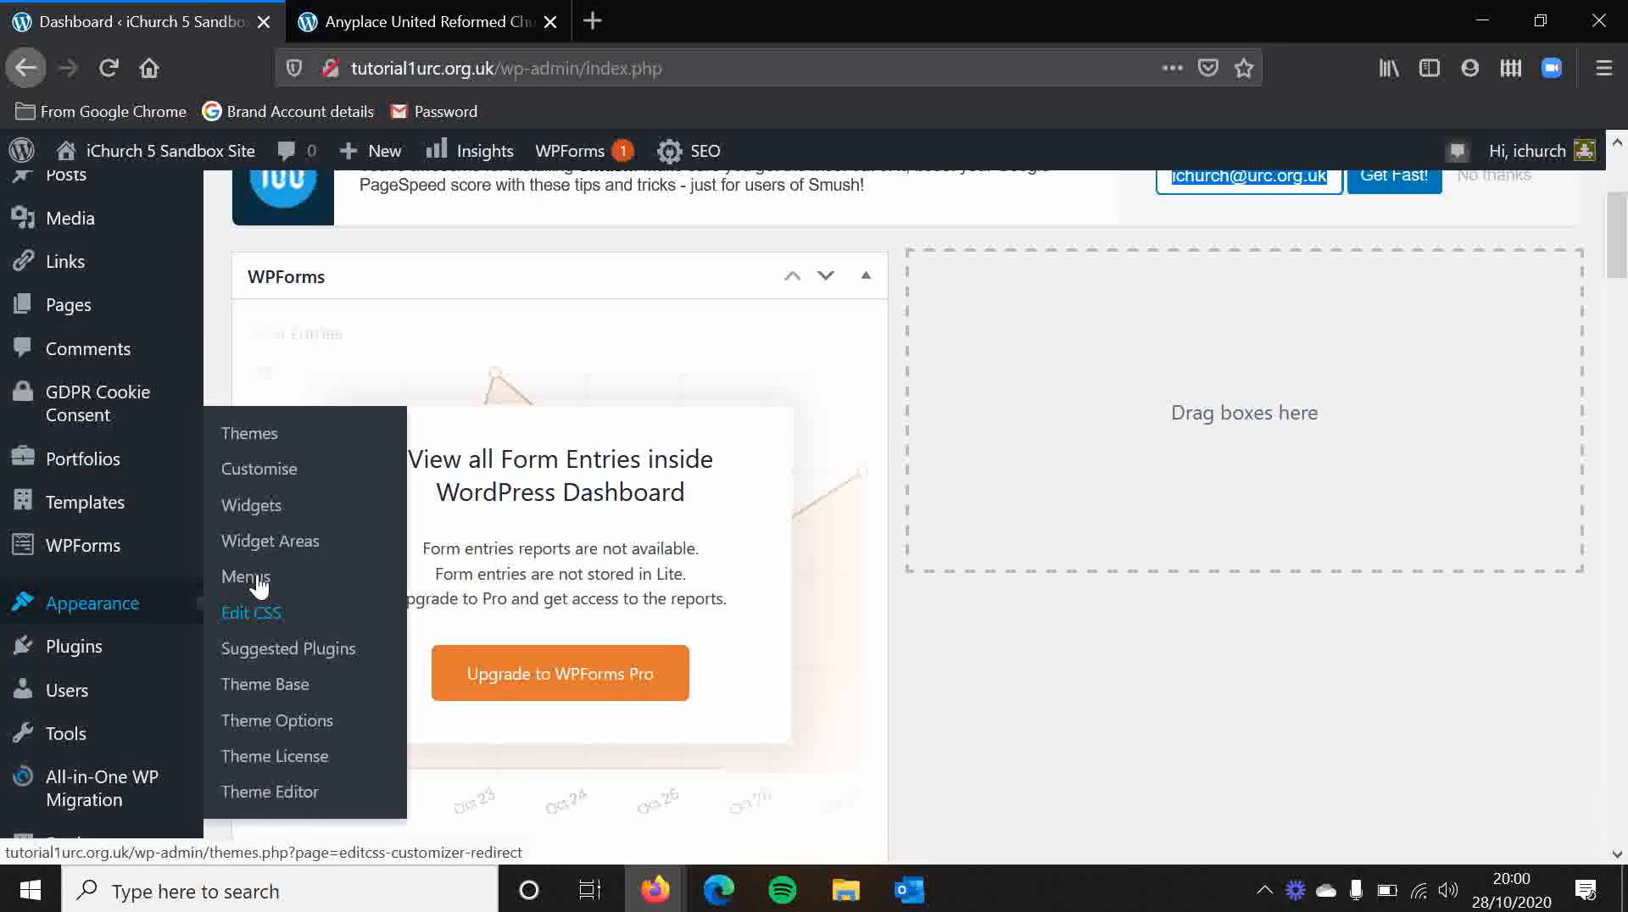
pyautogui.click(257, 509)
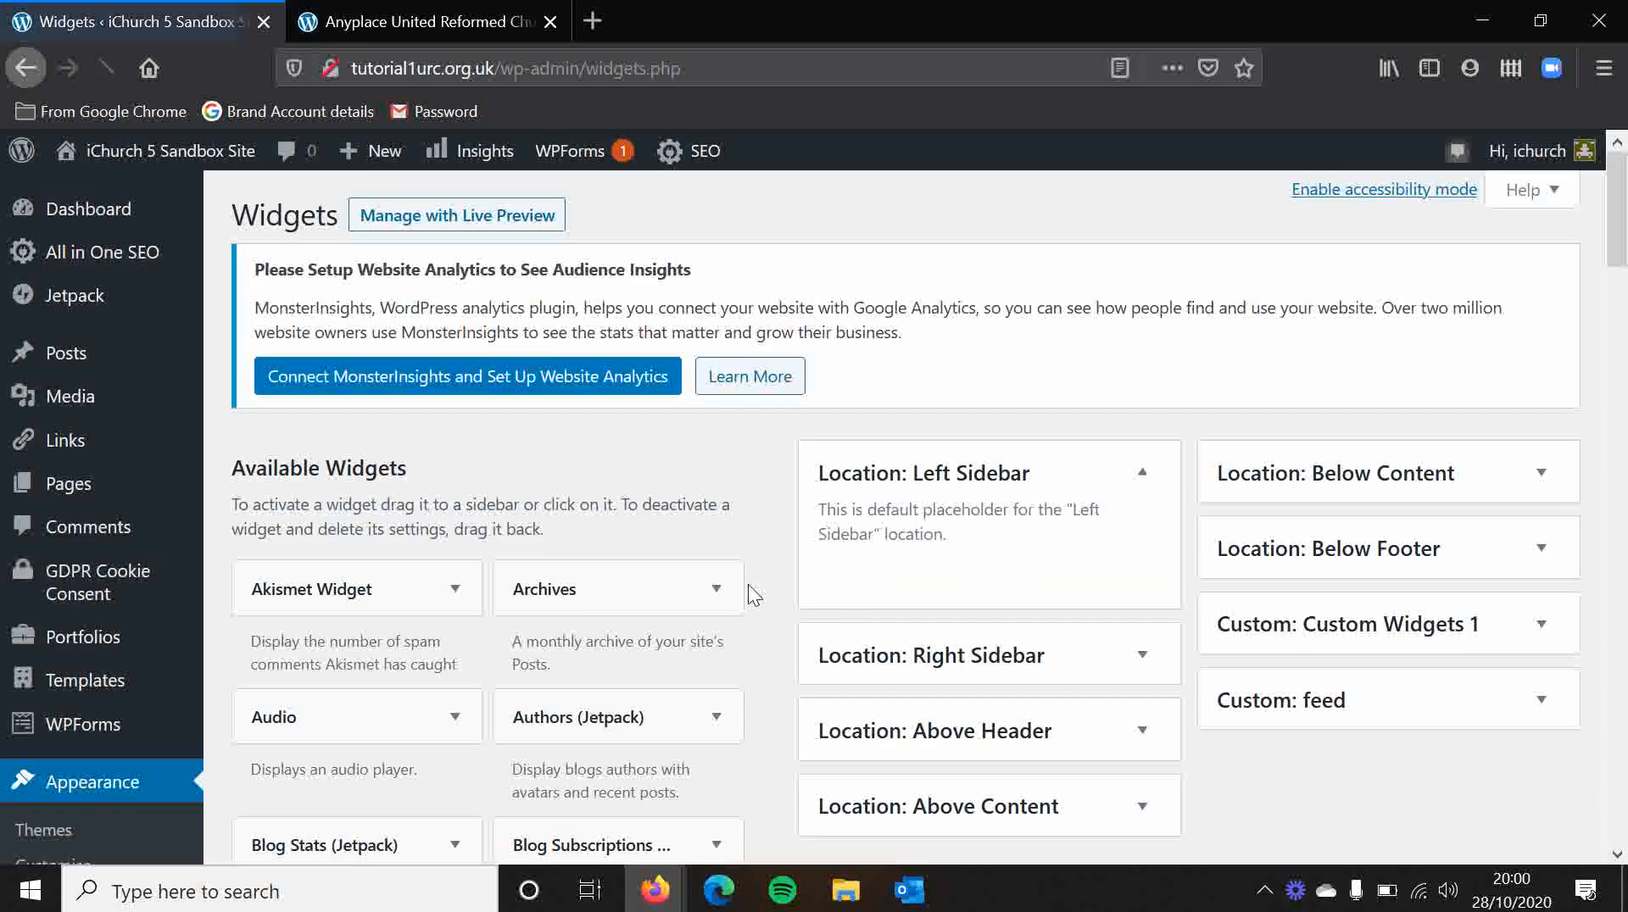
# Step: Look through the full list of available widgets and the widget locations they can be added to
pyautogui.scroll(-2, 746, 602)
pyautogui.scroll(-2, 746, 602)
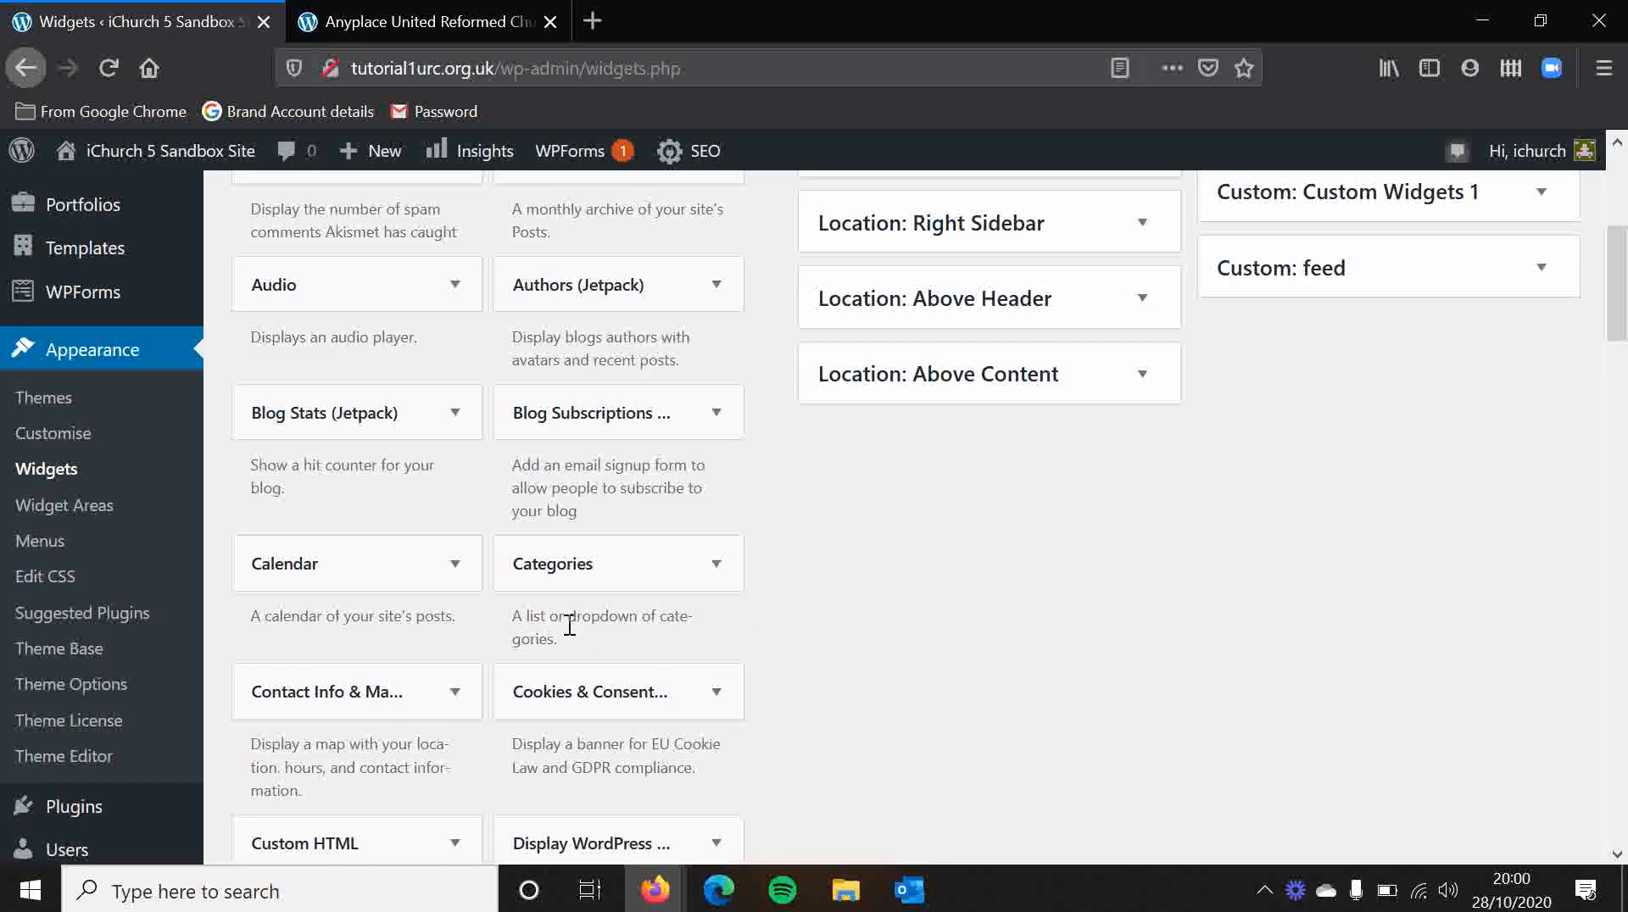
pyautogui.scroll(-4, 795, 595)
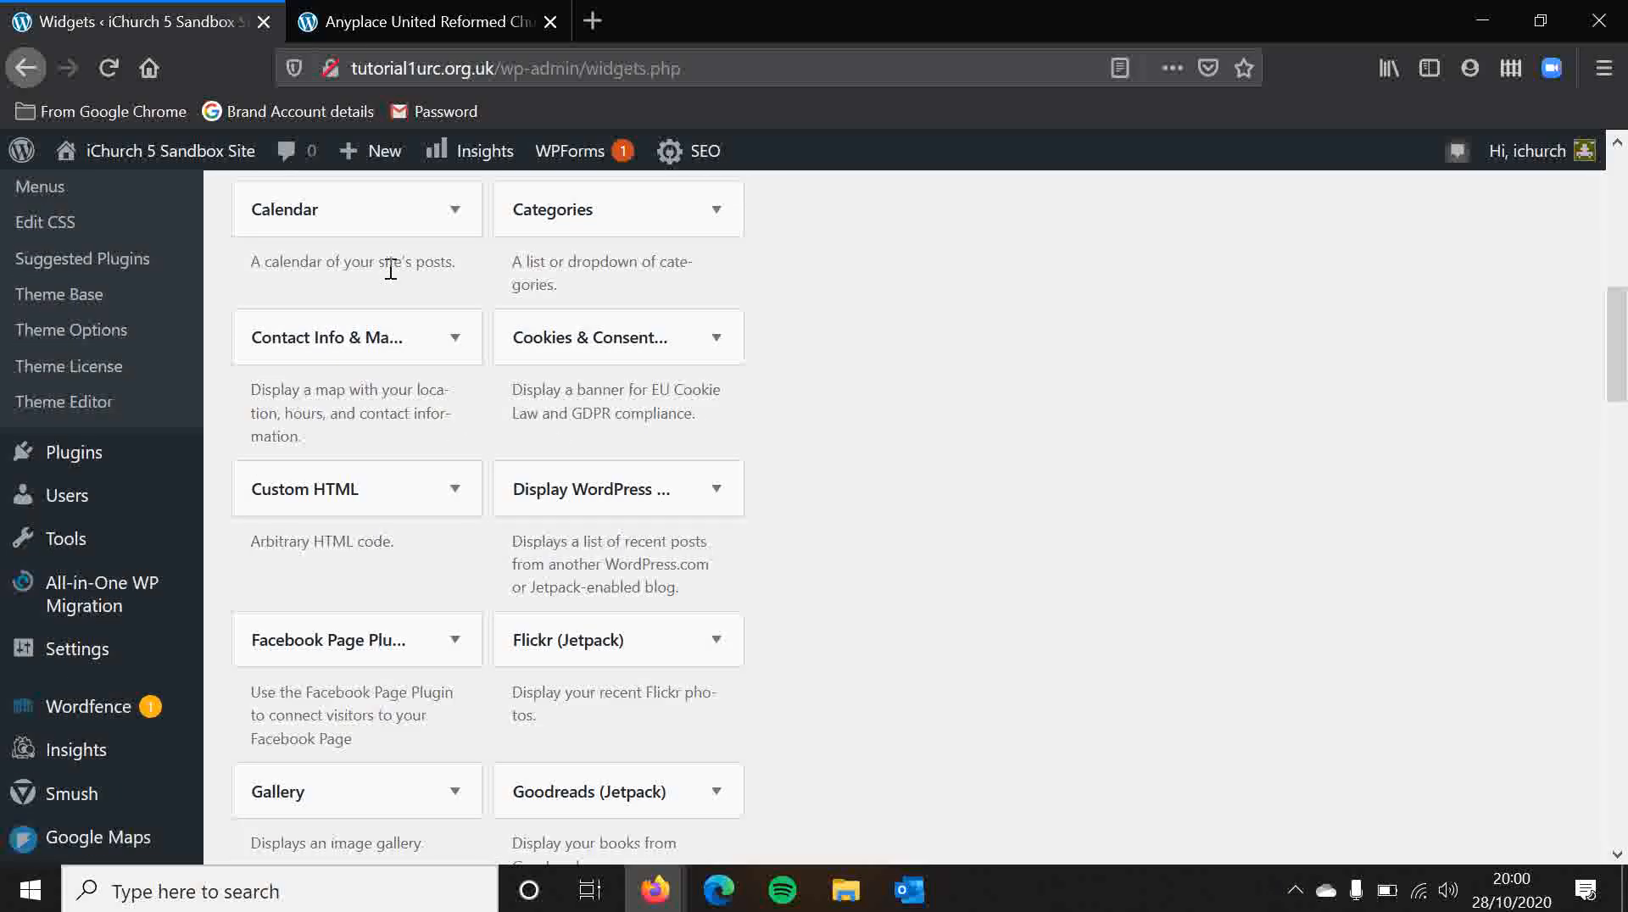
pyautogui.moveTo(393, 262); pyautogui.dragTo(401, 263)
pyautogui.scroll(-5, 895, 498)
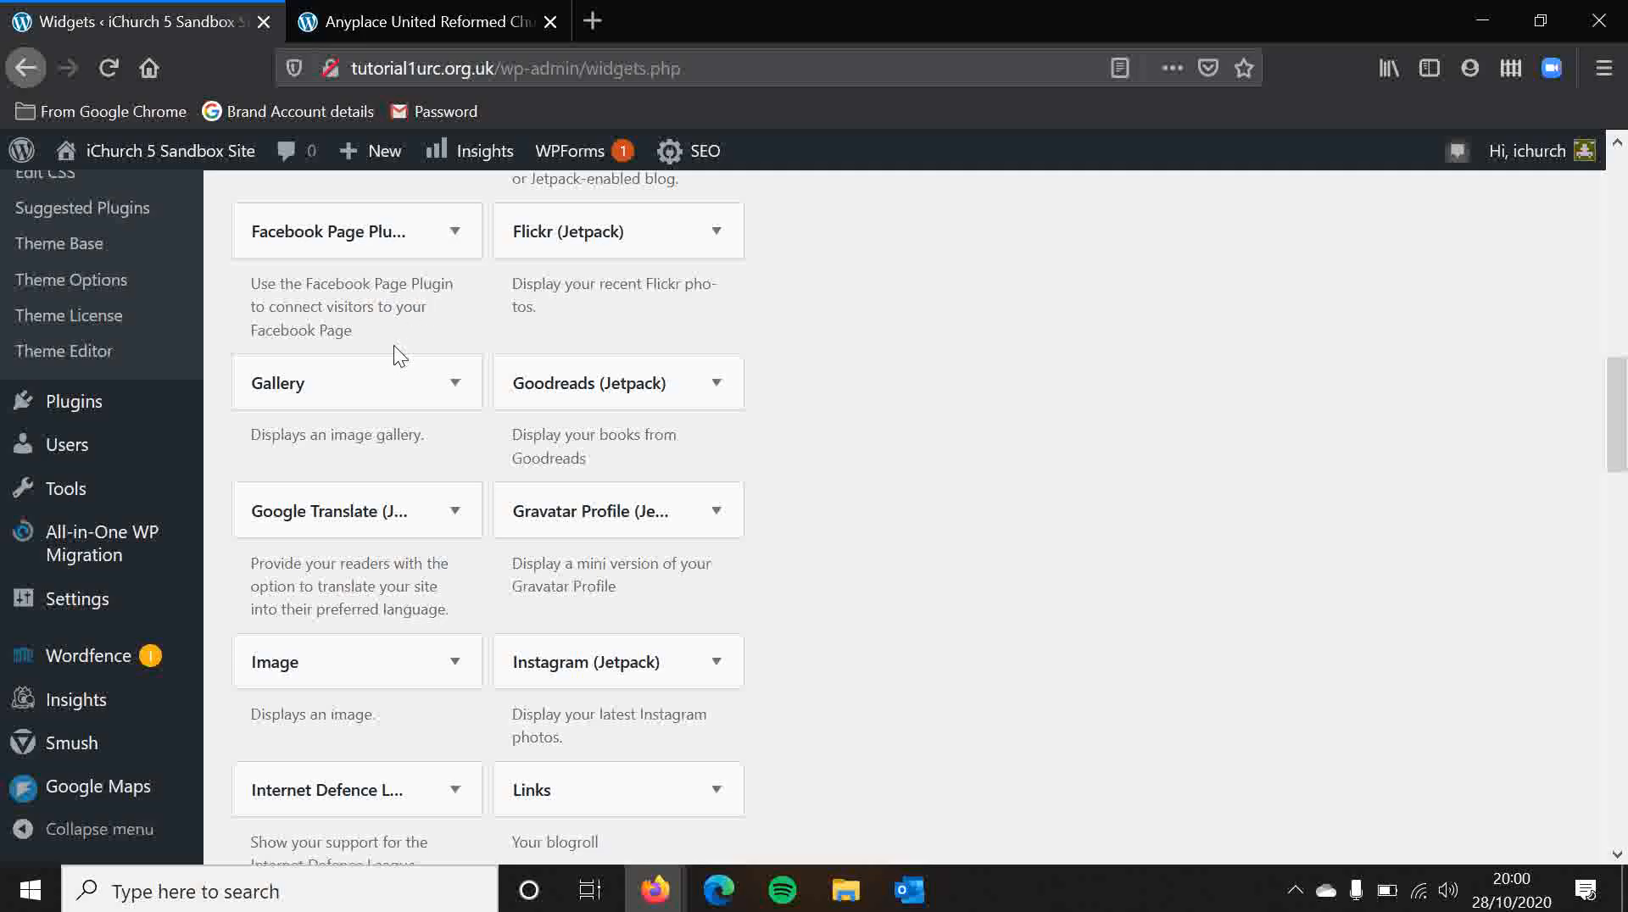
pyautogui.moveTo(359, 327); pyautogui.dragTo(917, 389)
pyautogui.click(953, 415)
pyautogui.scroll(-3, 908, 363)
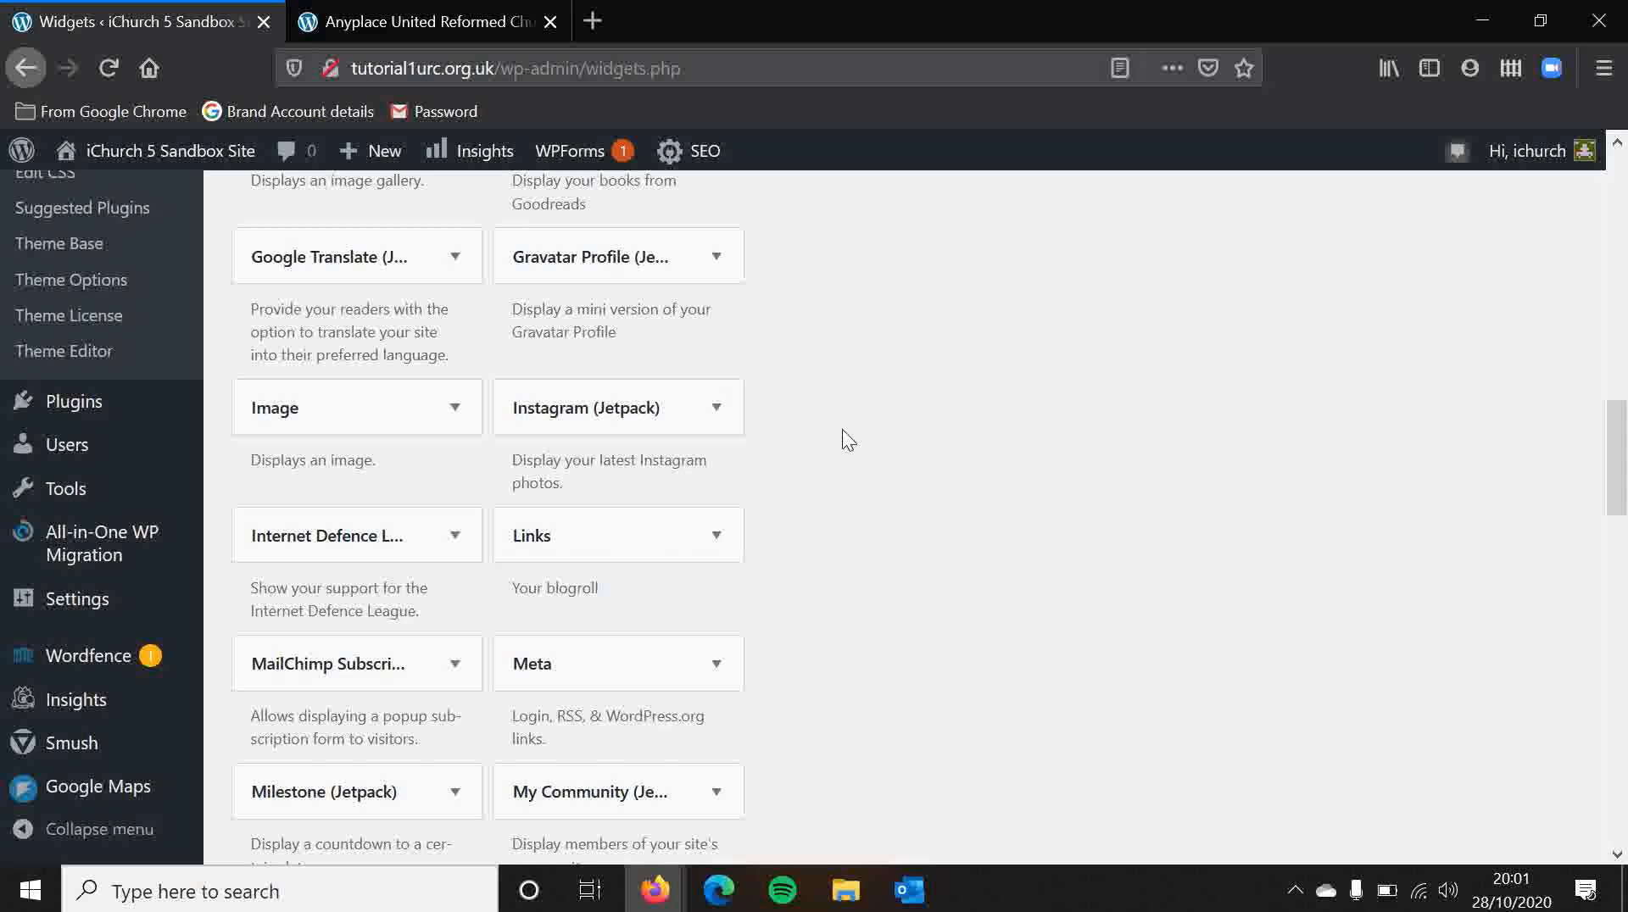
pyautogui.scroll(-3, 845, 434)
pyautogui.scroll(-1, 845, 439)
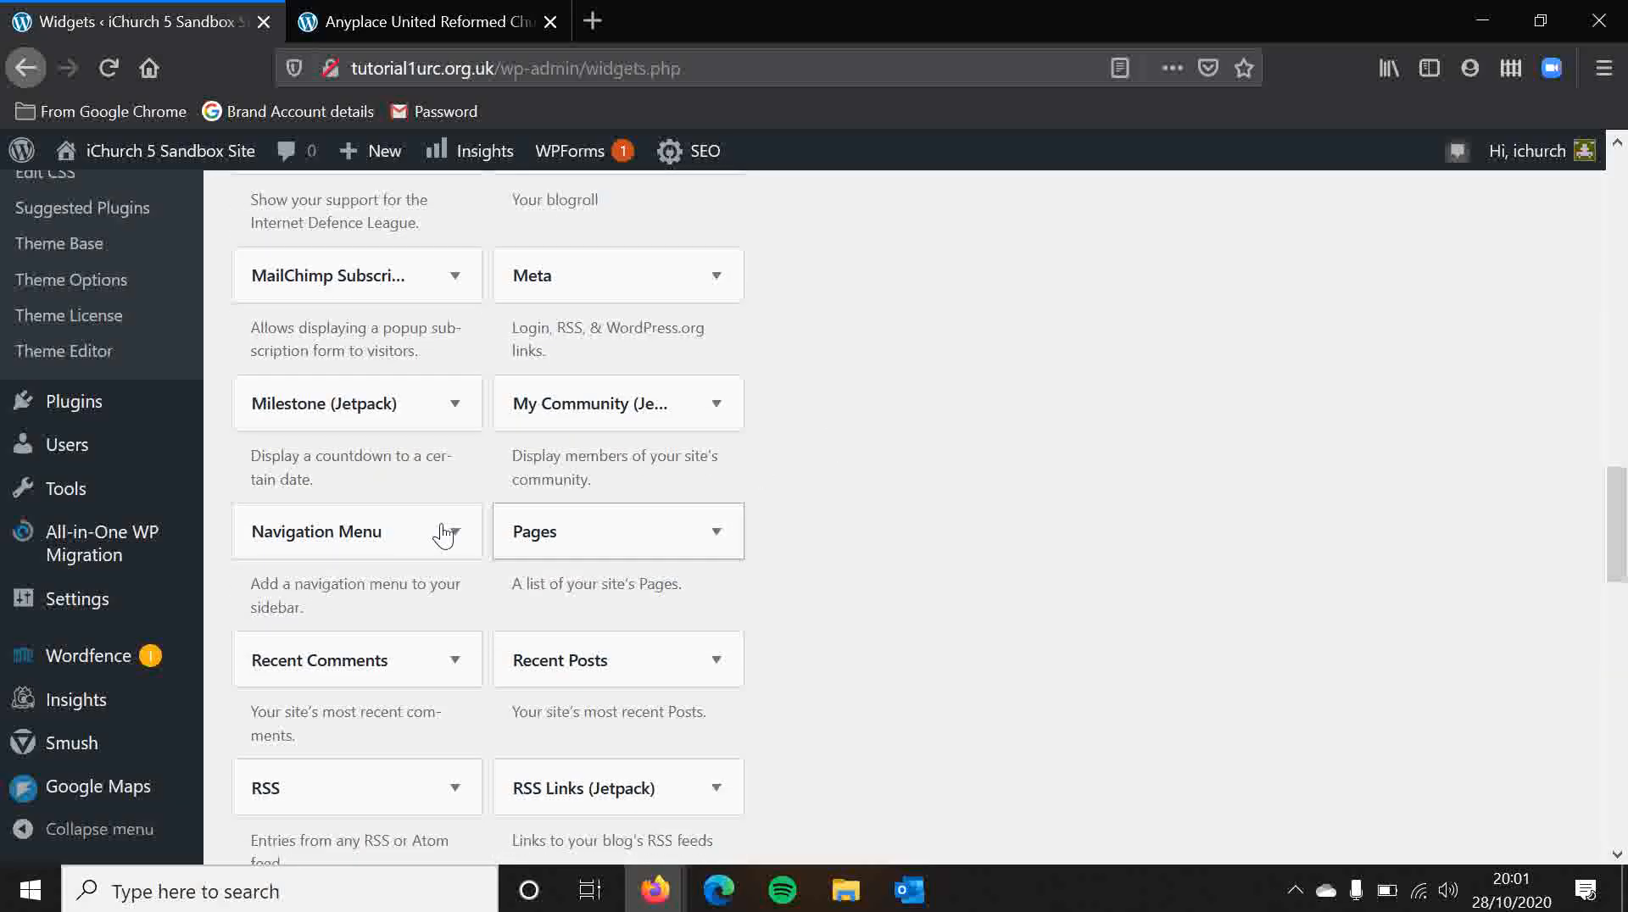
pyautogui.scroll(-6, 990, 543)
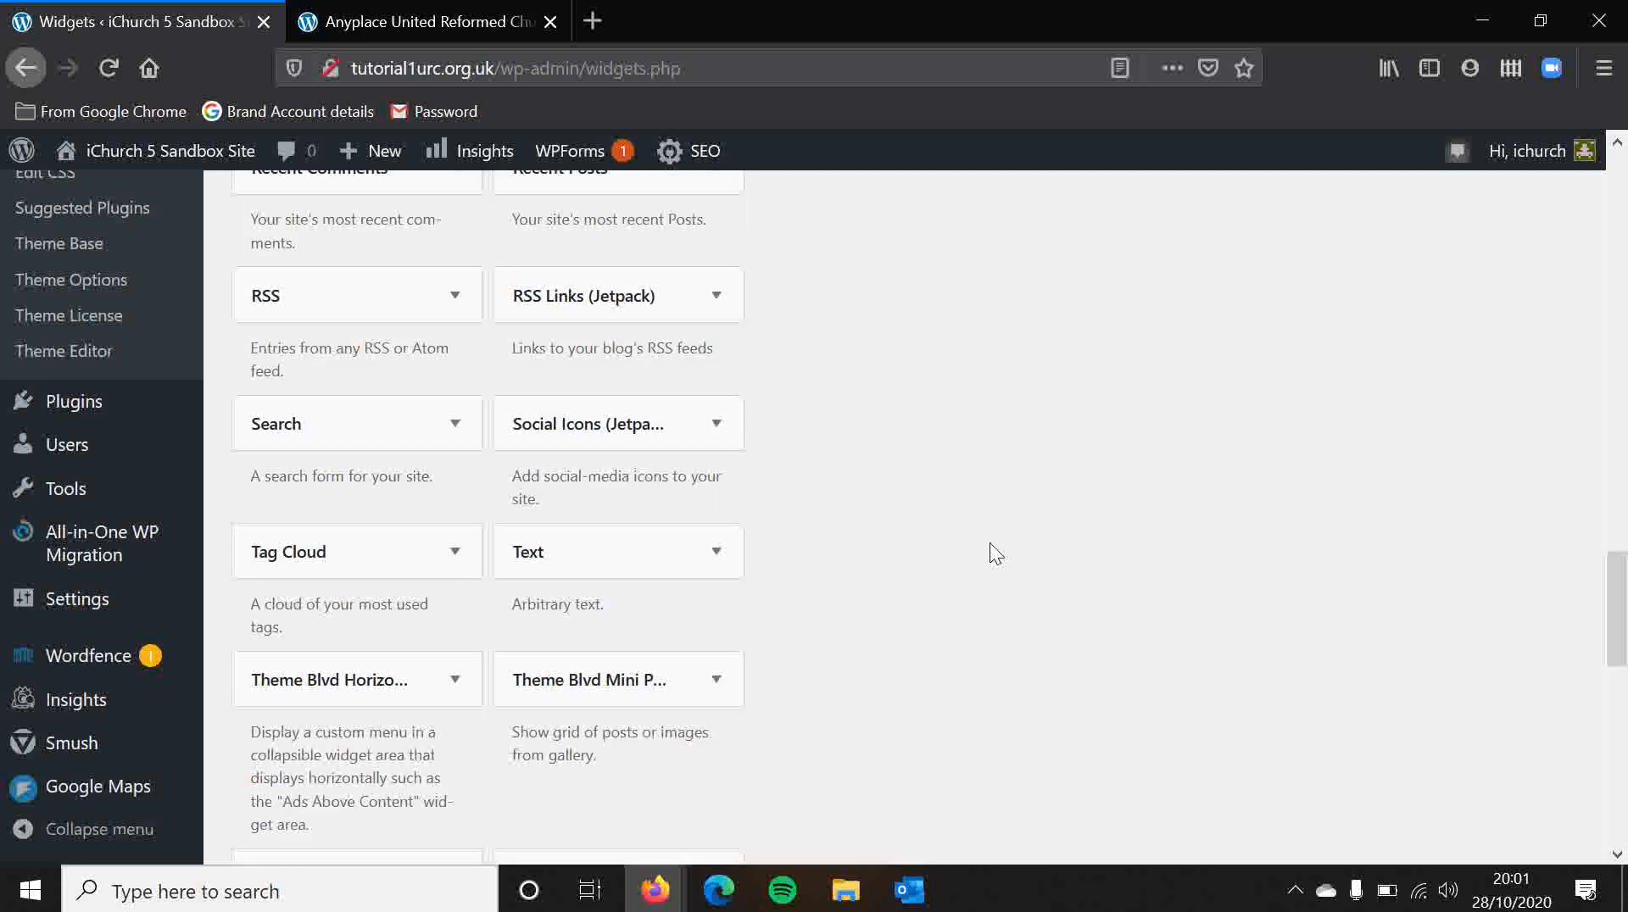
pyautogui.scroll(-4, 989, 543)
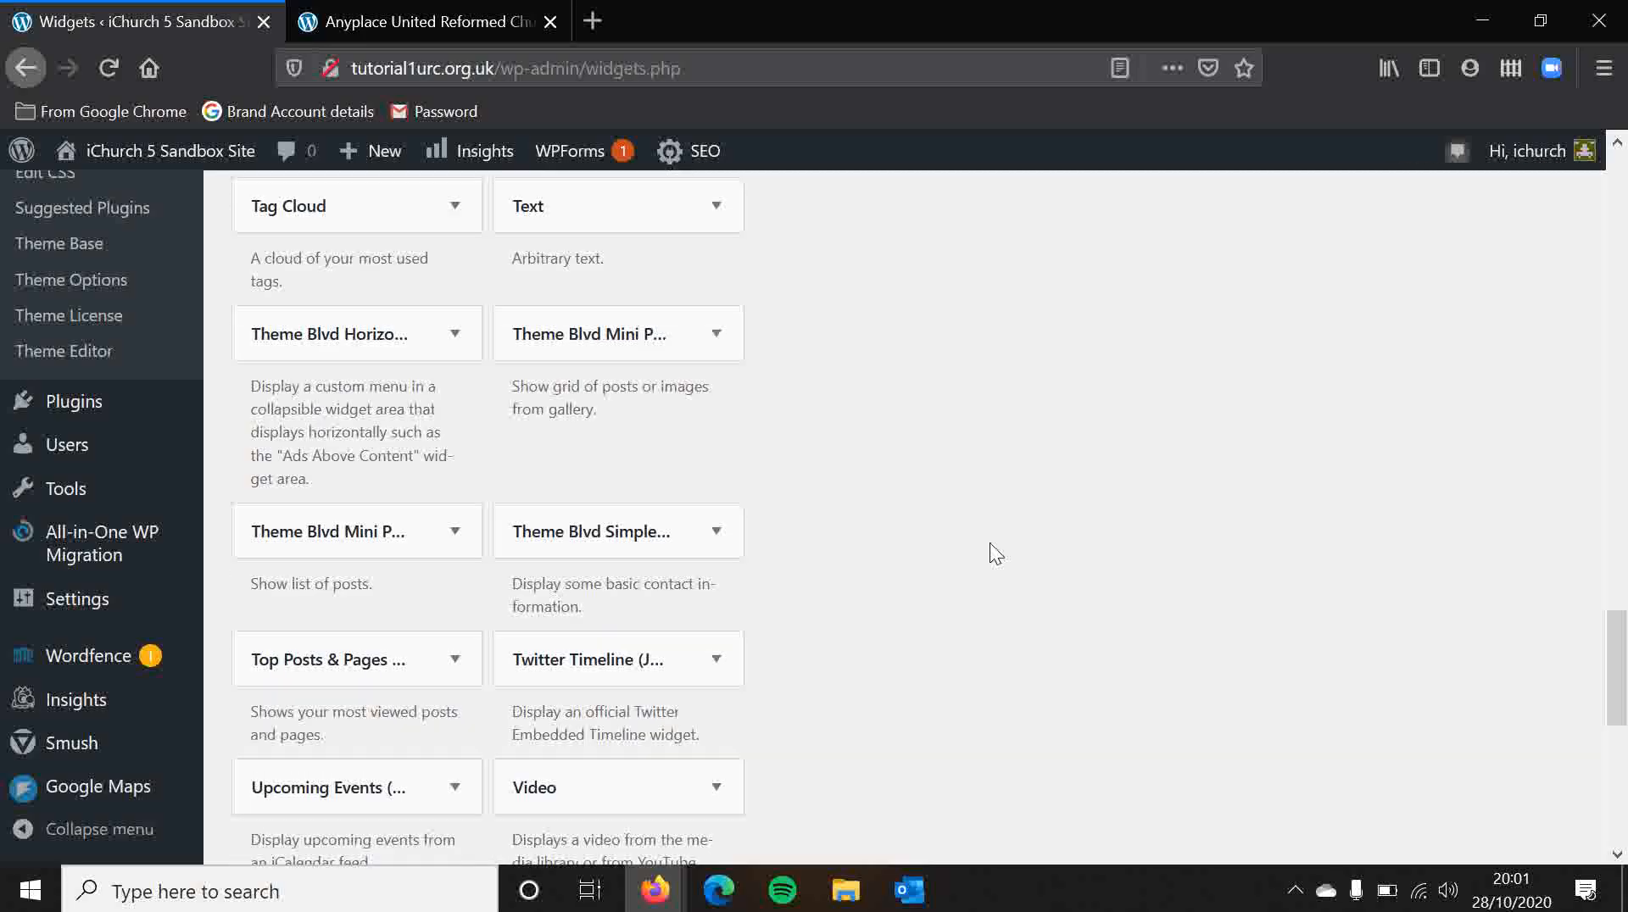
pyautogui.scroll(-2, 989, 542)
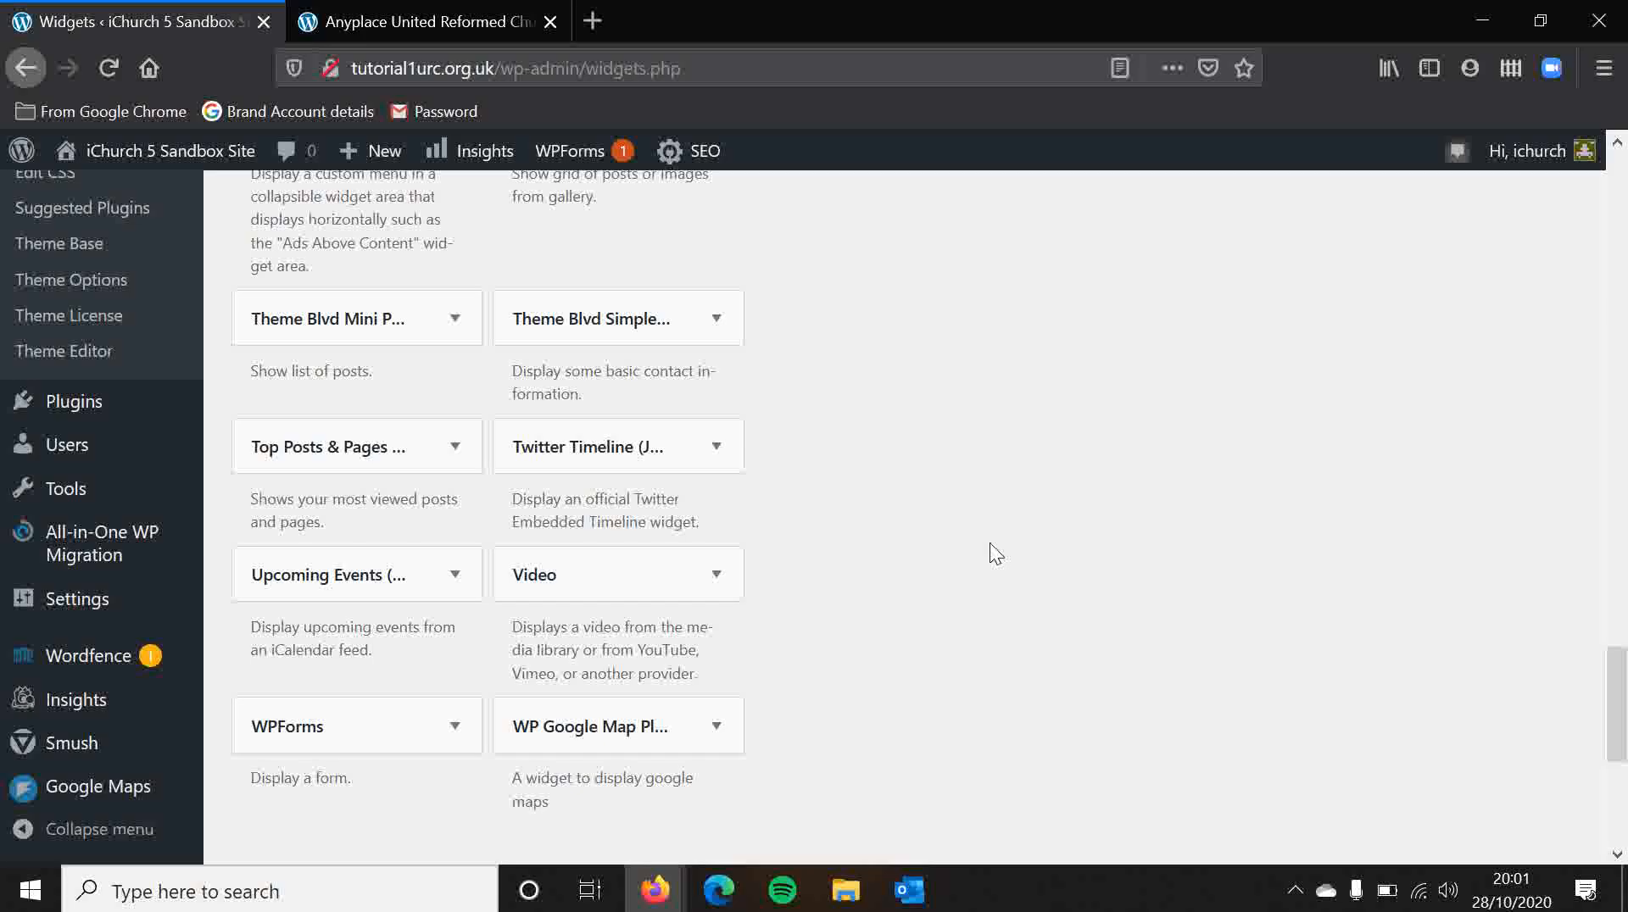
pyautogui.scroll(8, 989, 543)
pyautogui.scroll(20, 990, 544)
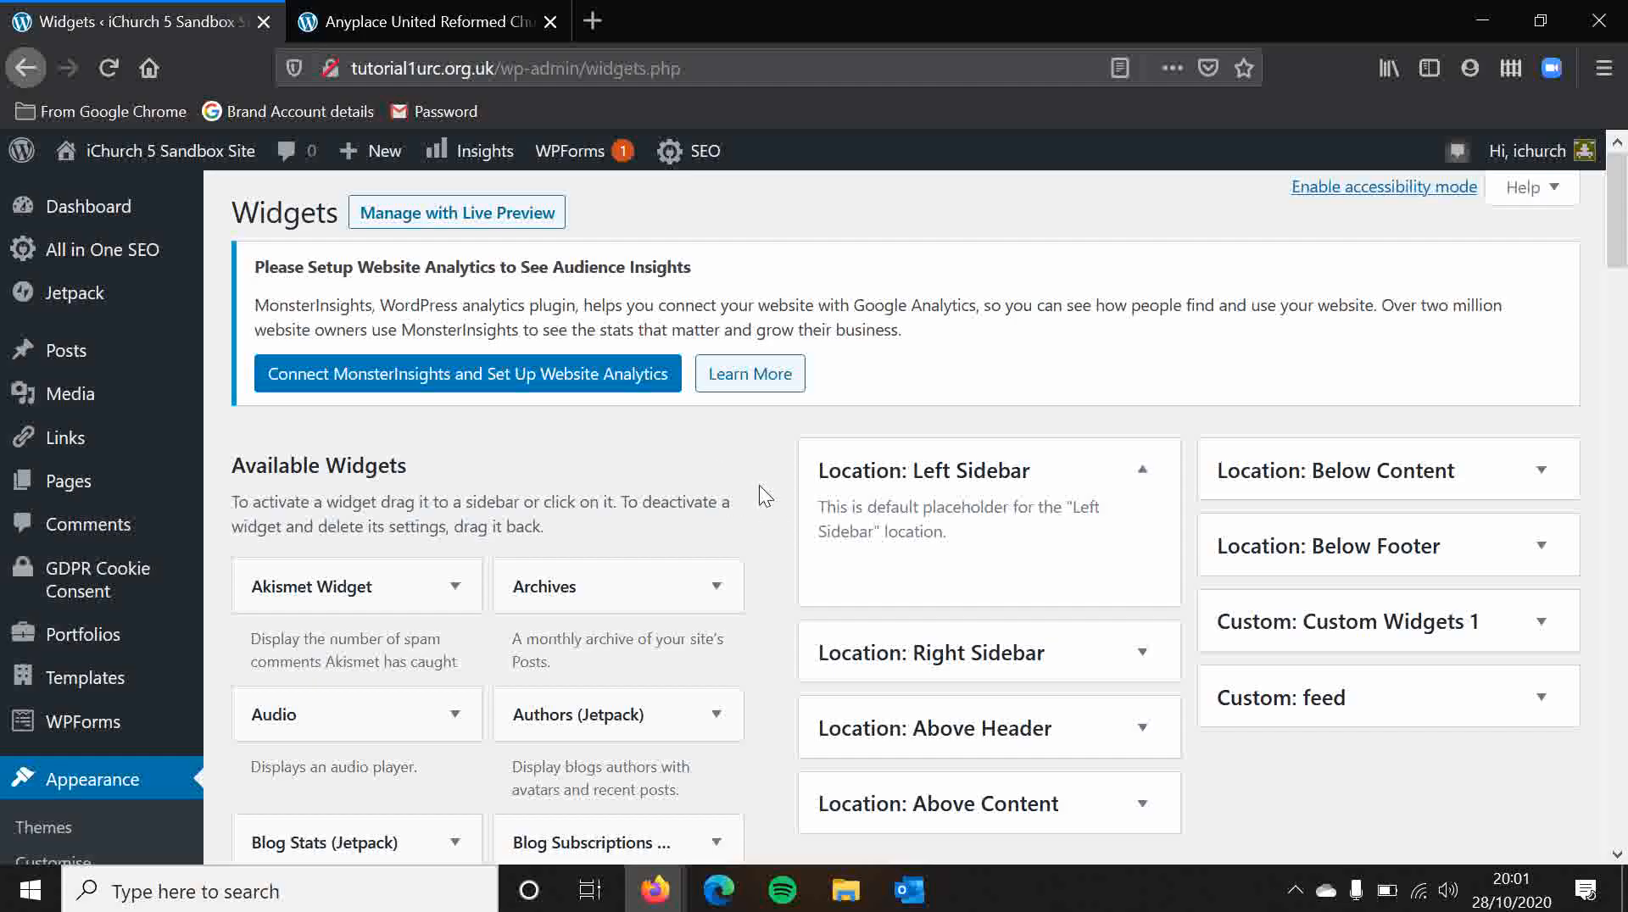
pyautogui.scroll(-2, 770, 487)
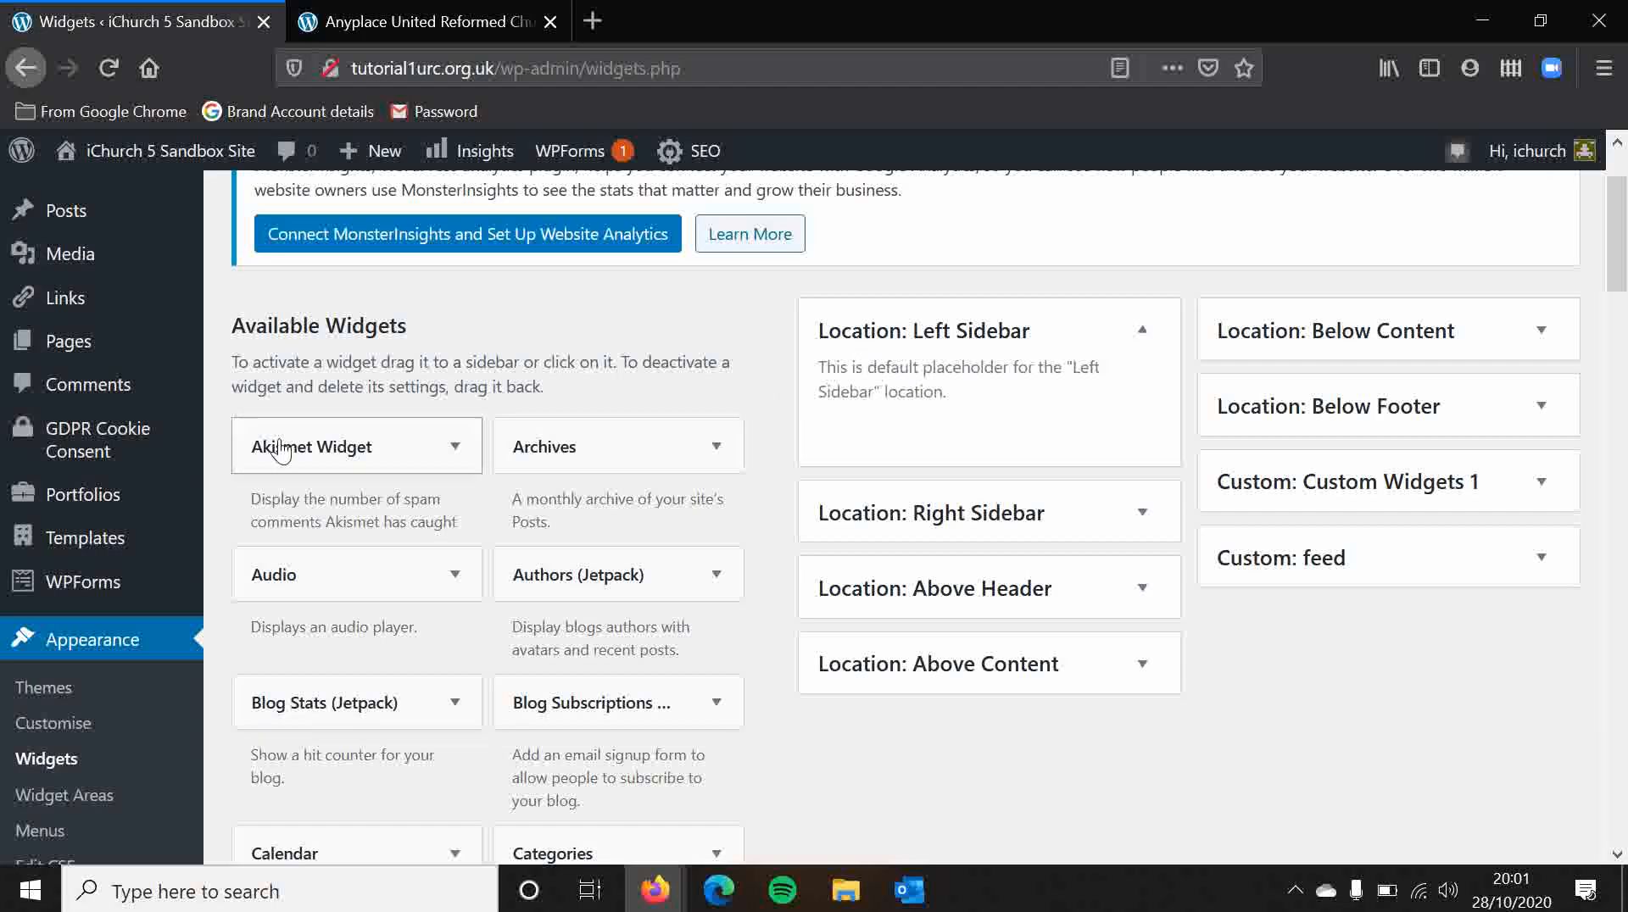
pyautogui.moveTo(202, 430)
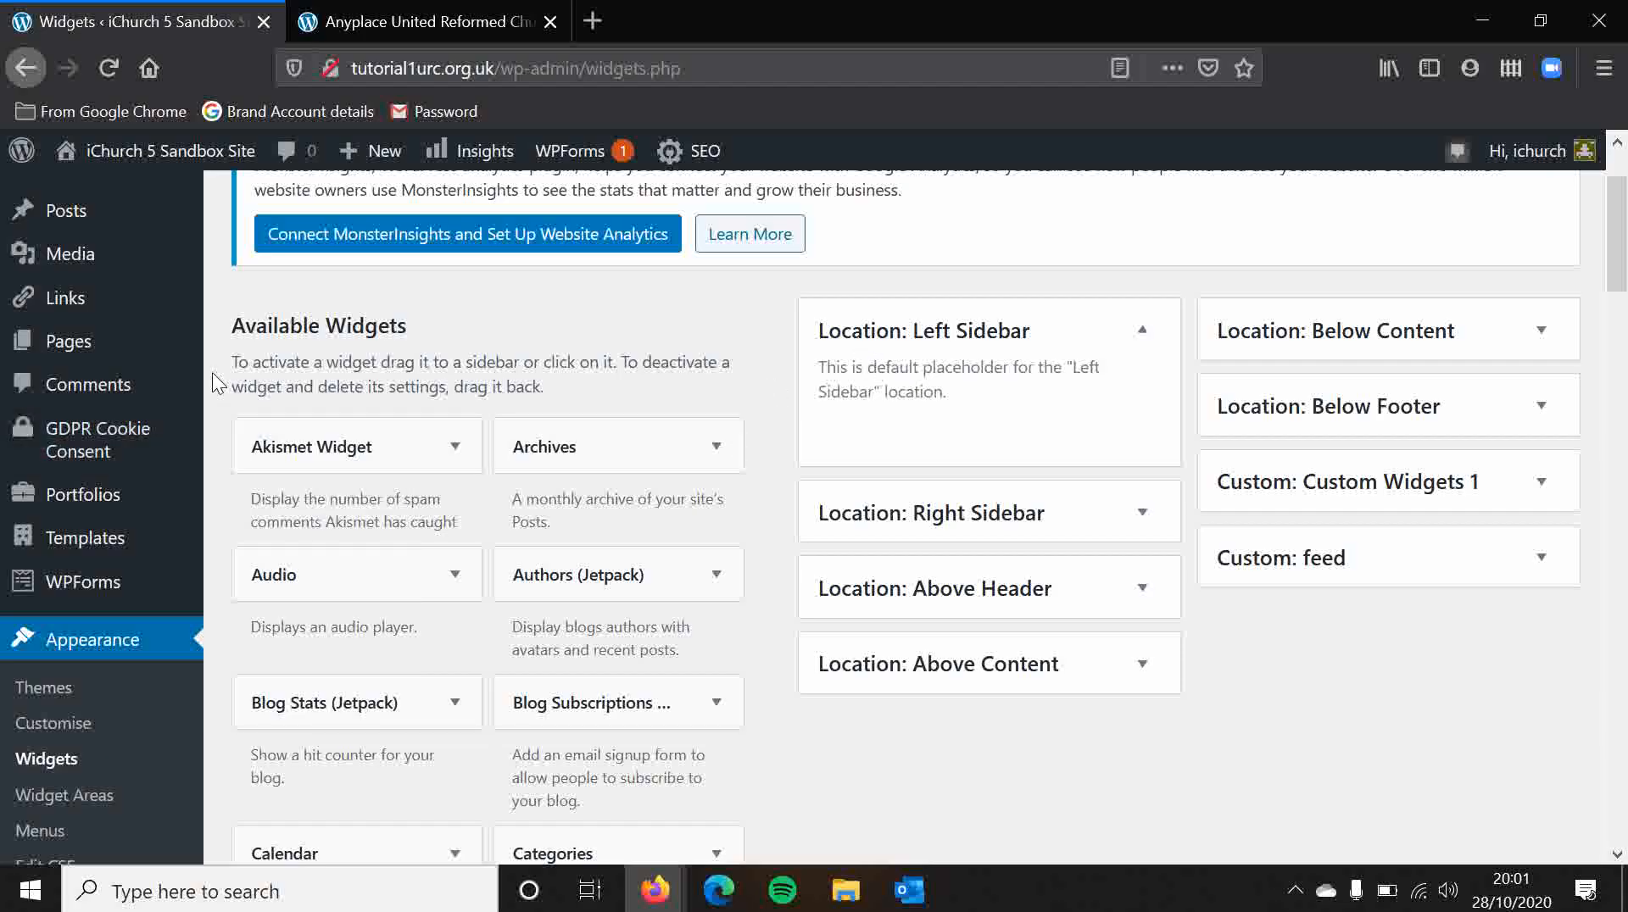
pyautogui.scroll(-2, 212, 373)
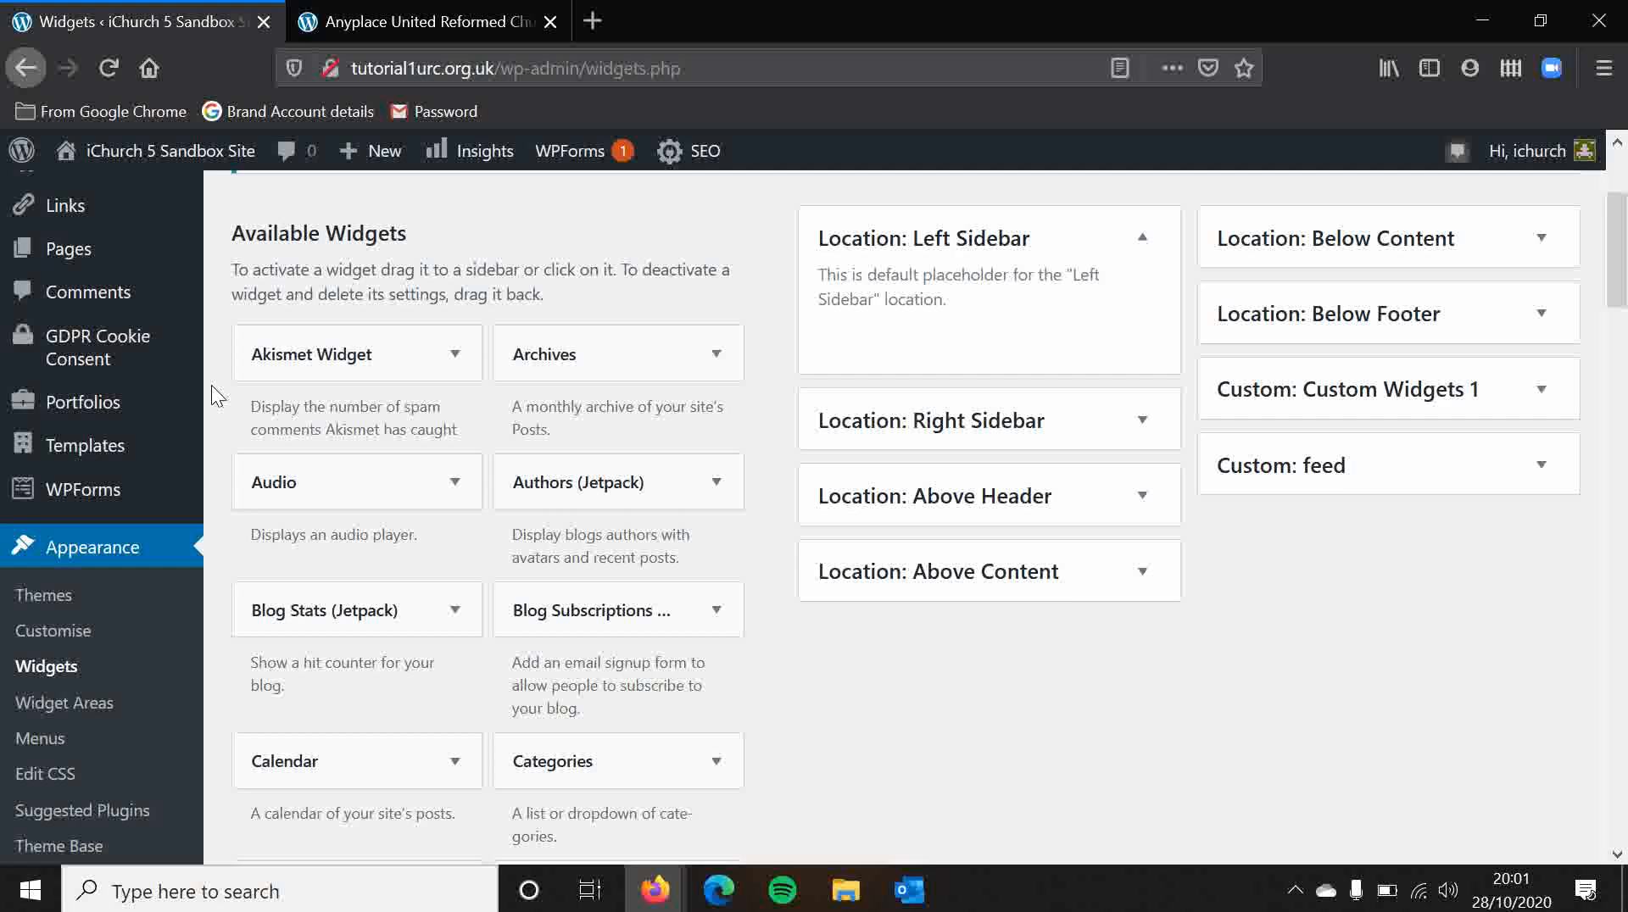
pyautogui.scroll(-4, 211, 385)
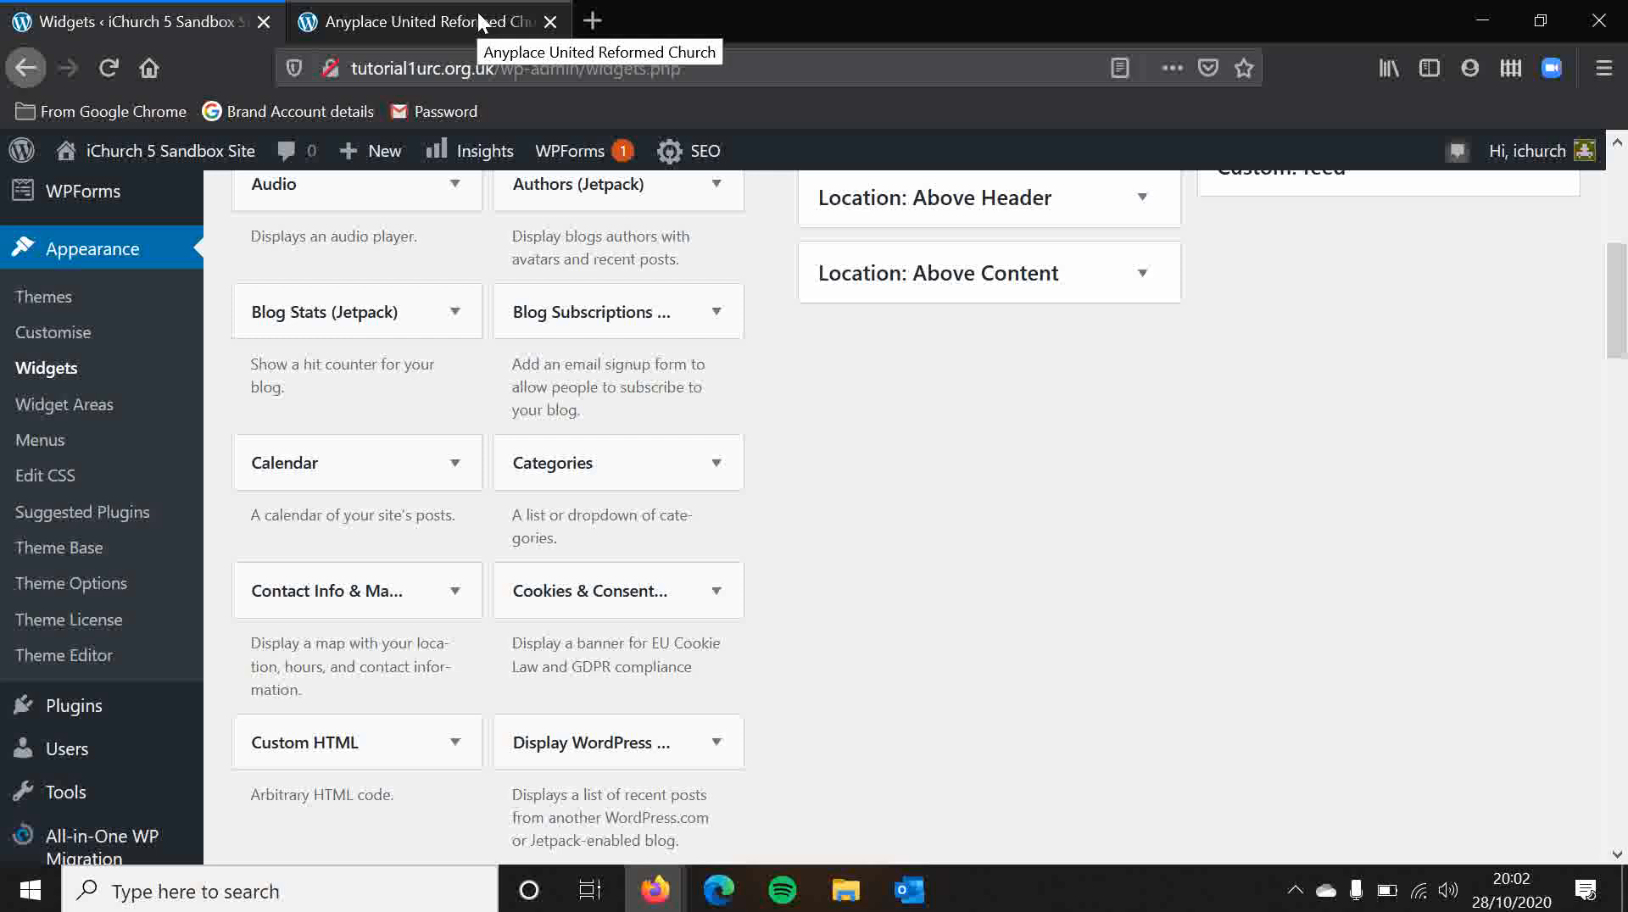
# Step: In Theme Options, set the default sidebar layout to a single left sidebar and save the options
pyautogui.click(88, 595)
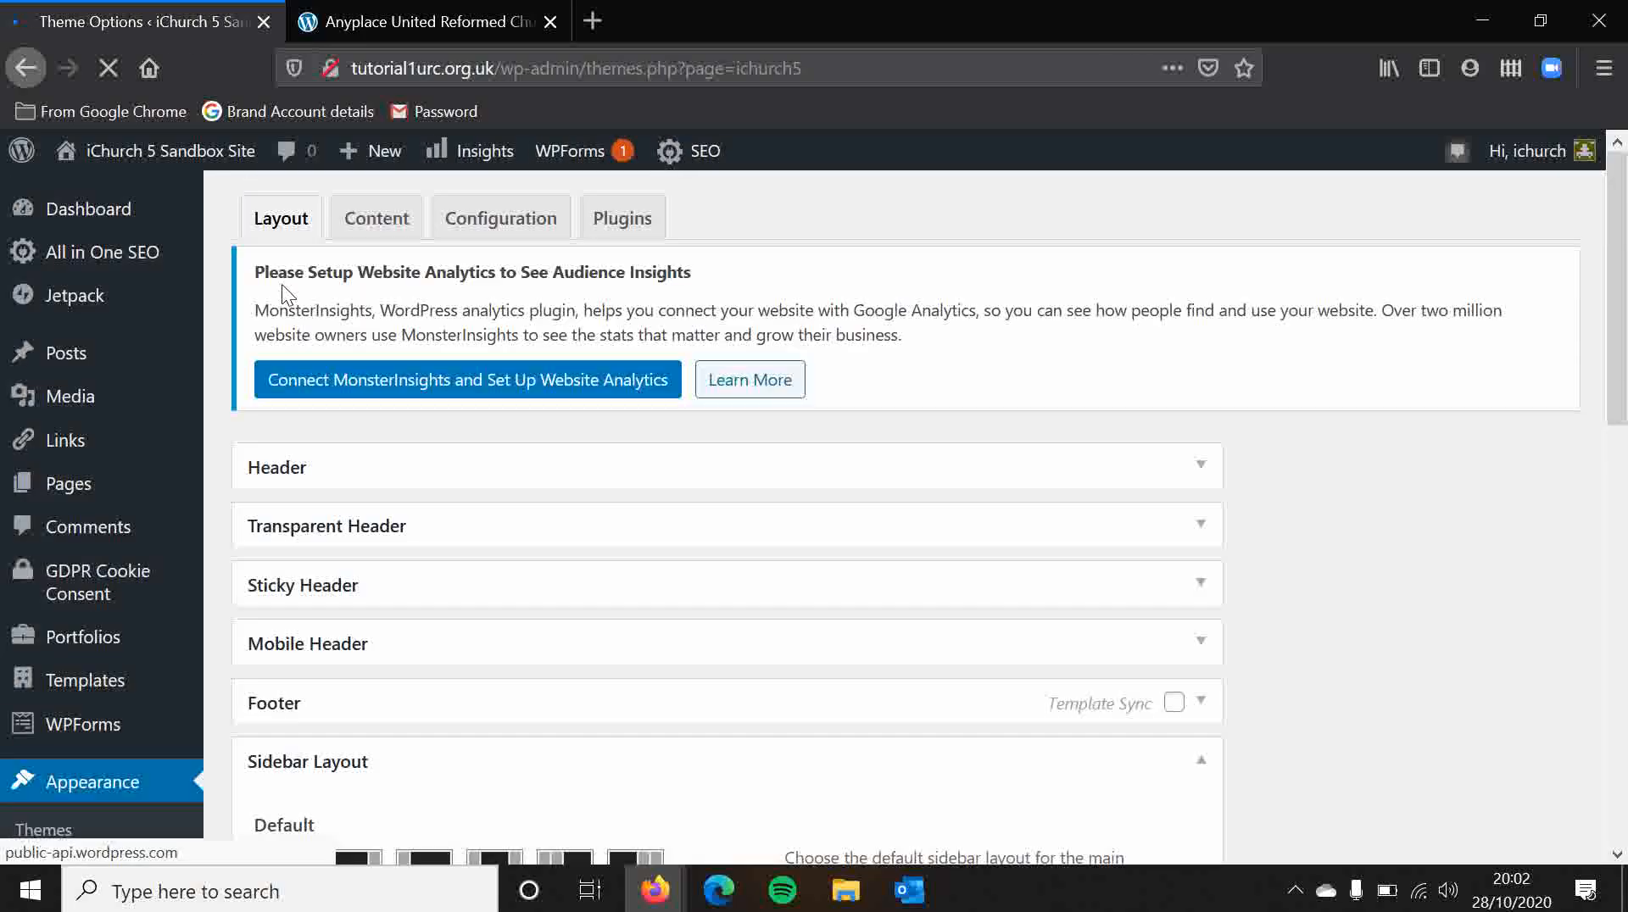
pyautogui.scroll(-1, 318, 537)
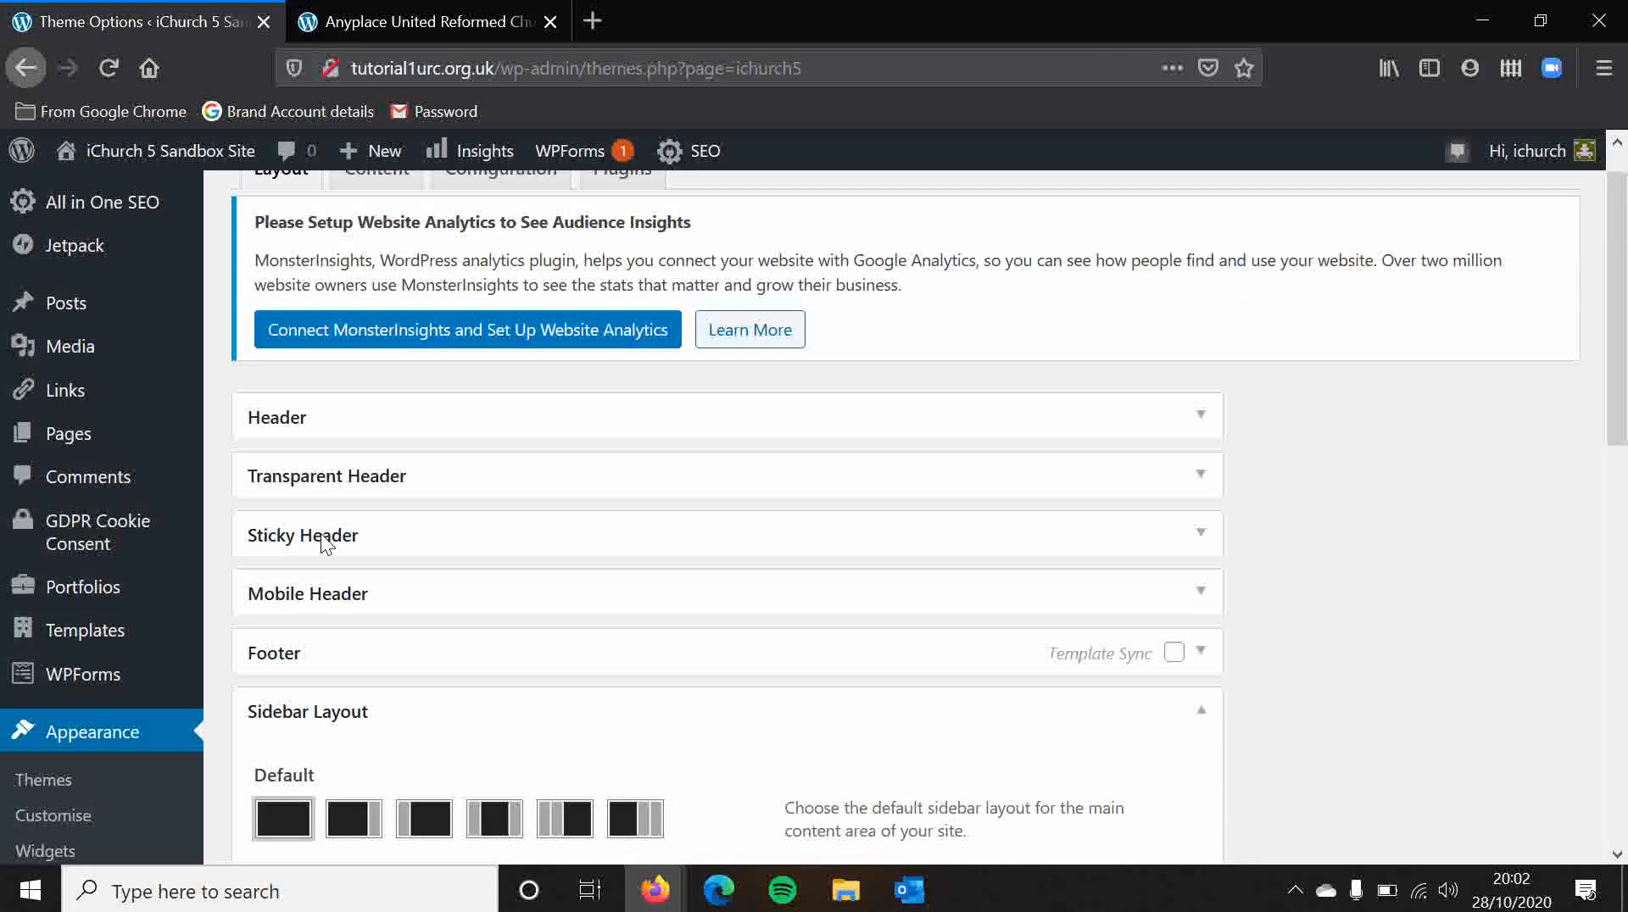
pyautogui.scroll(-2, 332, 654)
pyautogui.scroll(-5, 370, 617)
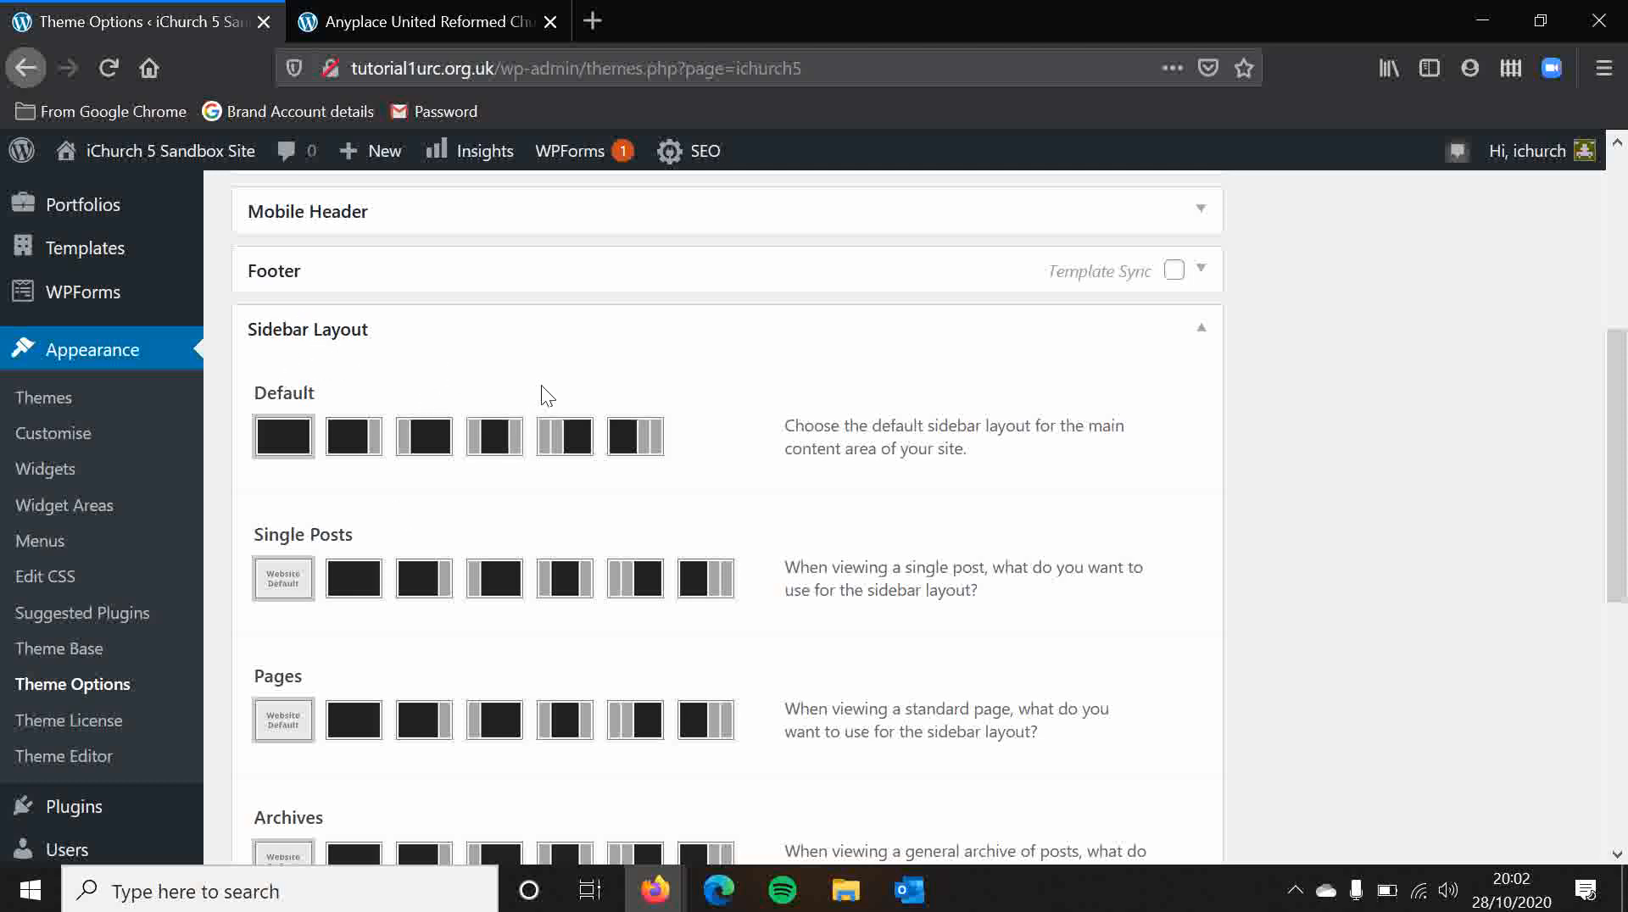
pyautogui.scroll(-2, 349, 505)
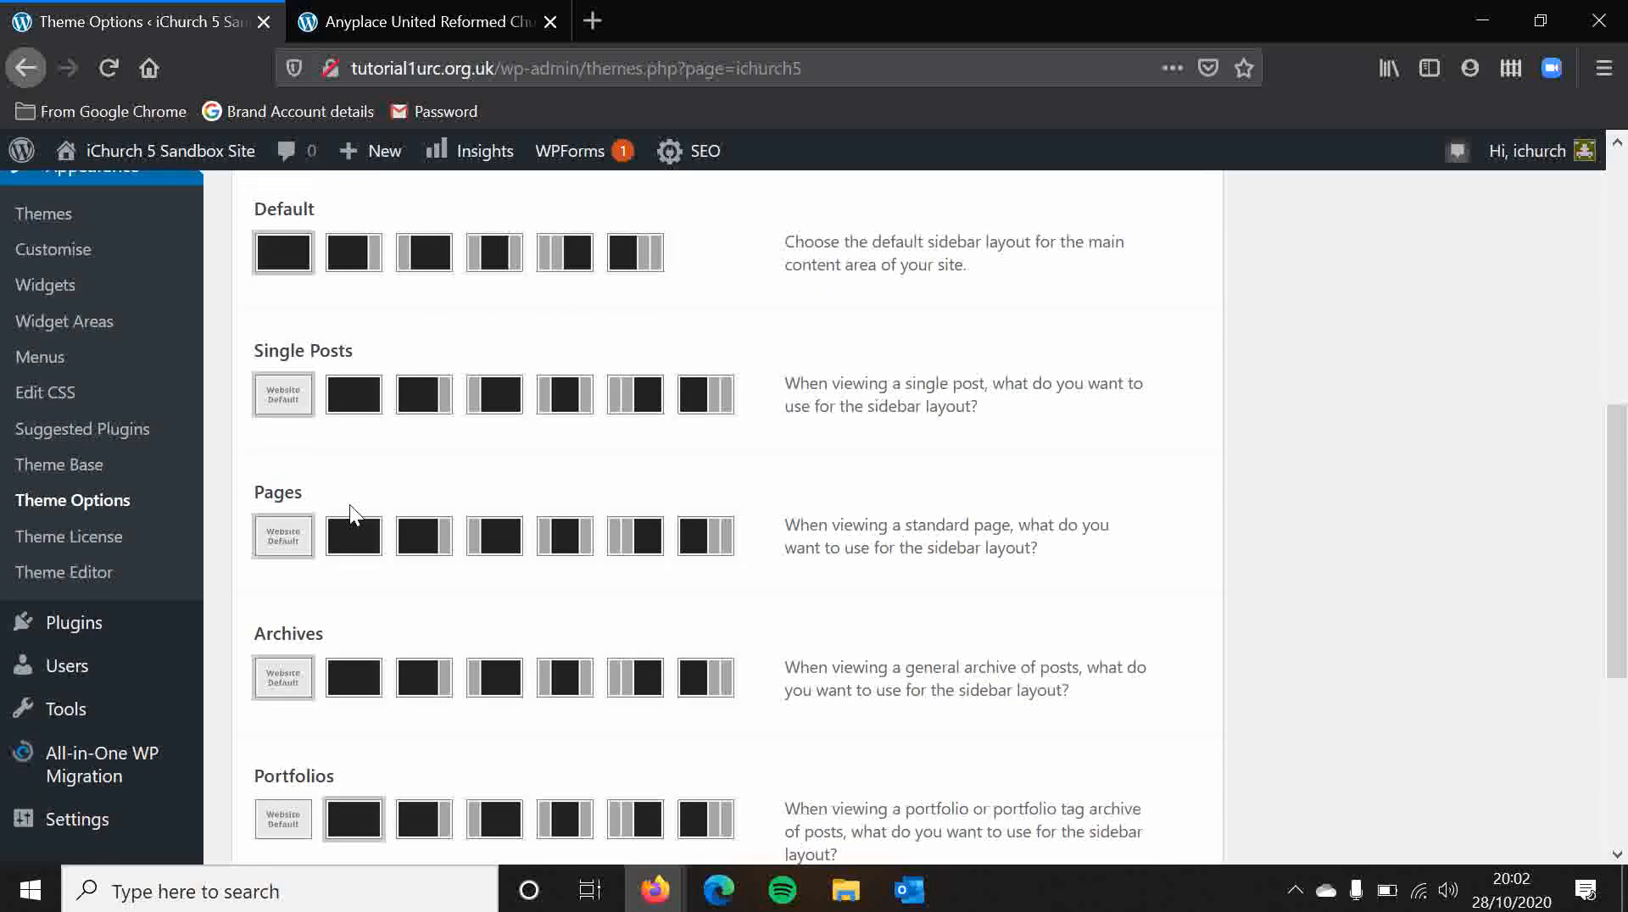
pyautogui.scroll(1, 279, 421)
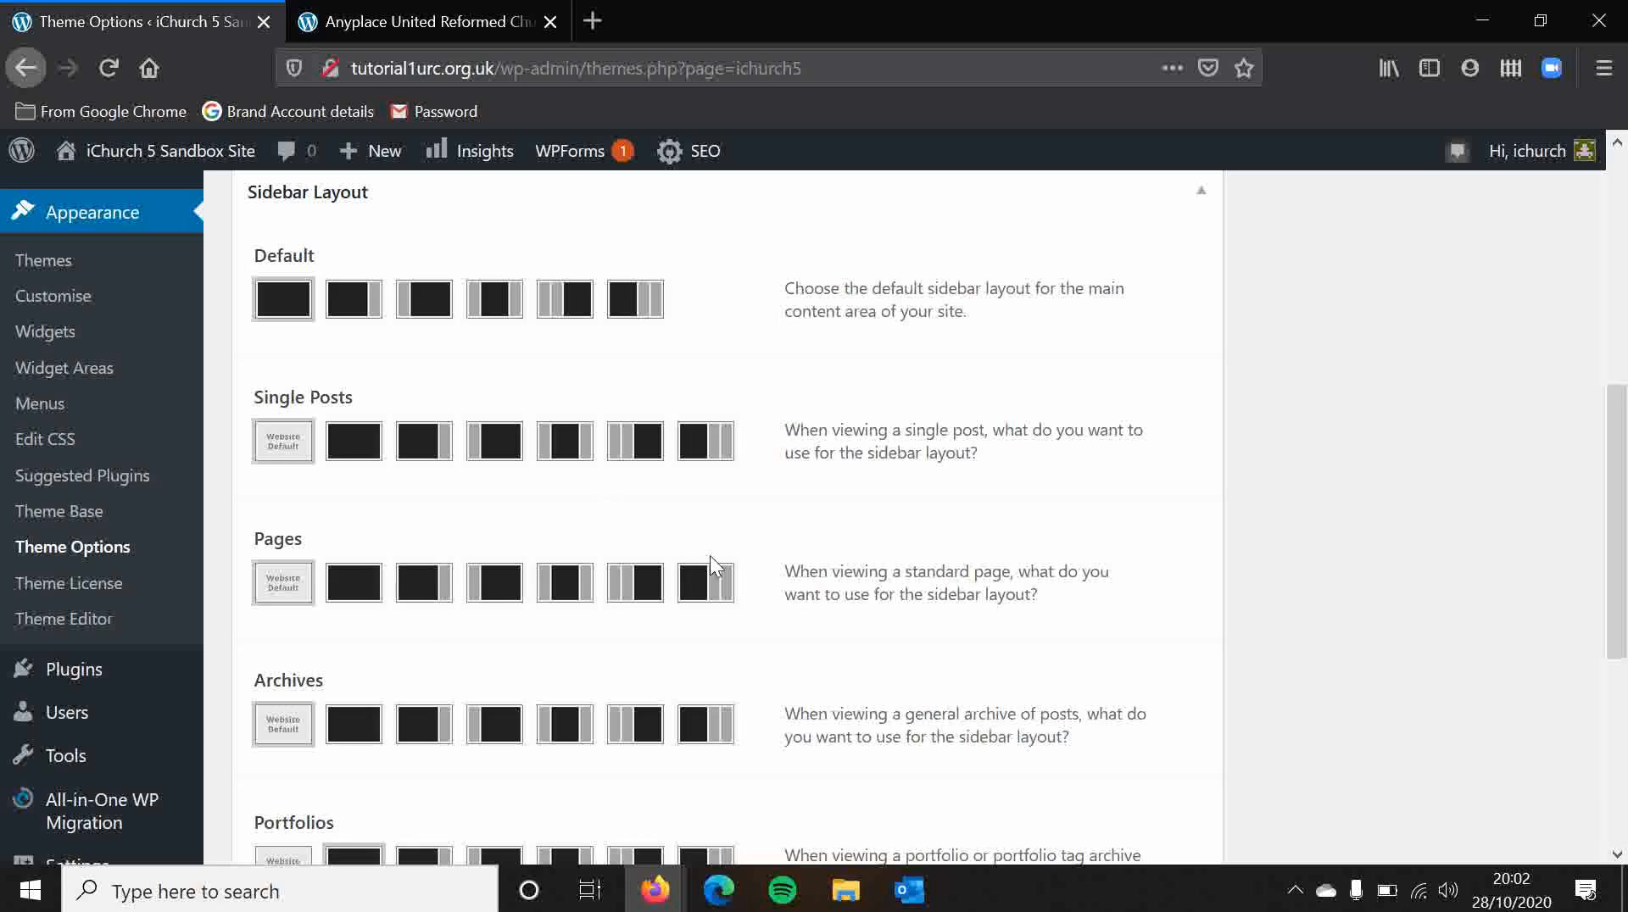
pyautogui.scroll(-2, 778, 551)
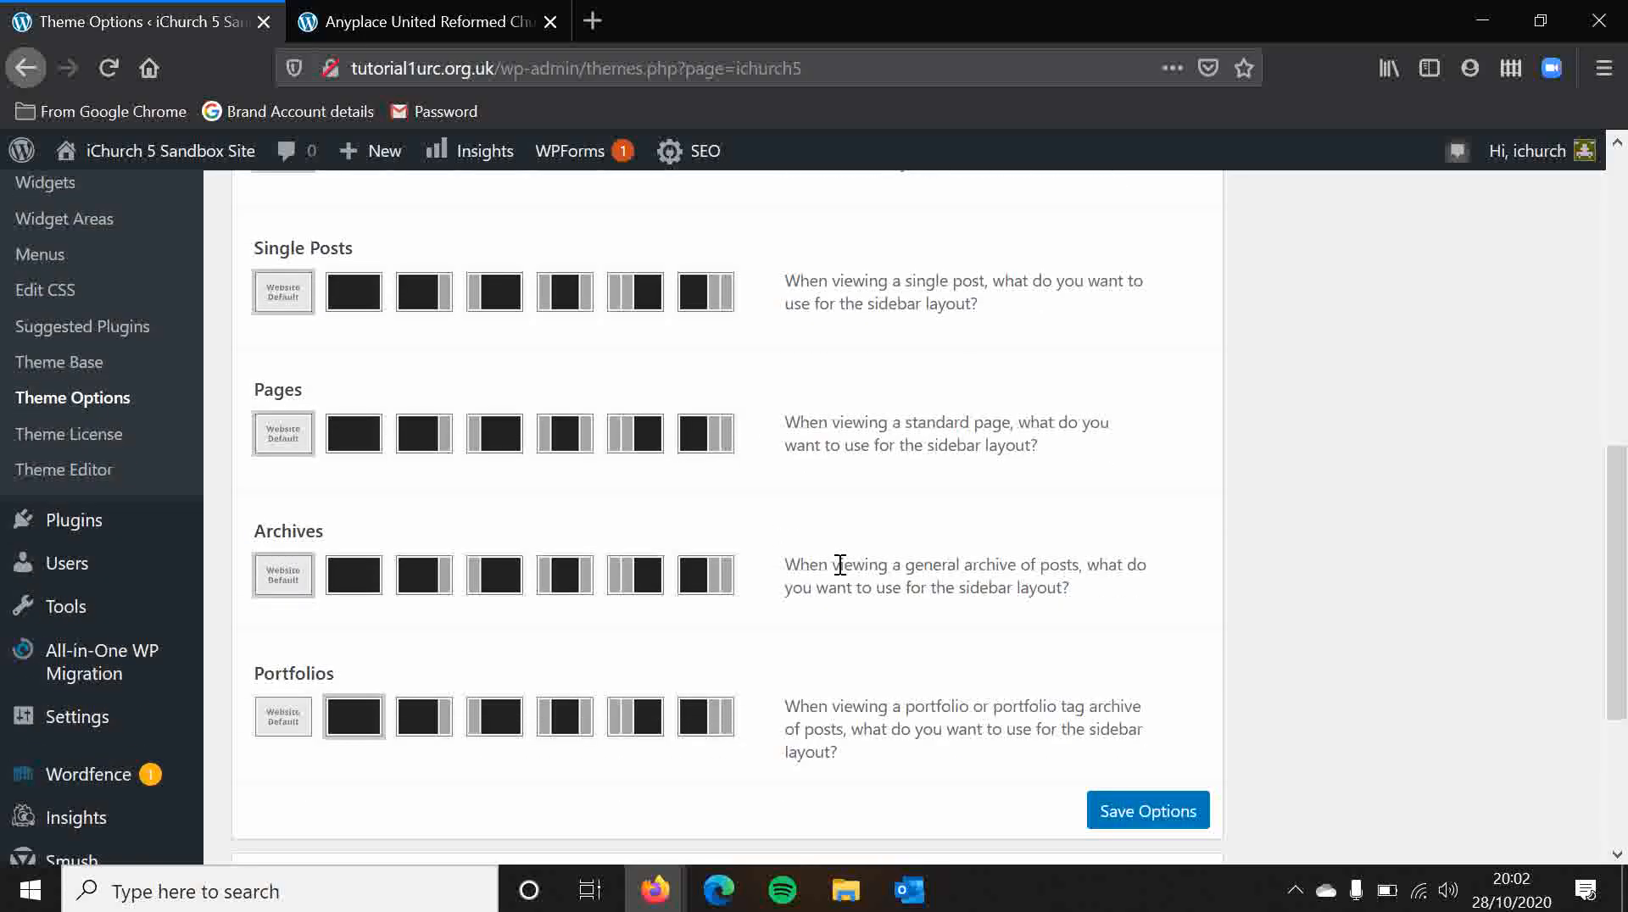
pyautogui.scroll(2, 1132, 596)
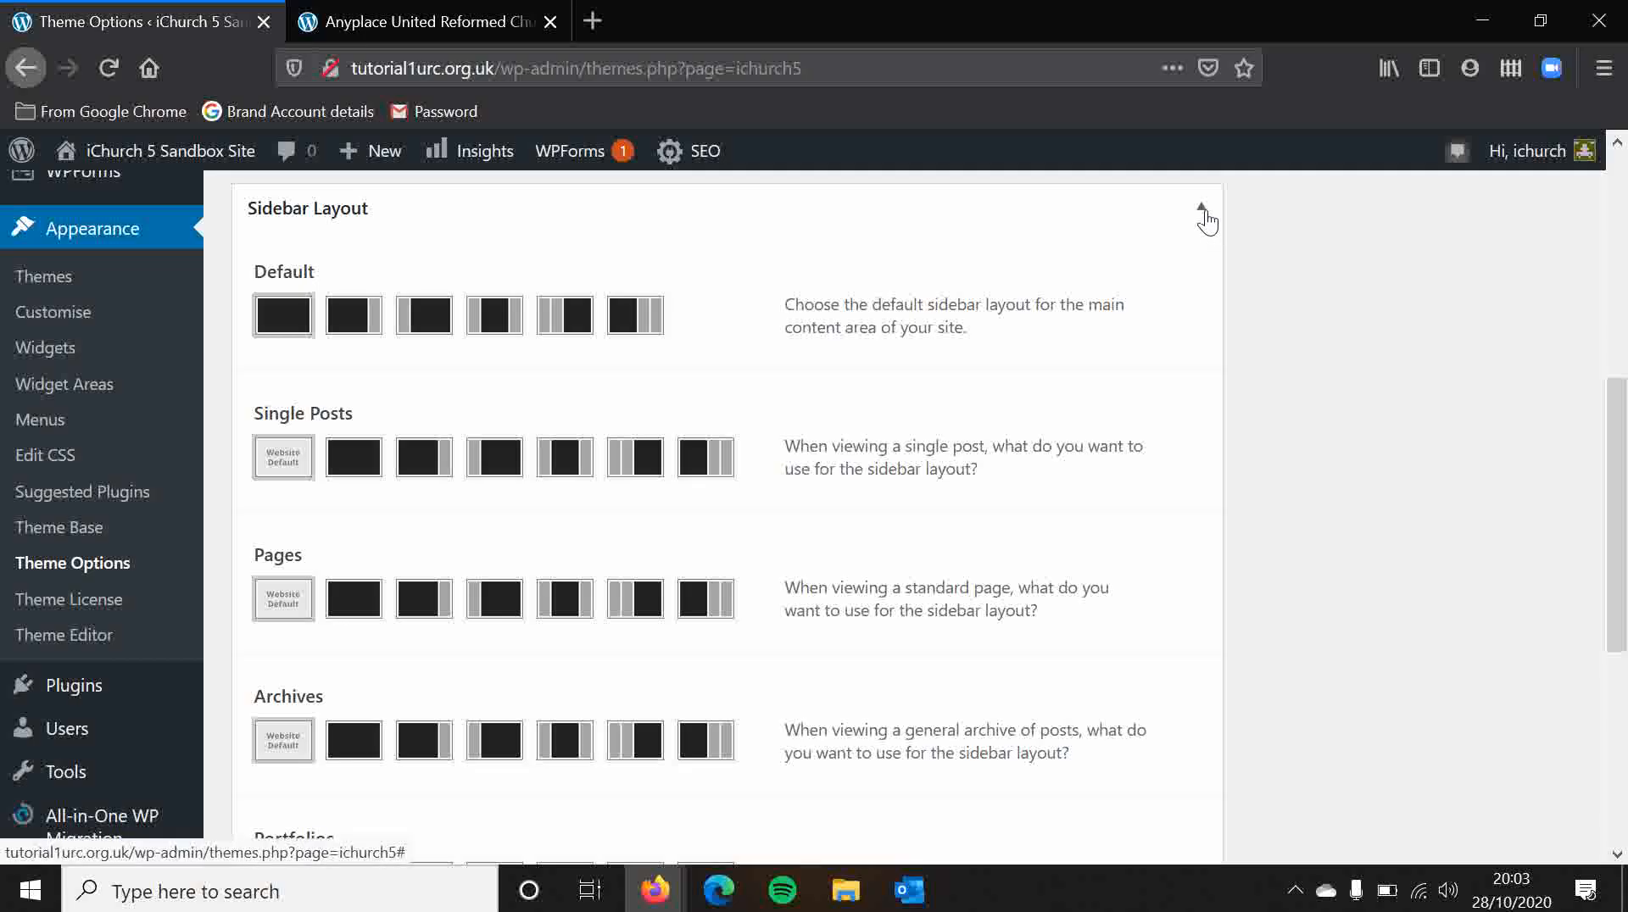
pyautogui.click(422, 329)
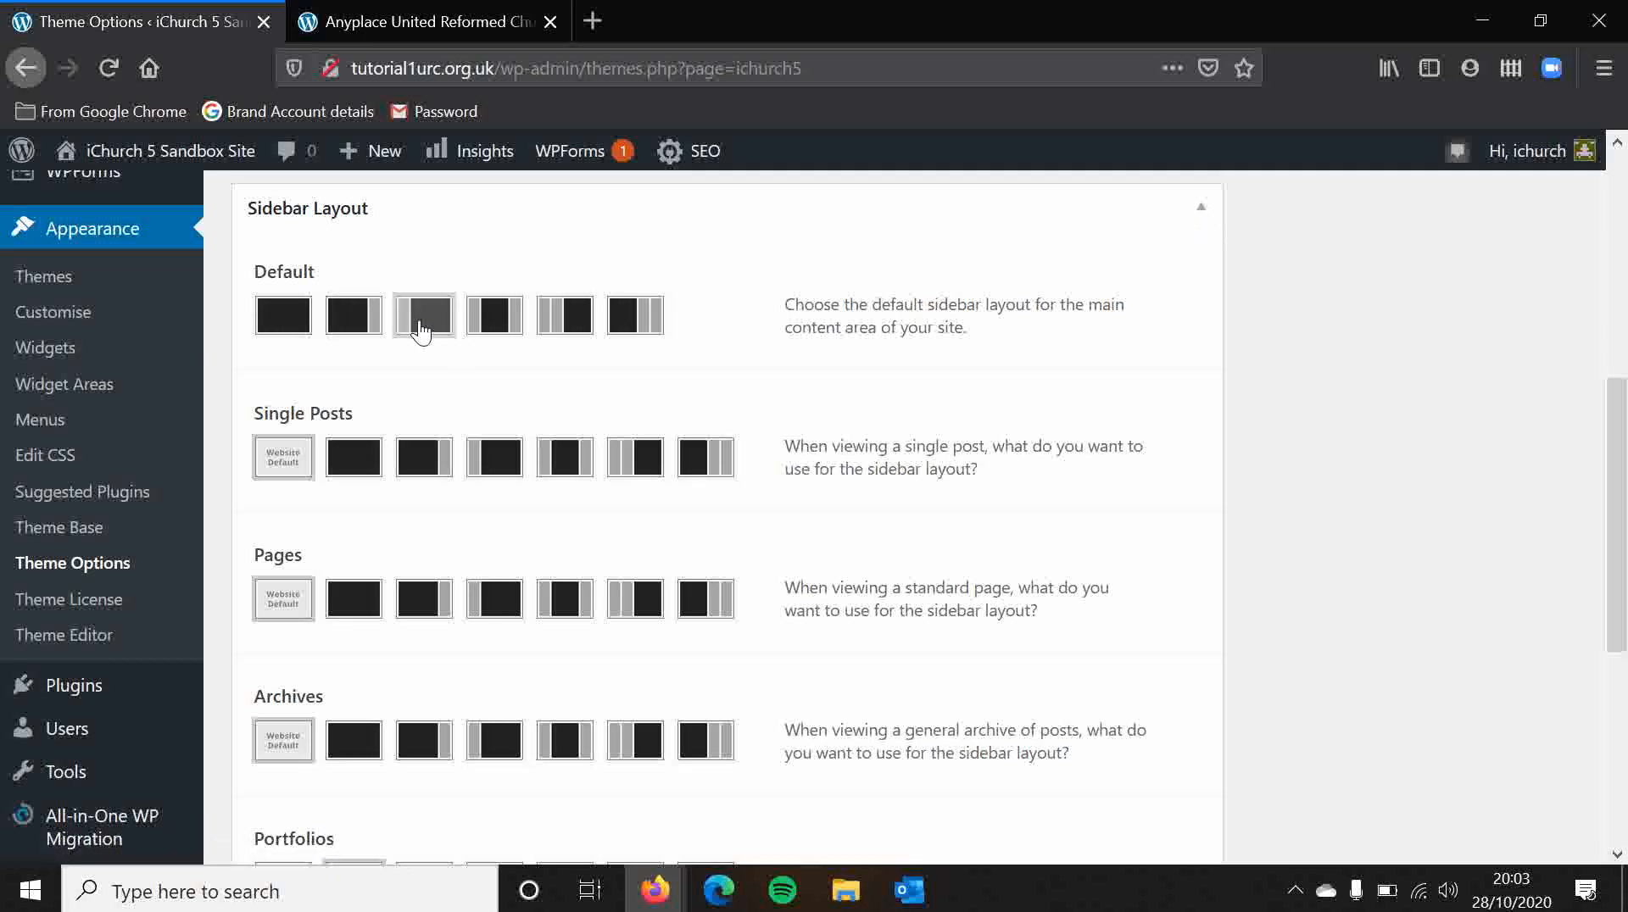
pyautogui.scroll(-4, 1181, 523)
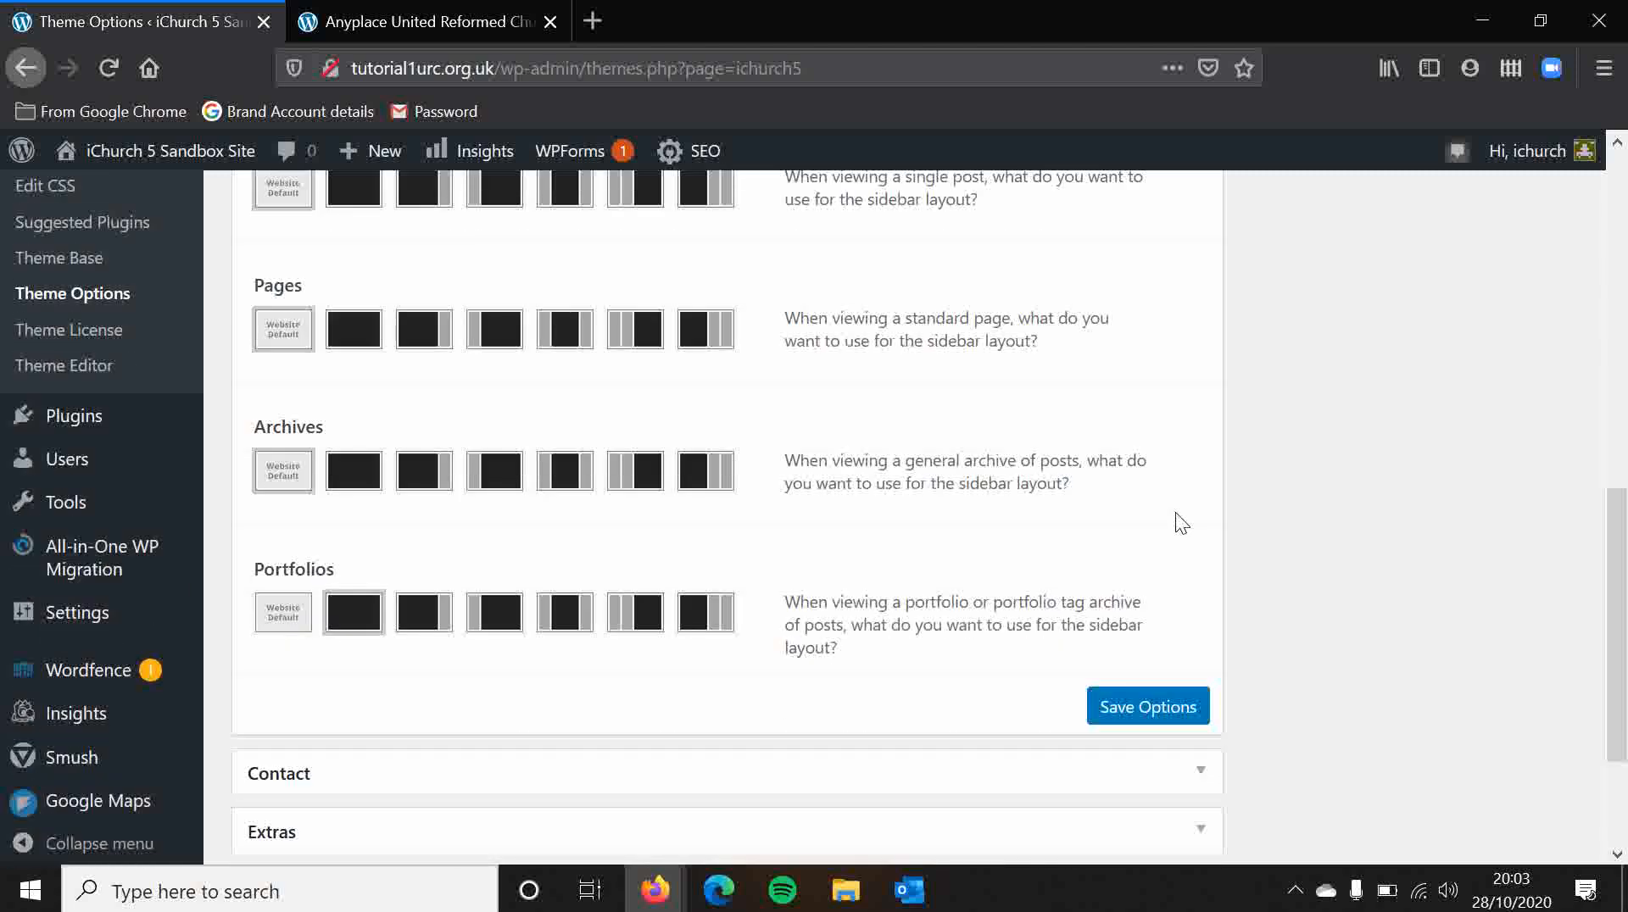
pyautogui.click(1148, 654)
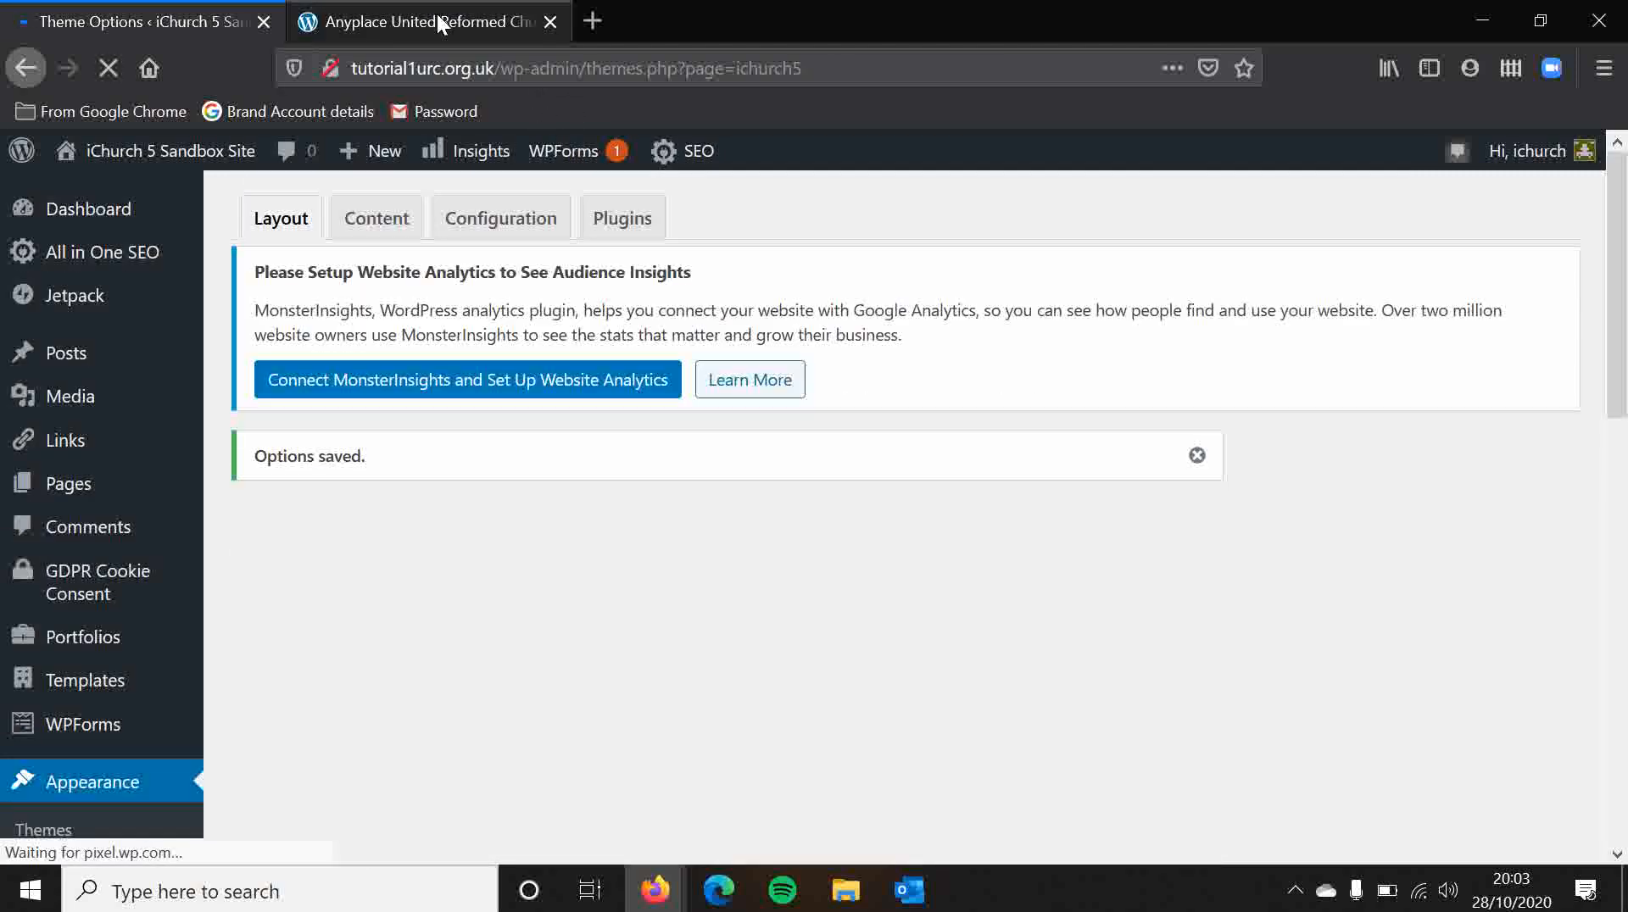
# Step: Open the Worship Times page on the live website and check its left sidebar area
pyautogui.click(438, 23)
pyautogui.moveTo(218, 476)
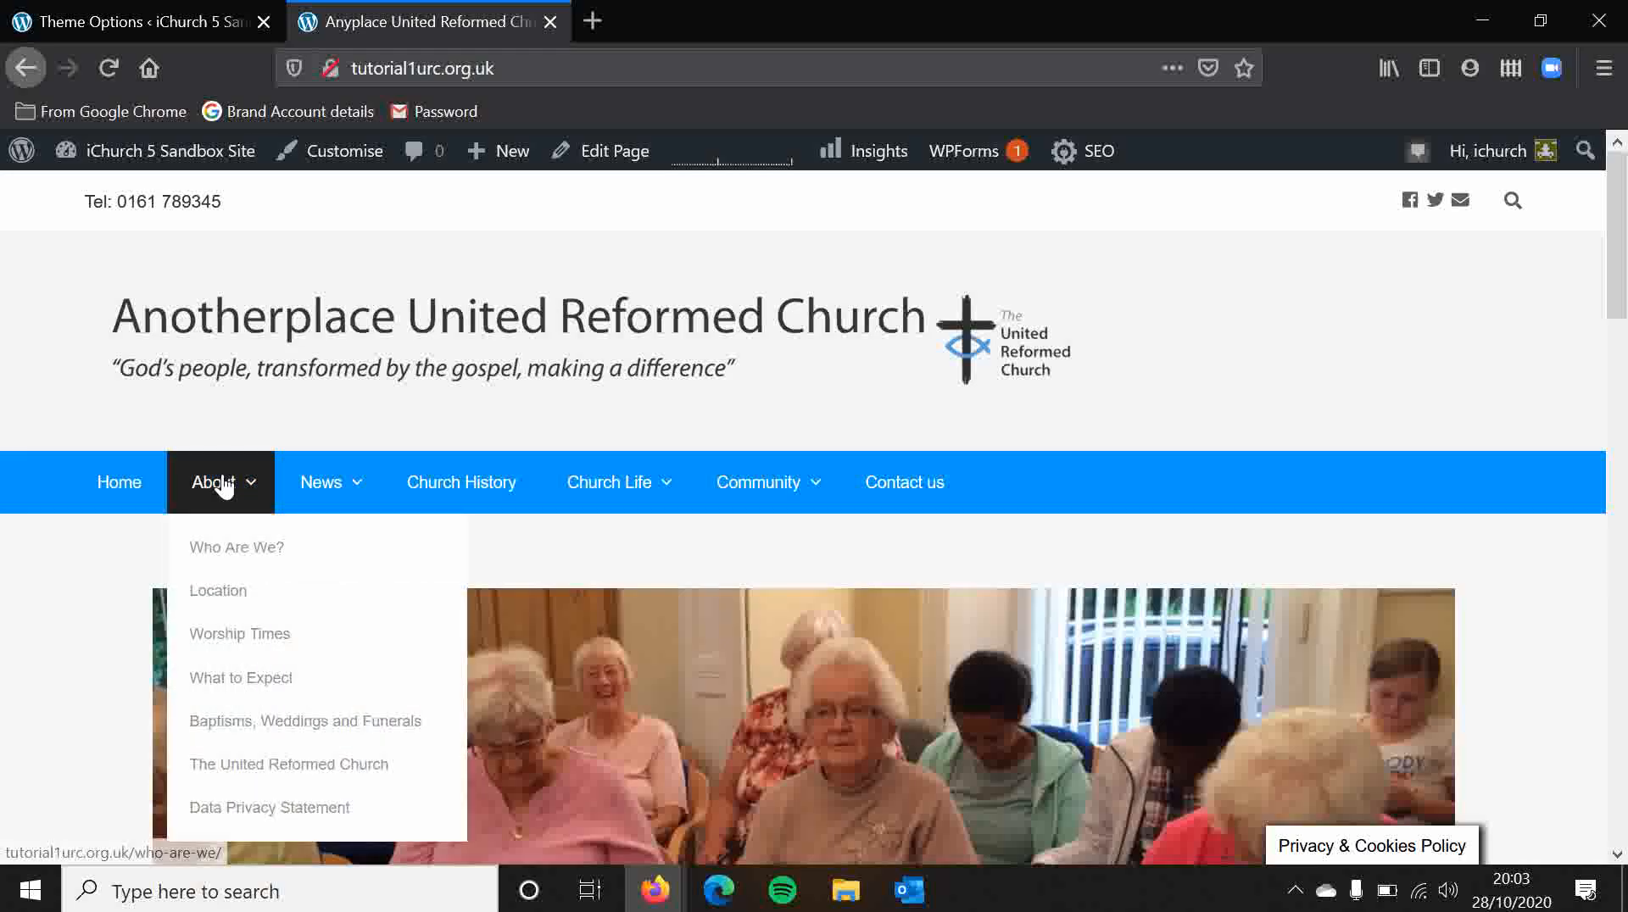
pyautogui.click(259, 637)
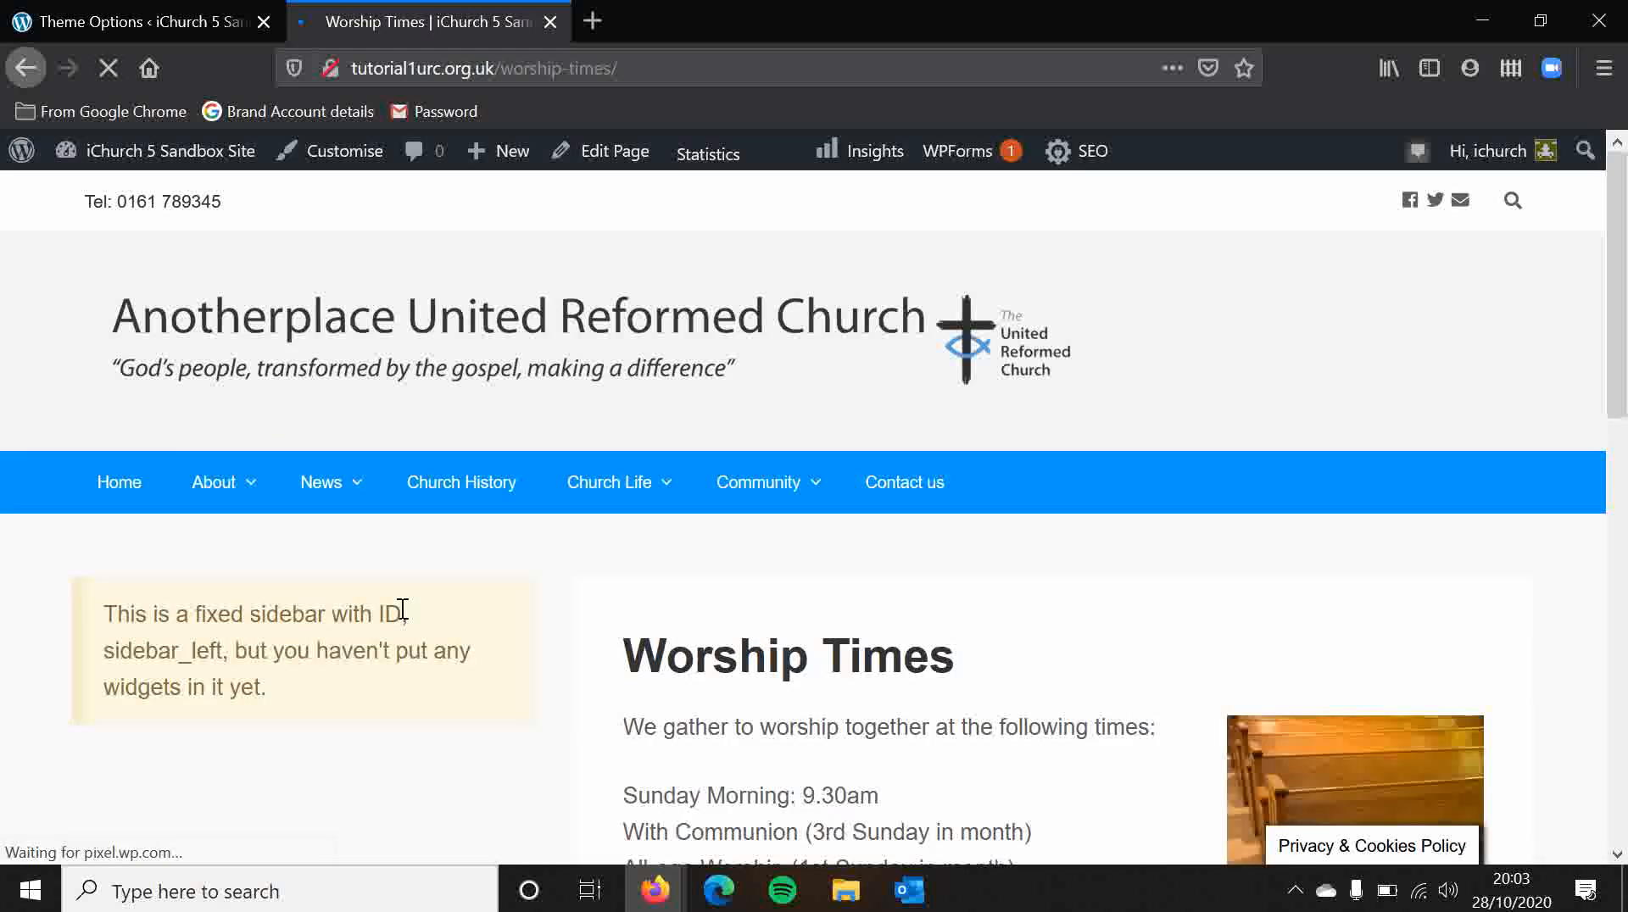
pyautogui.scroll(-3, 400, 611)
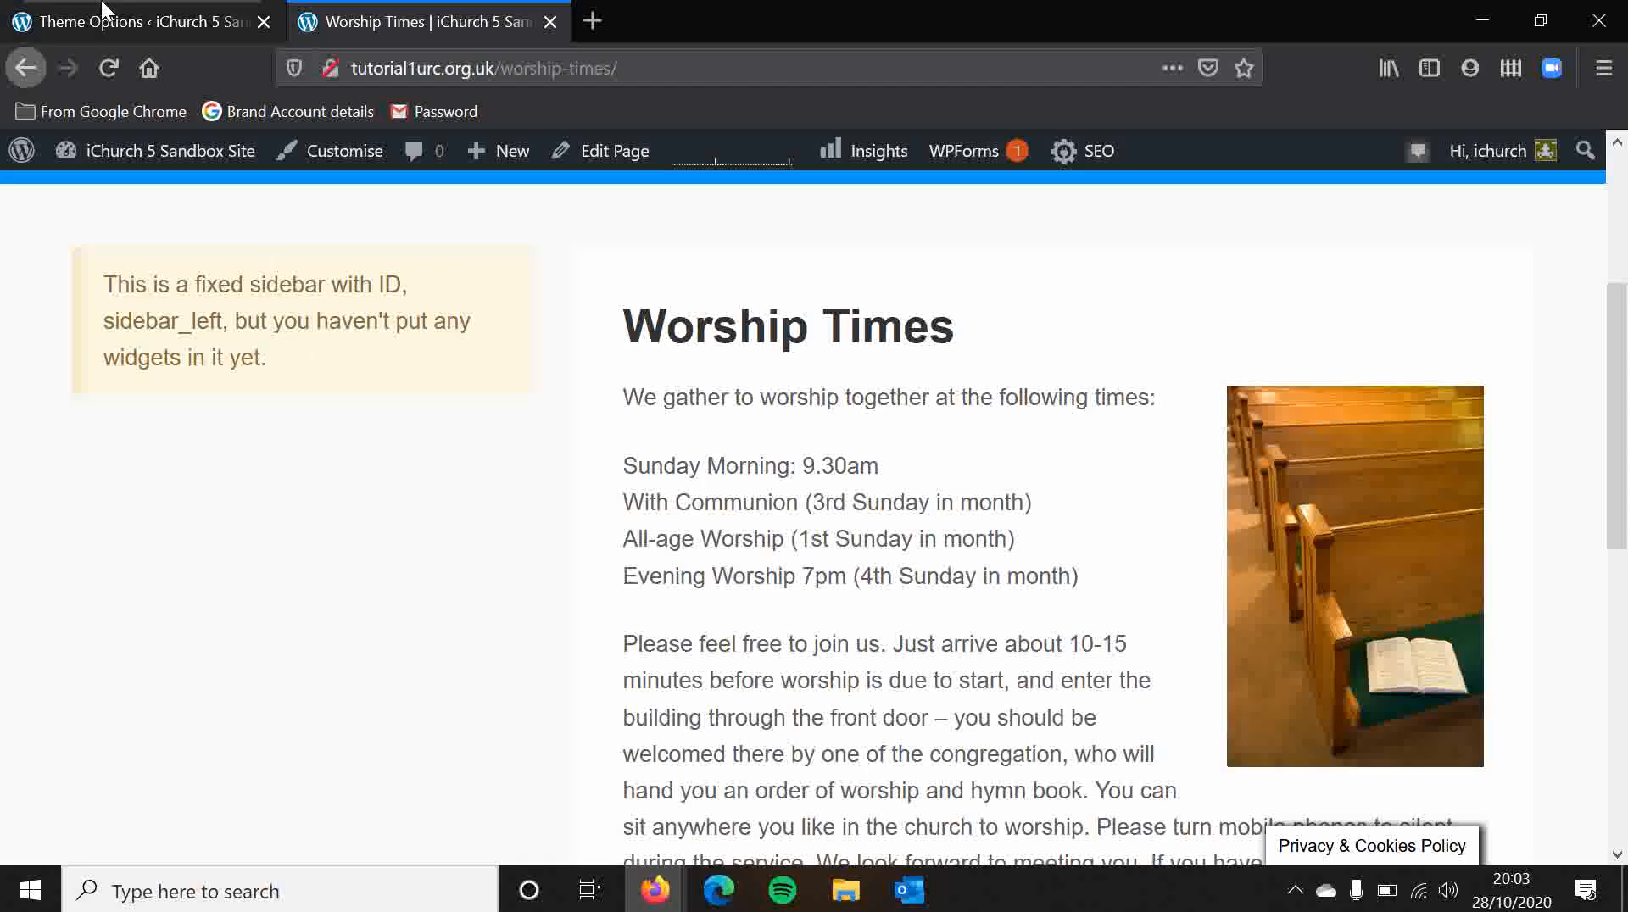
# Step: Return to the Theme Options admin page and open the site's Widgets page from there
pyautogui.click(152, 24)
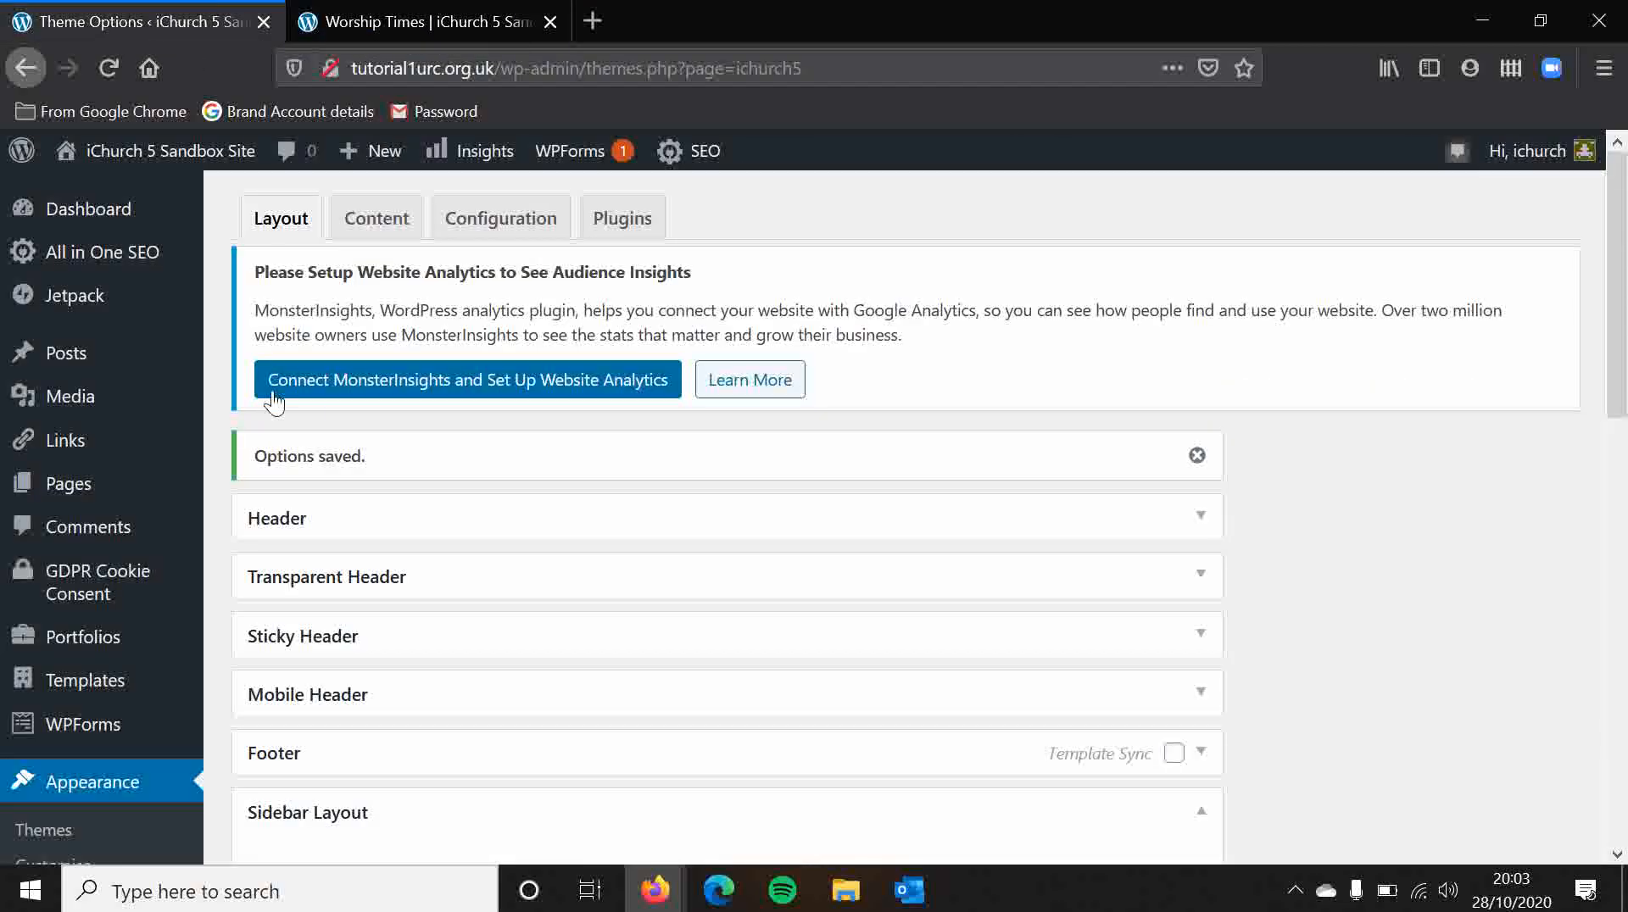
pyautogui.scroll(-3, 217, 383)
pyautogui.scroll(-1, 217, 383)
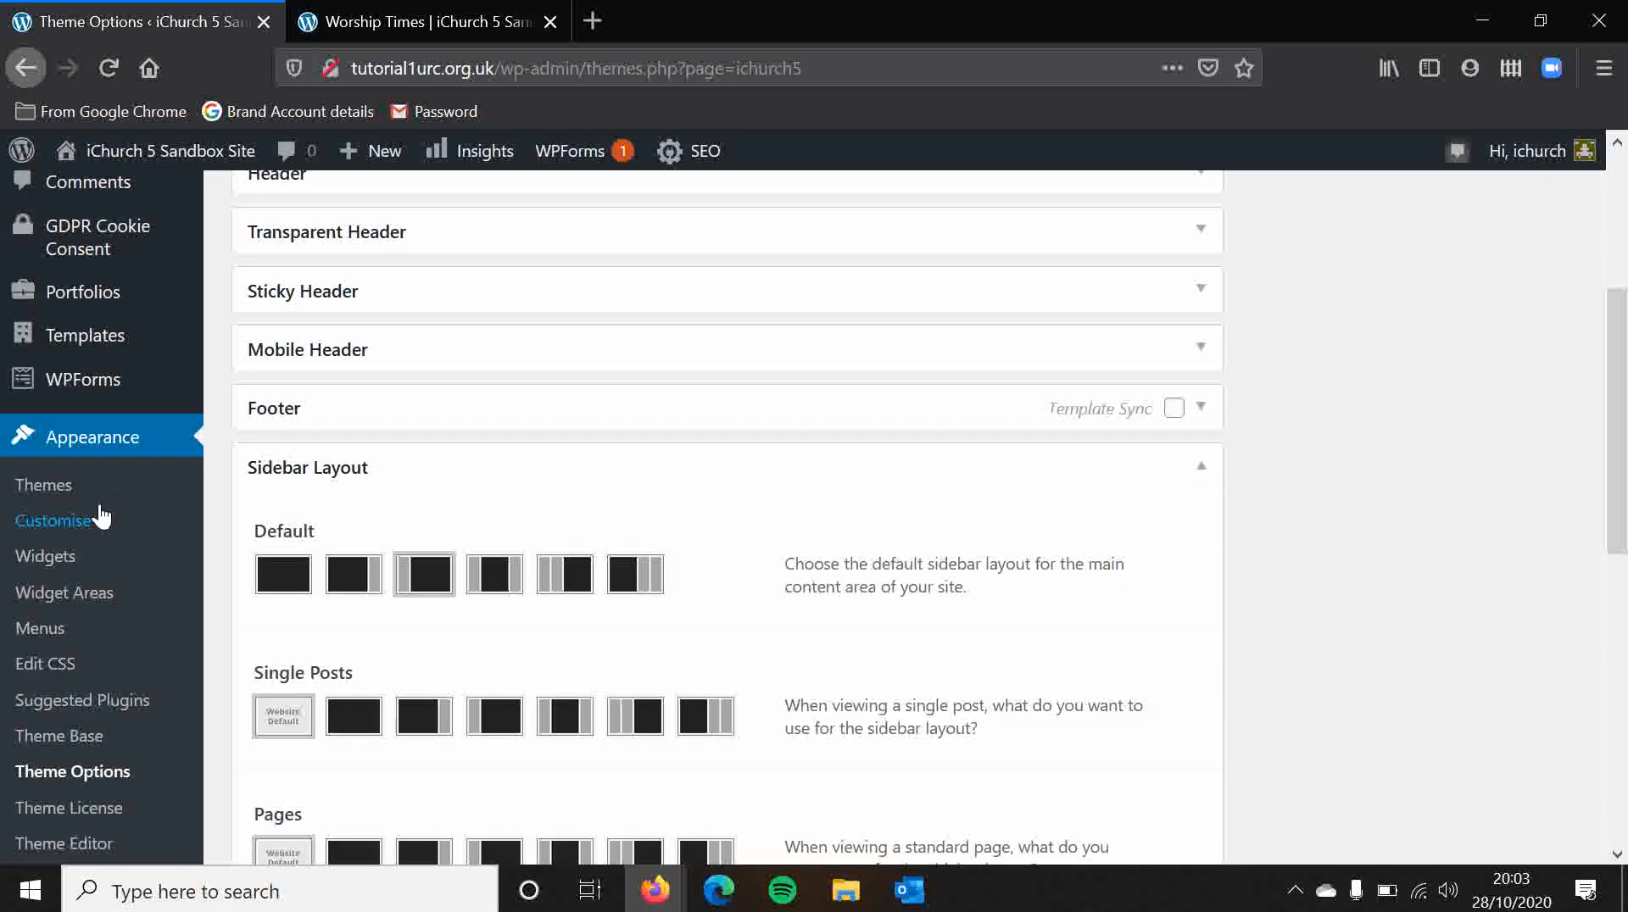
pyautogui.click(28, 566)
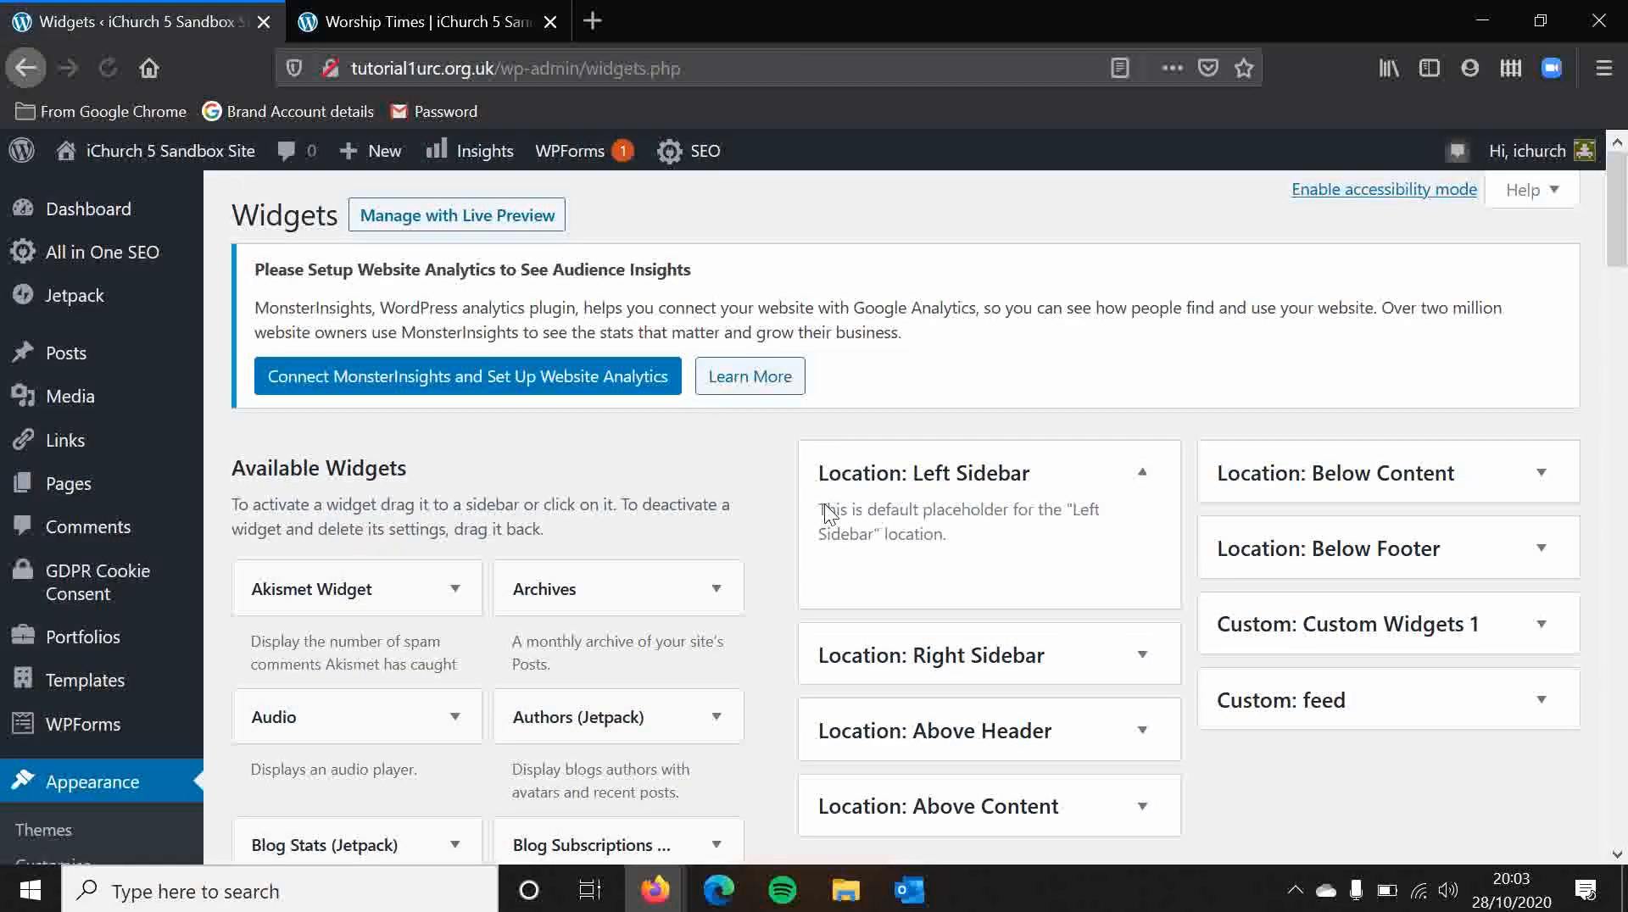
# Step: Place the Categories widget in the Left Sidebar location, look over its settings, and delete it again
pyautogui.scroll(-3, 962, 280)
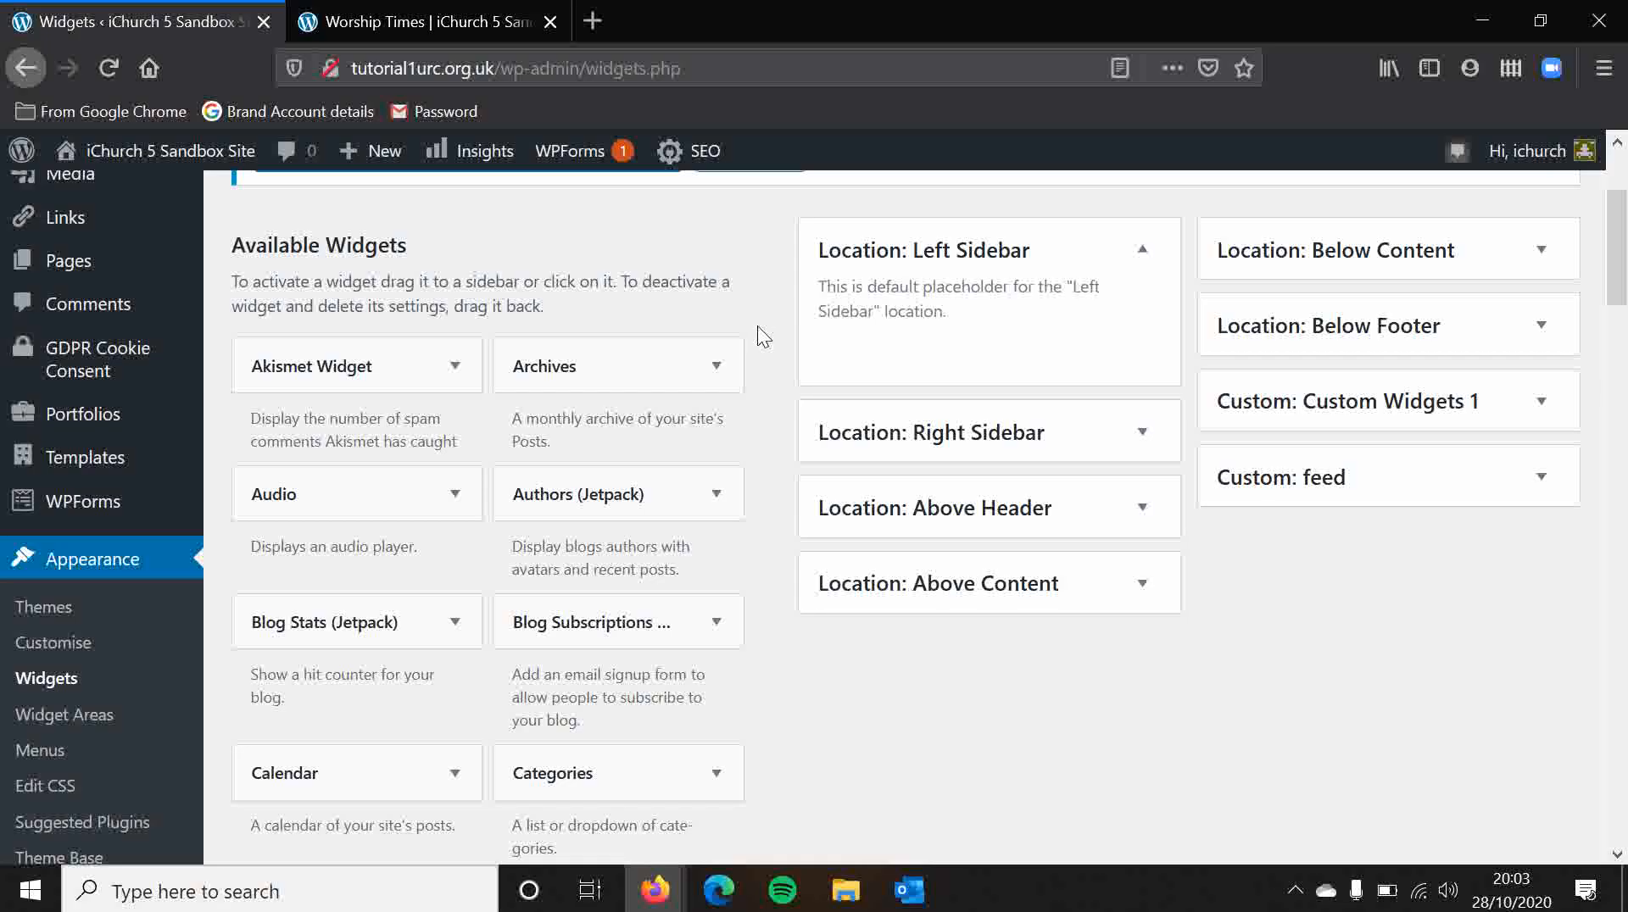
pyautogui.scroll(-5, 758, 329)
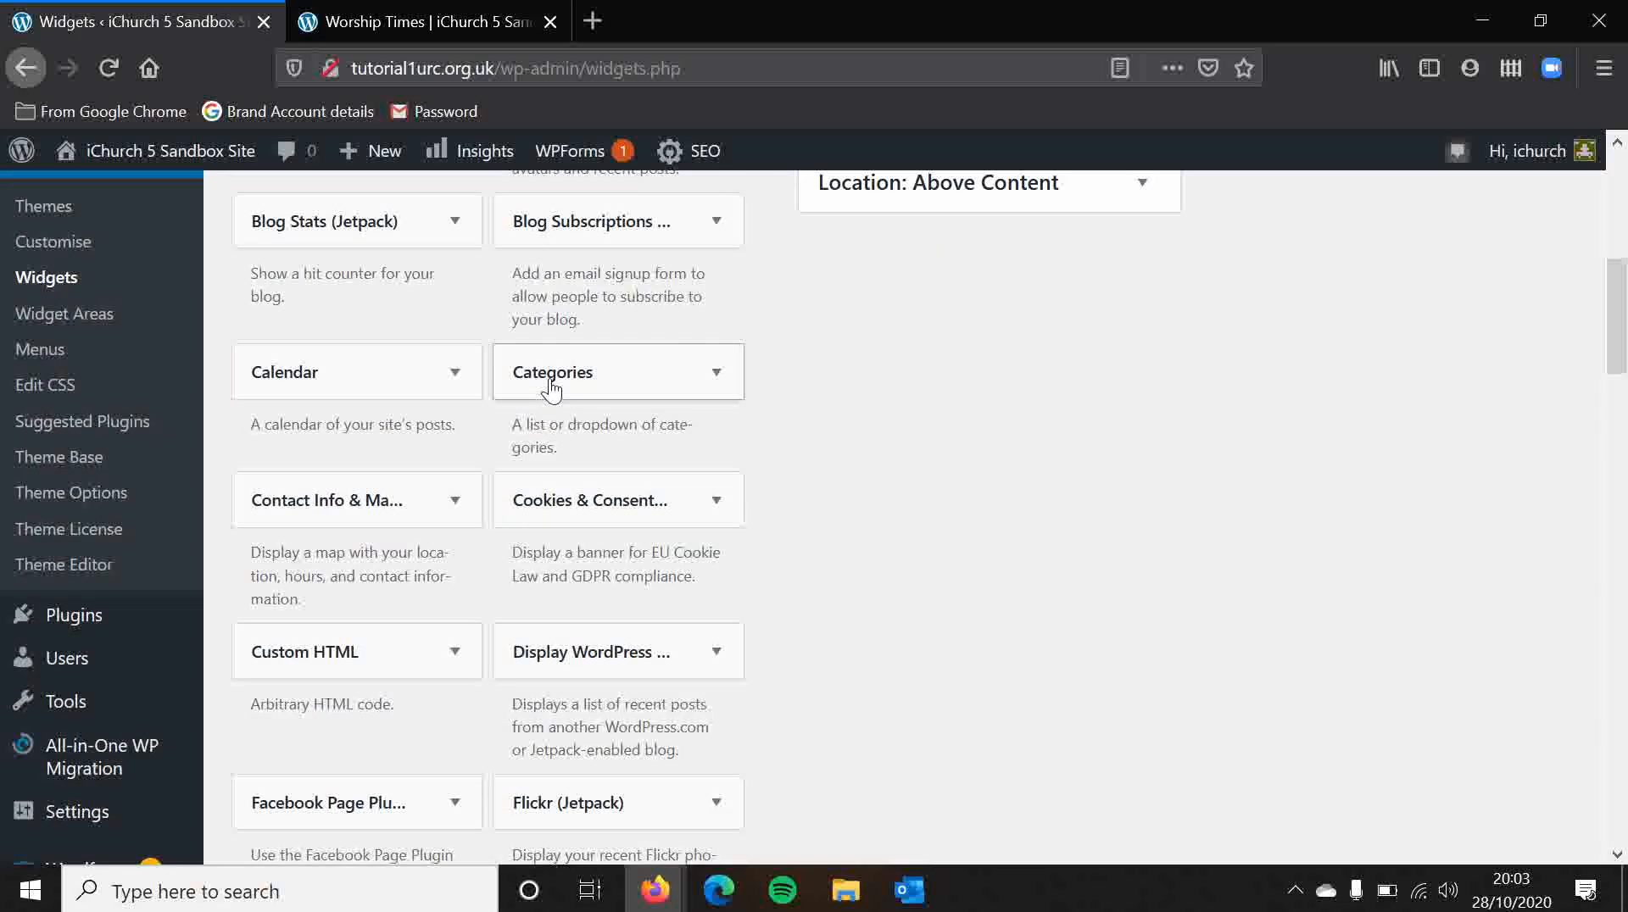
pyautogui.moveTo(551, 387); pyautogui.dragTo(882, 556)
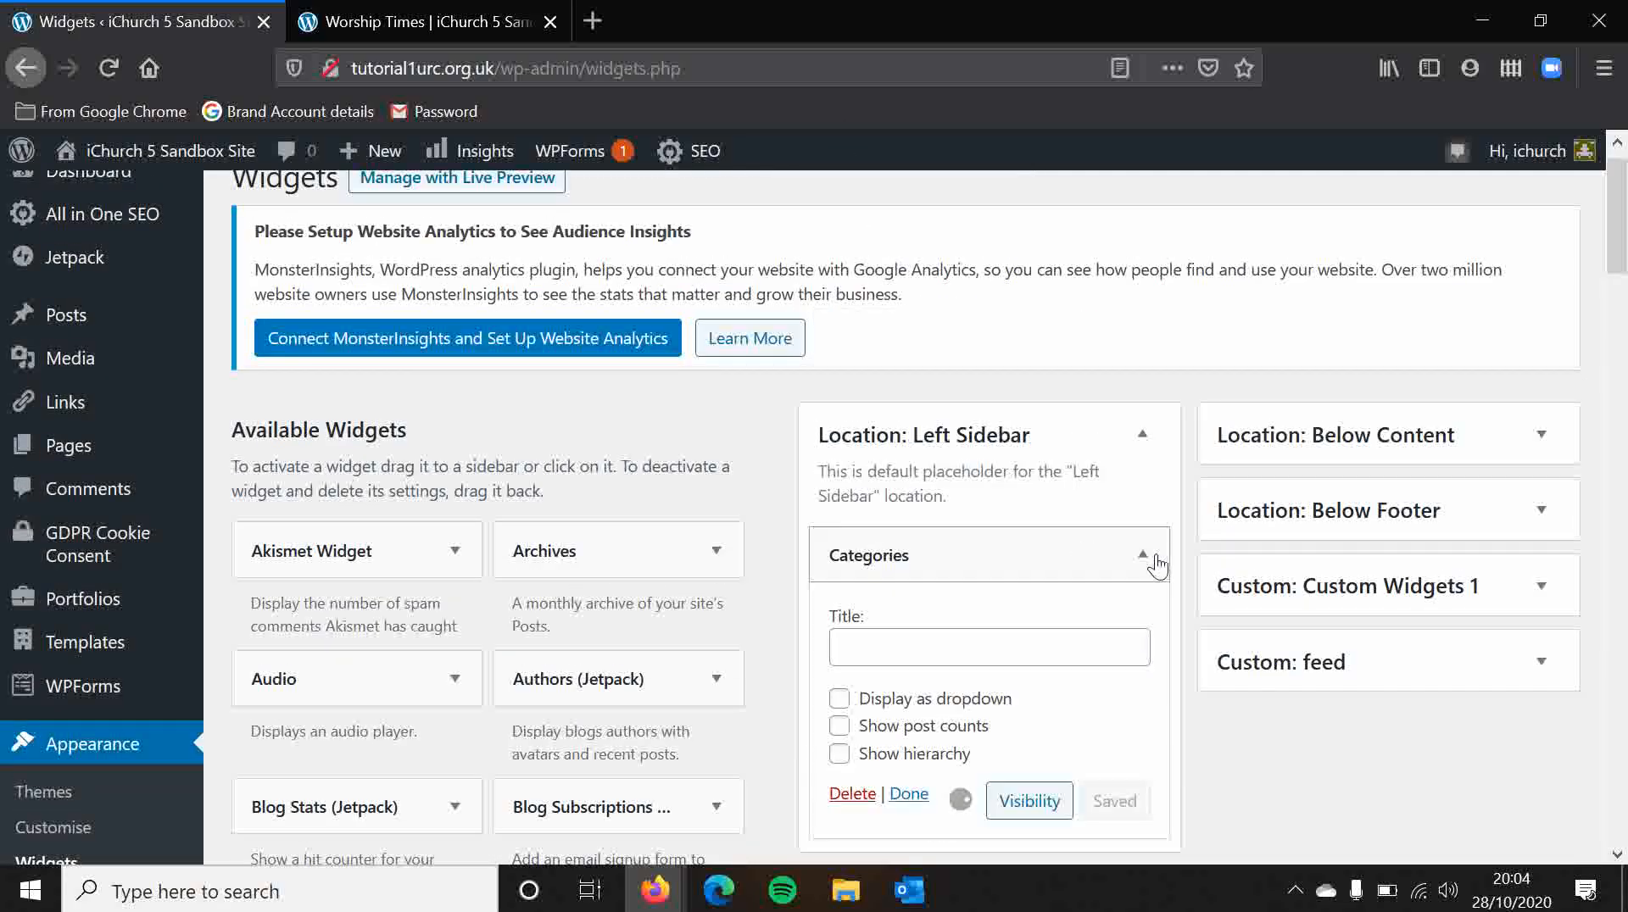
pyautogui.scroll(-4, 984, 576)
pyautogui.click(974, 301)
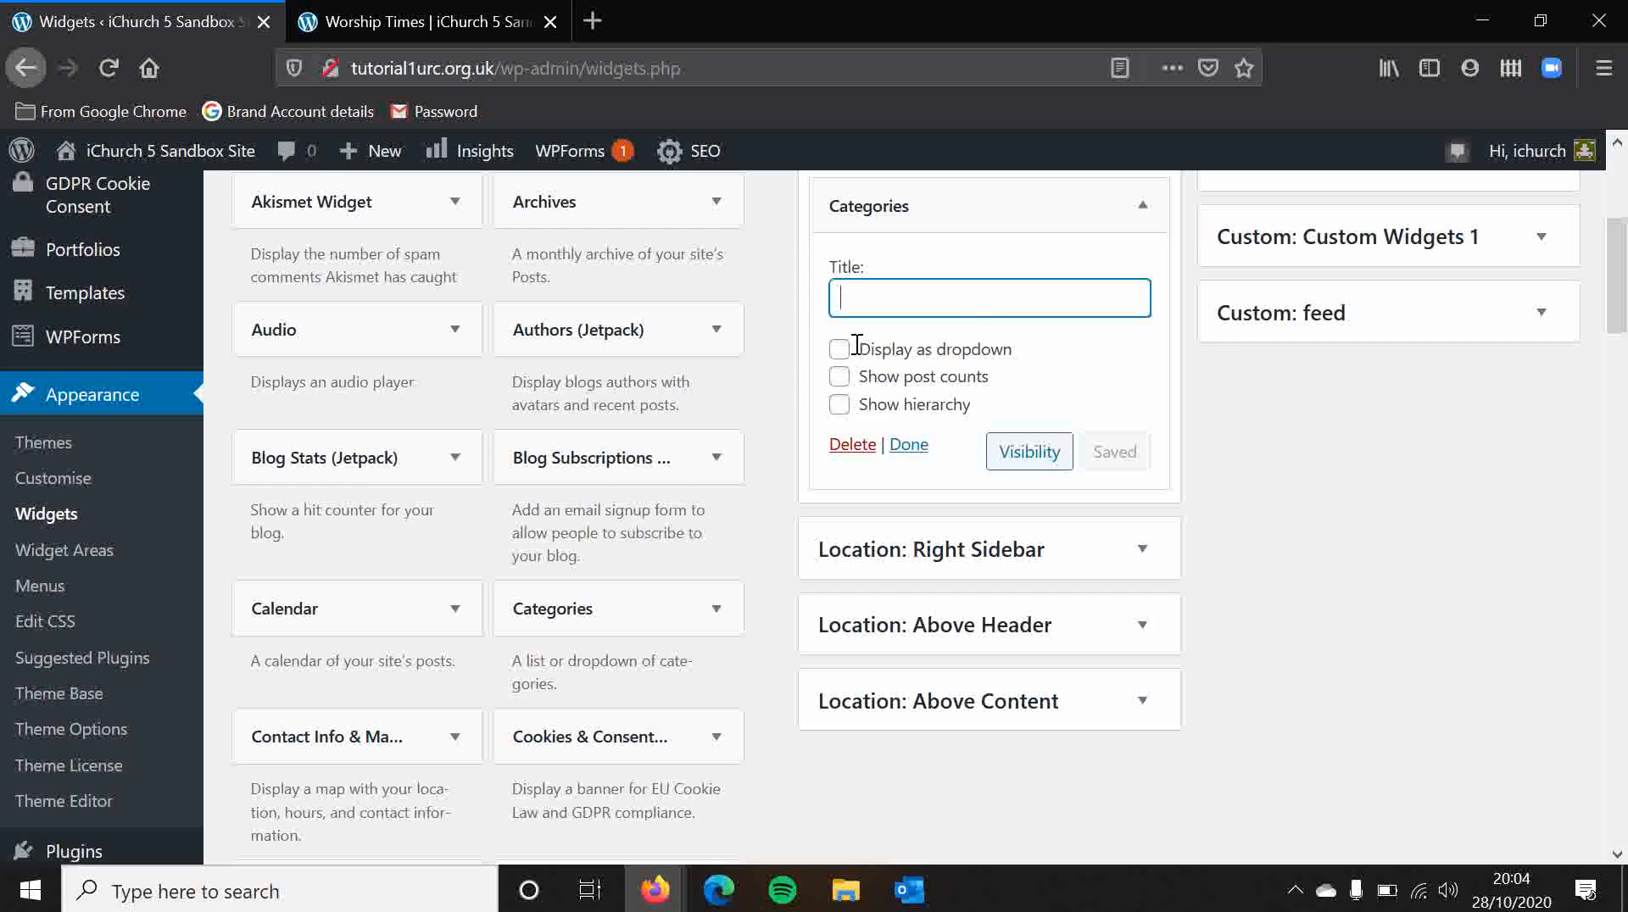
pyautogui.click(780, 363)
pyautogui.scroll(-2, 761, 538)
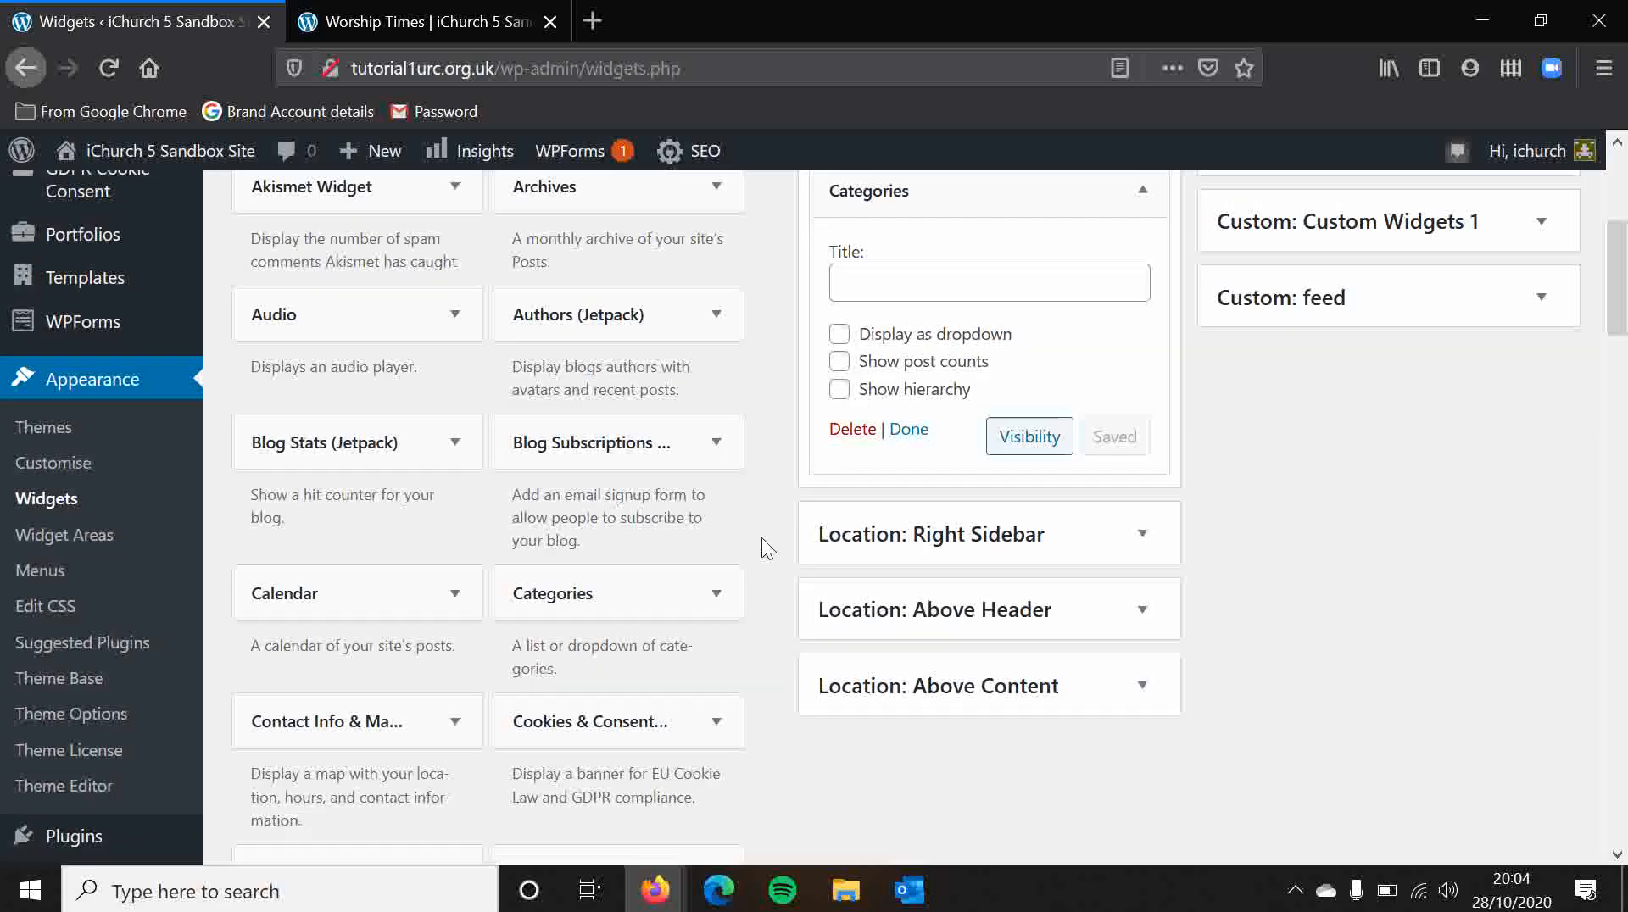
pyautogui.scroll(1, 847, 407)
pyautogui.scroll(2, 912, 373)
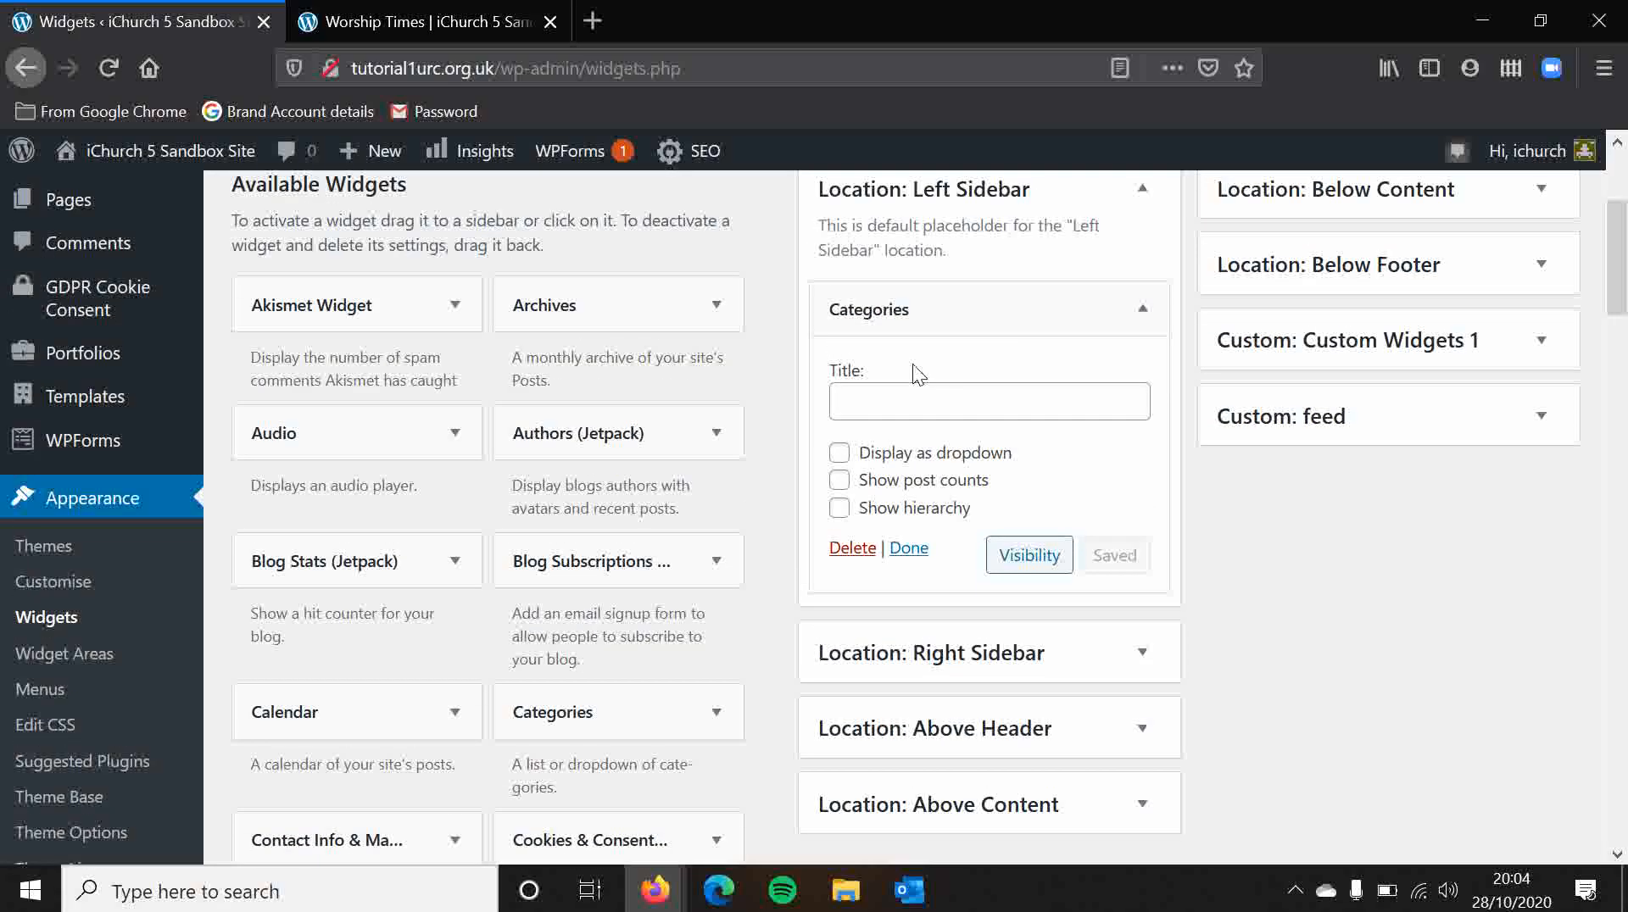
pyautogui.click(849, 560)
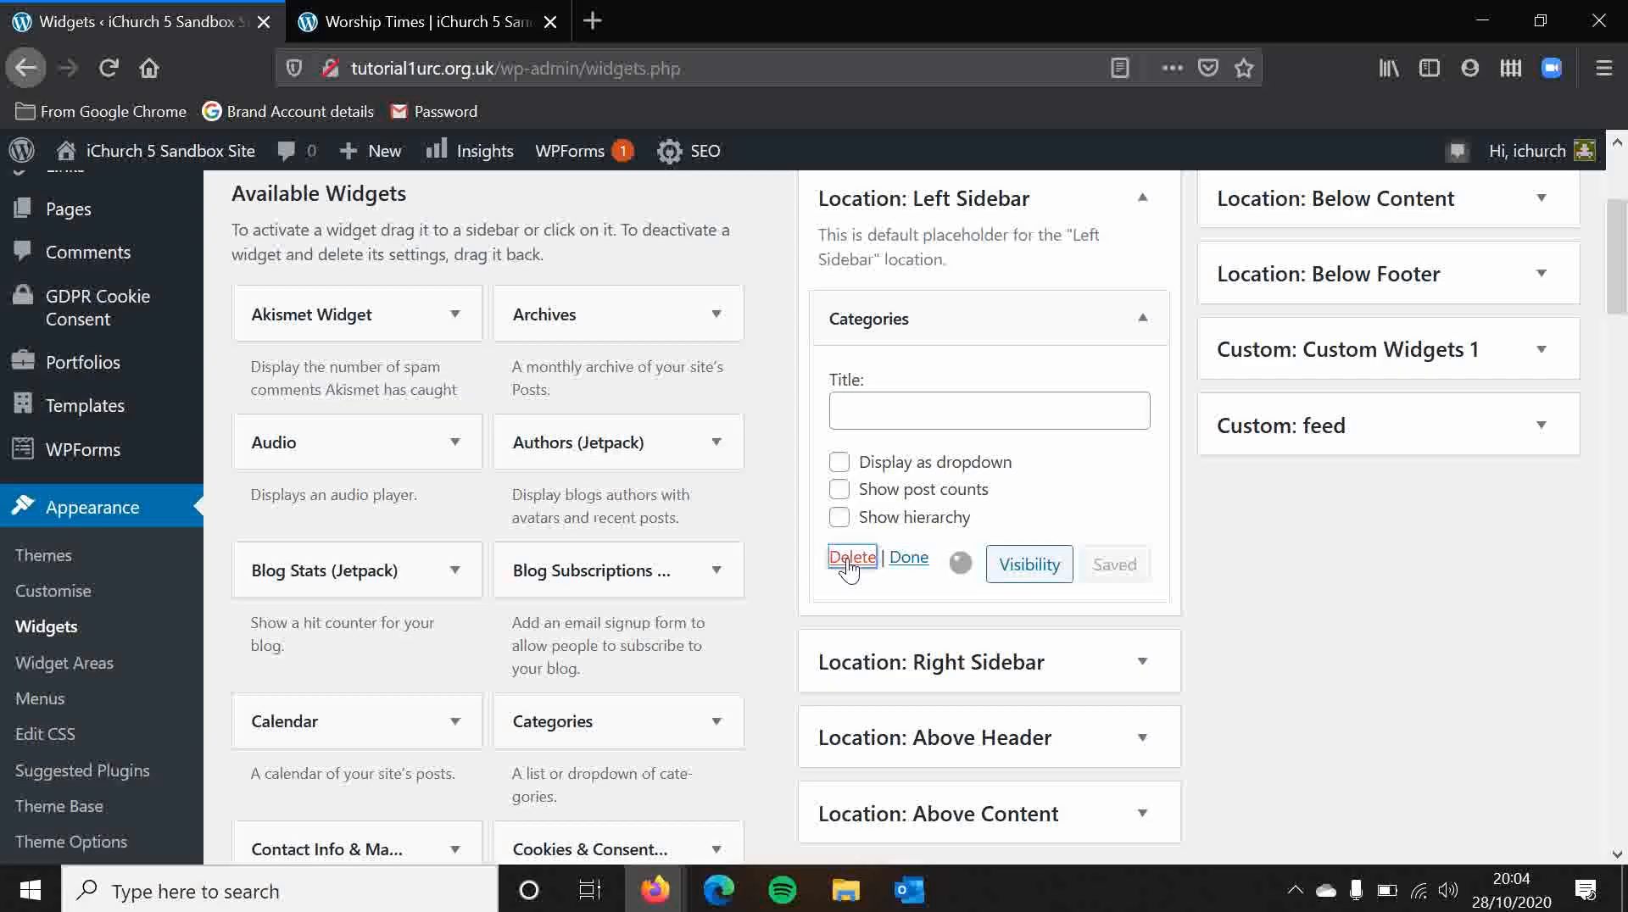
# Step: Add the Categories widget to the Left Sidebar location using the widget's own location chooser
pyautogui.scroll(-3, 722, 526)
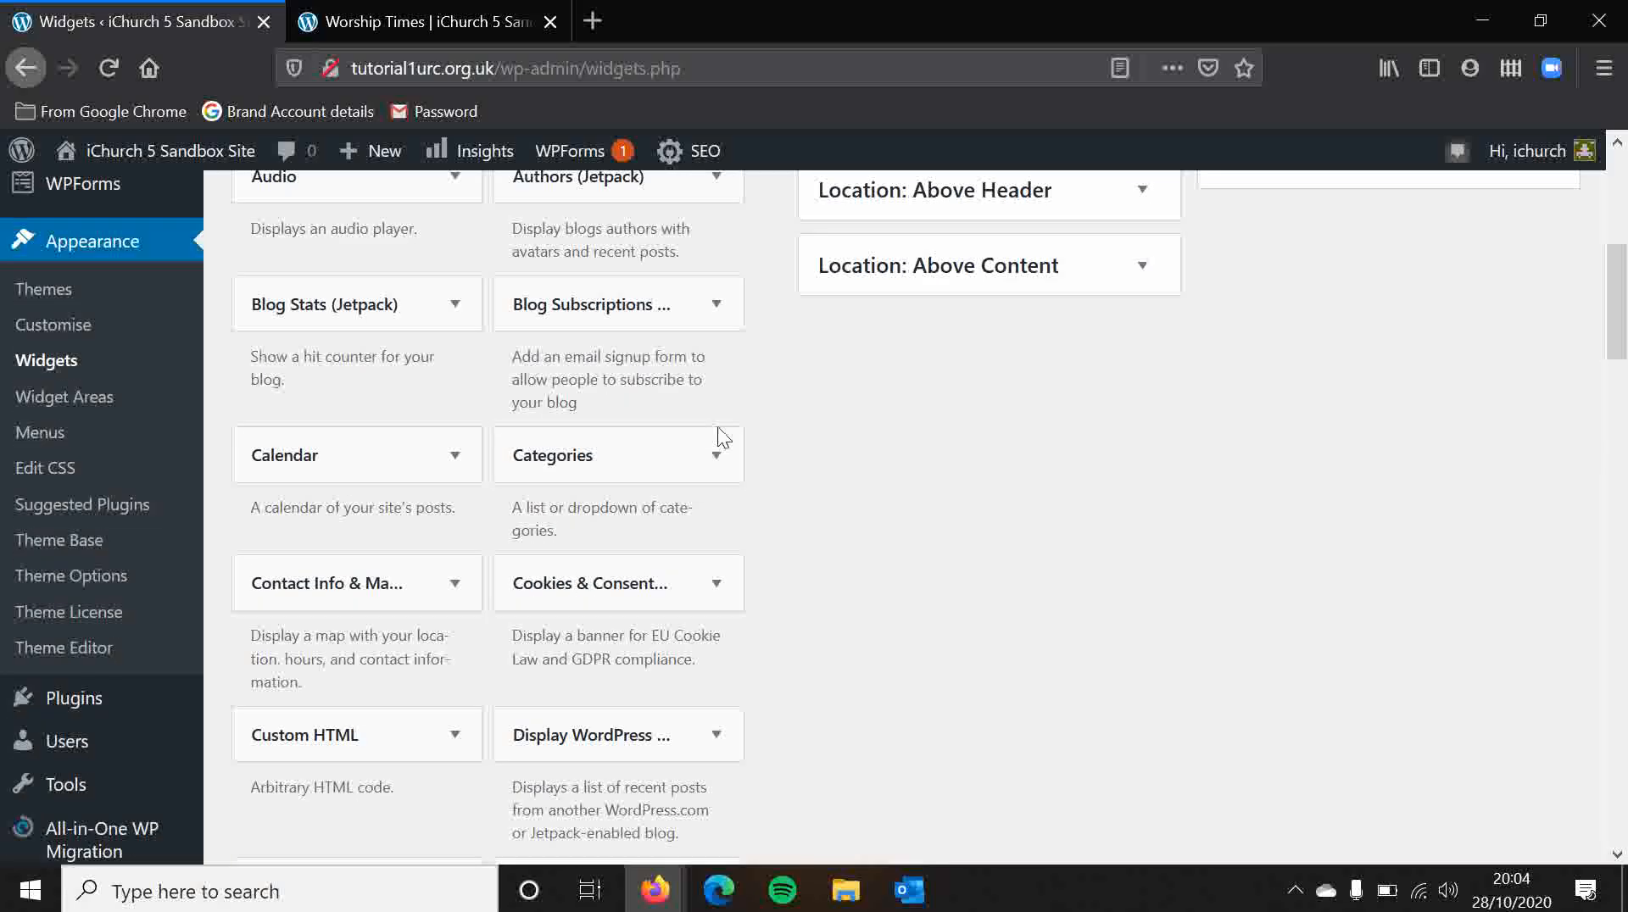
pyautogui.click(718, 455)
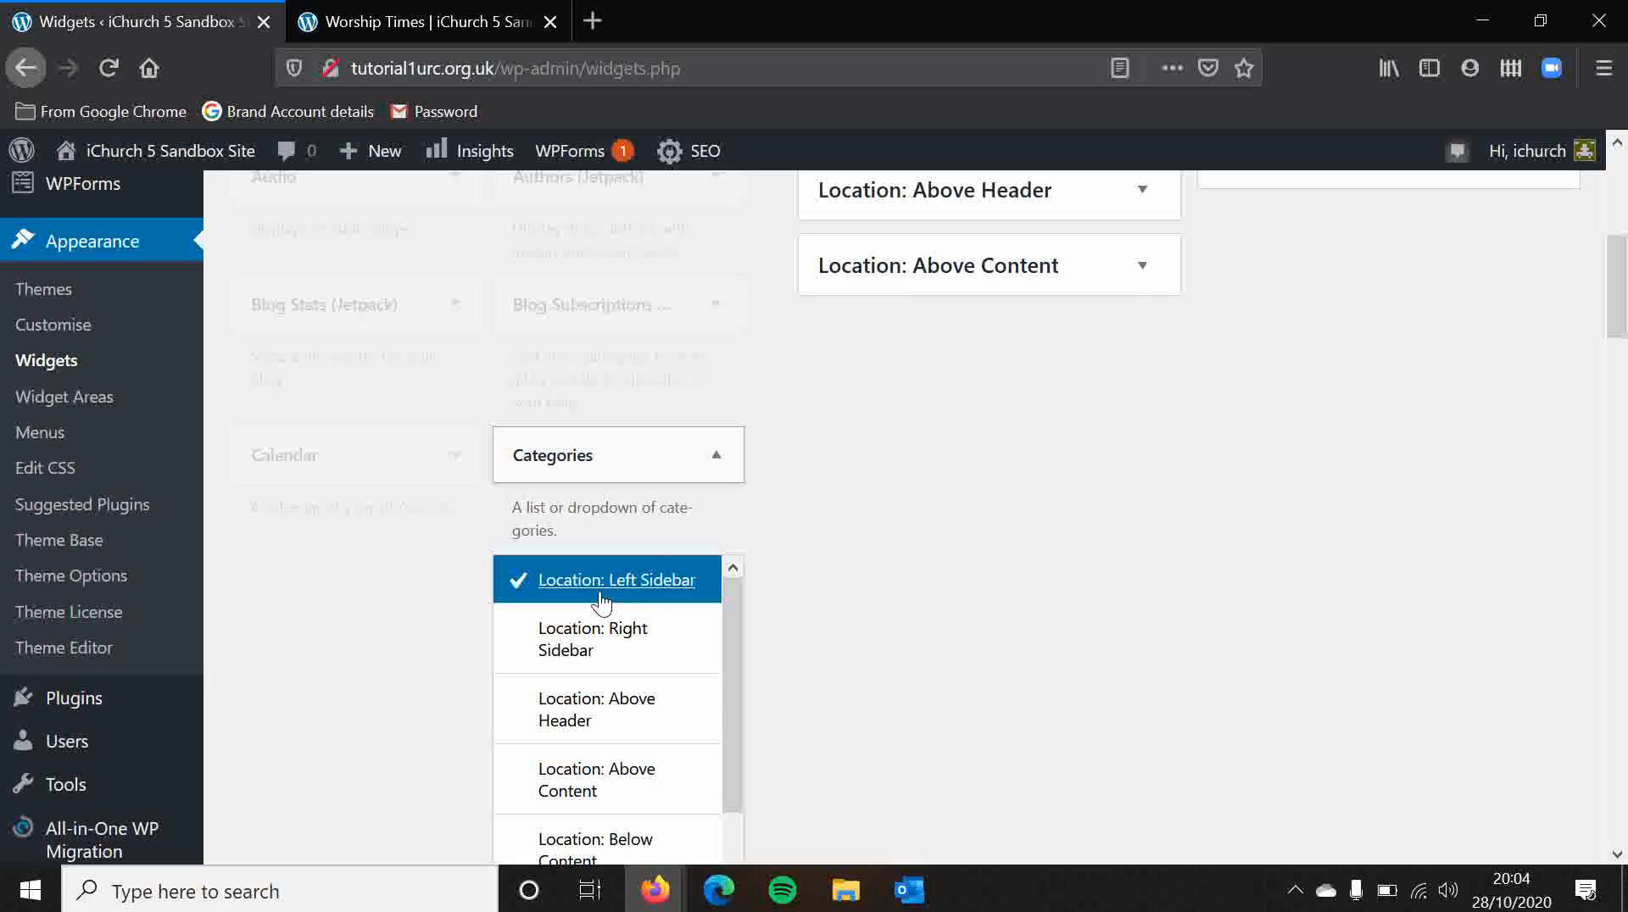
pyautogui.press('Return')
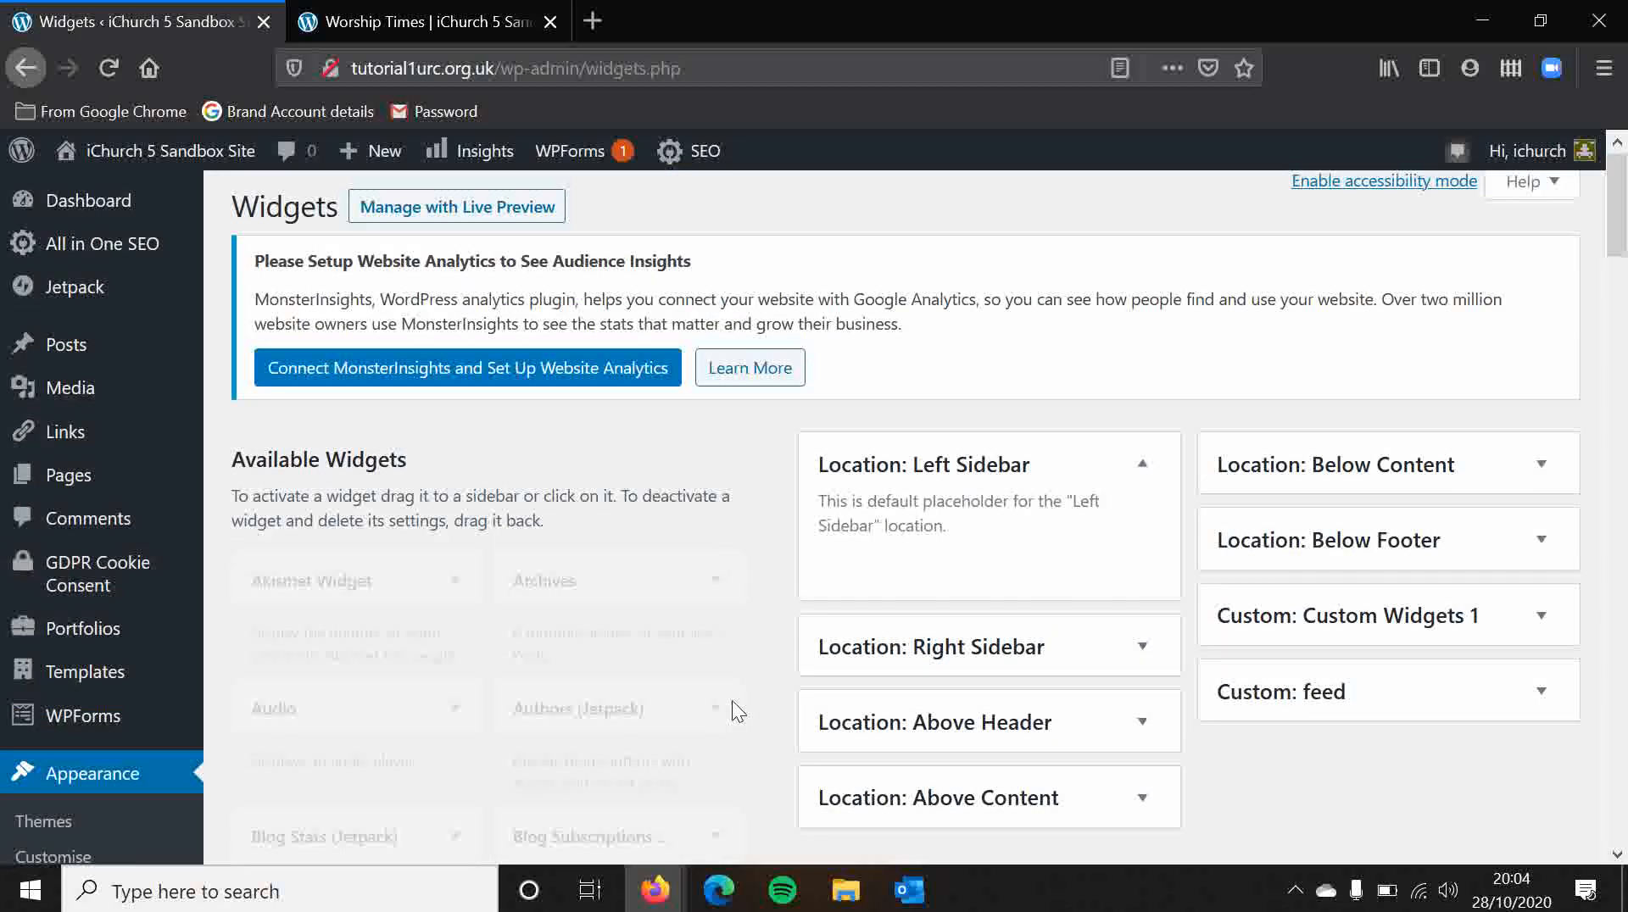
pyautogui.scroll(-6, 731, 700)
pyautogui.scroll(-6, 897, 506)
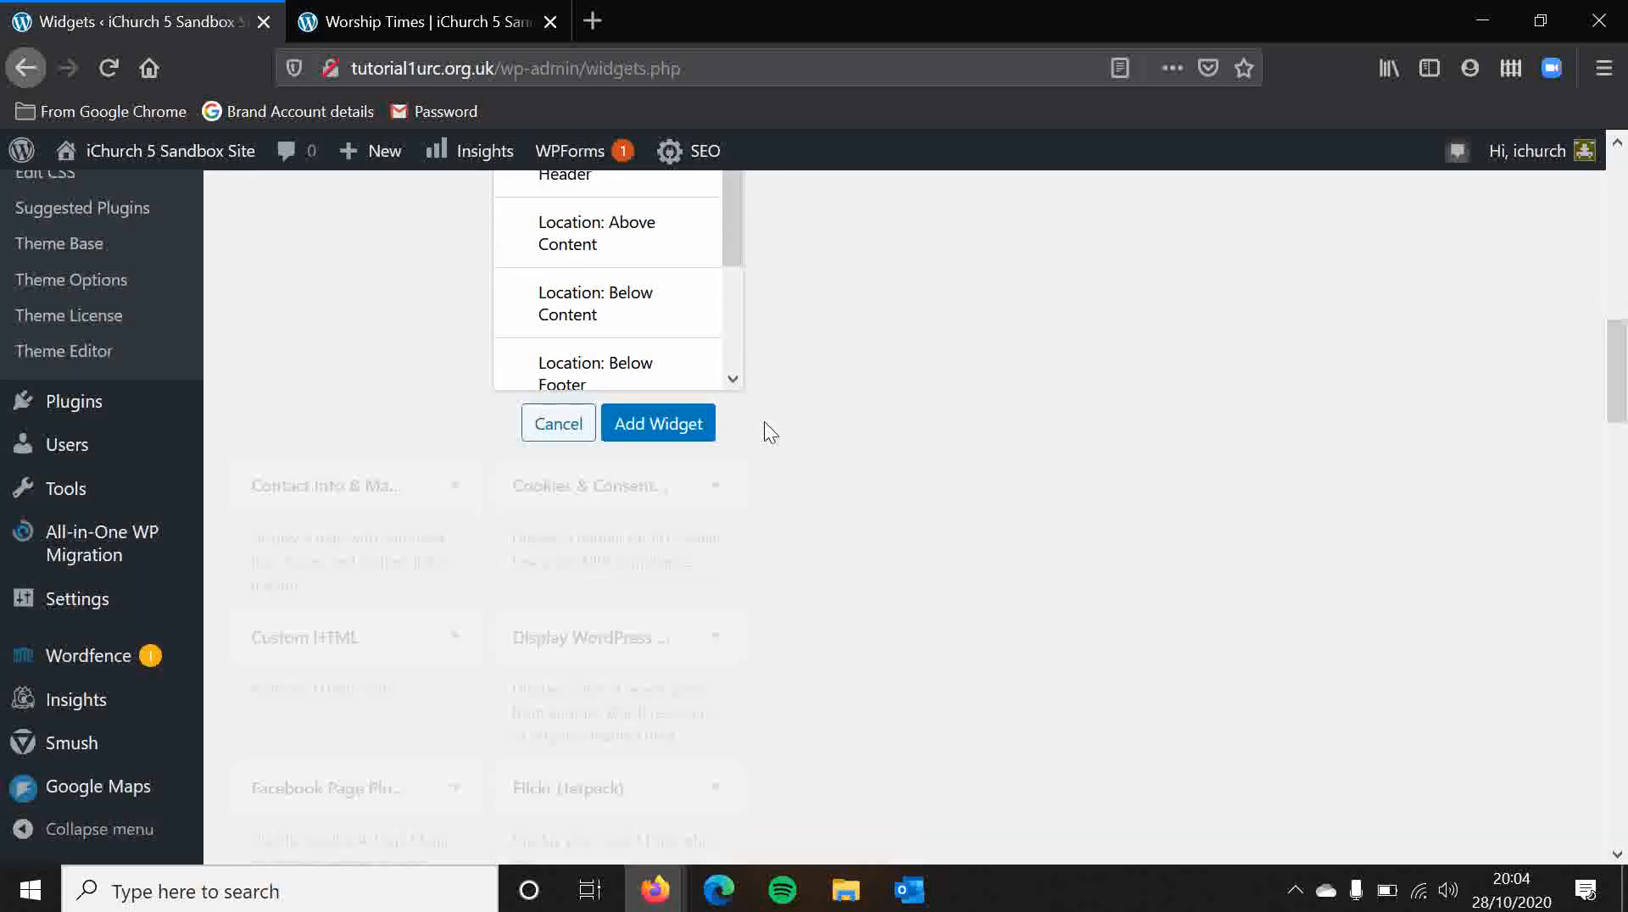
pyautogui.click(661, 427)
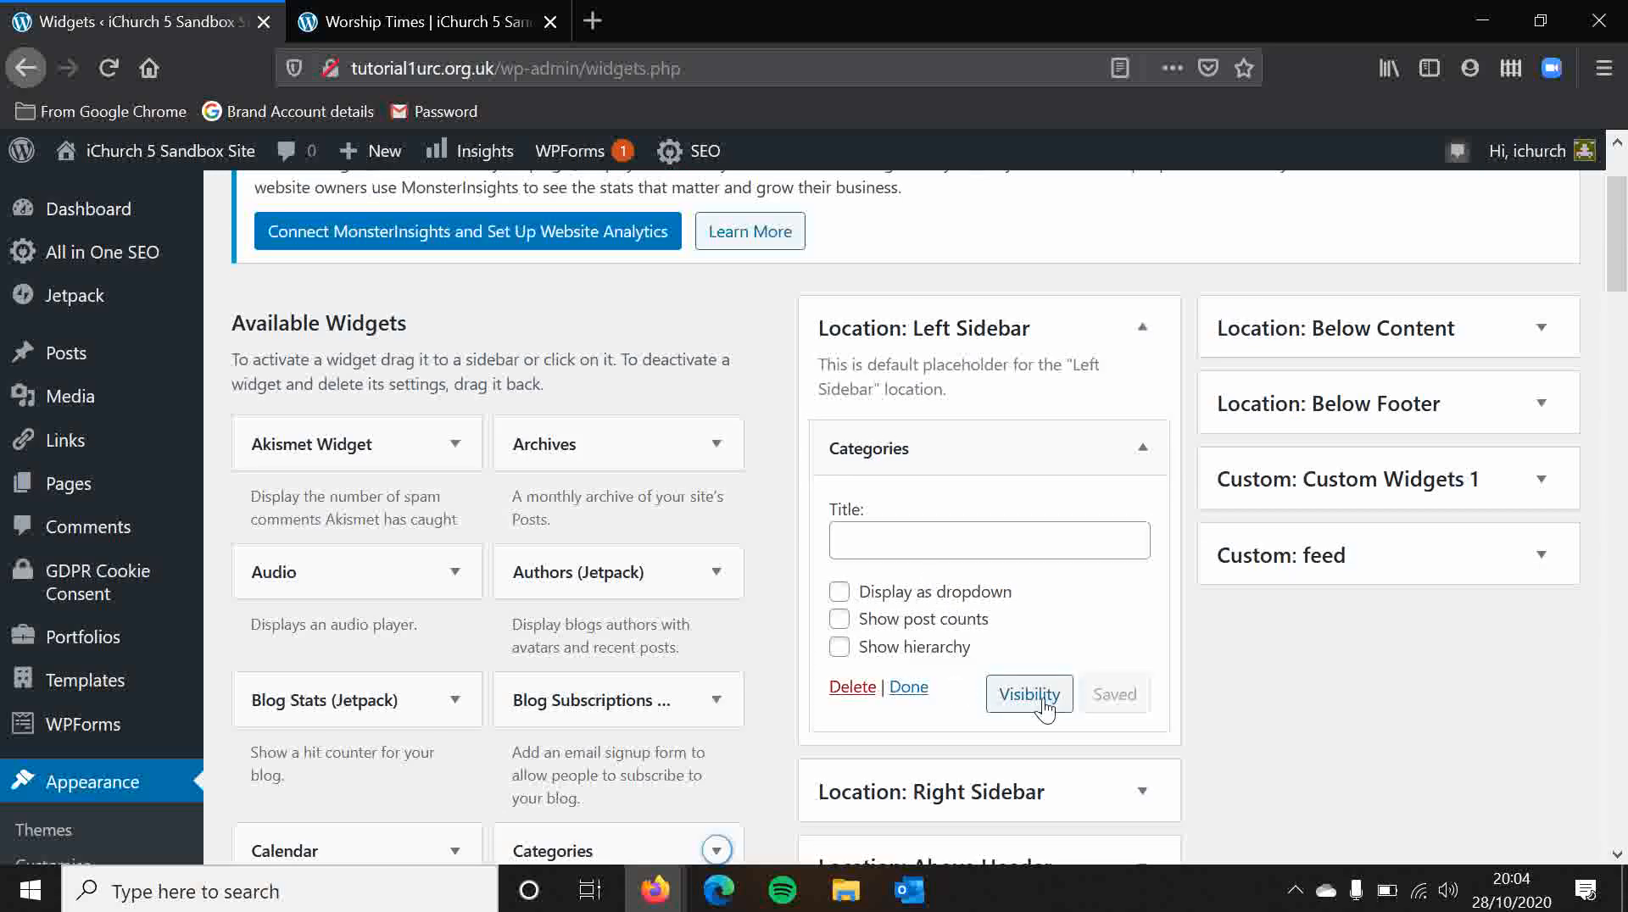
# Step: Set the Categories widget's title to "Categories", save the widget, and collapse its settings
pyautogui.click(926, 553)
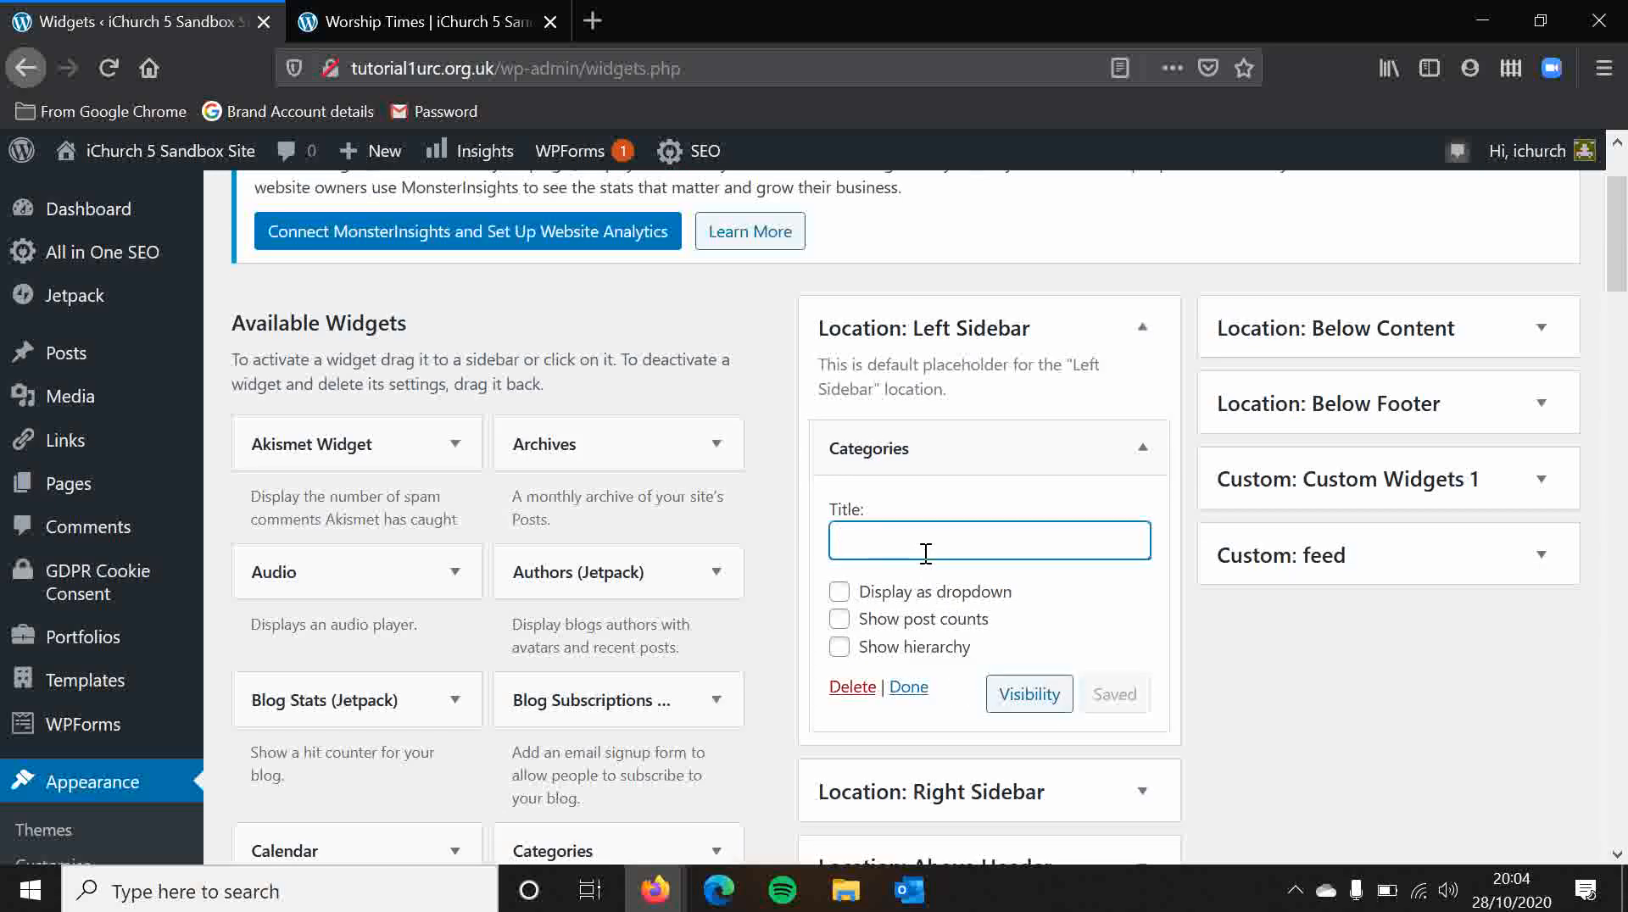
pyautogui.write('Categ')
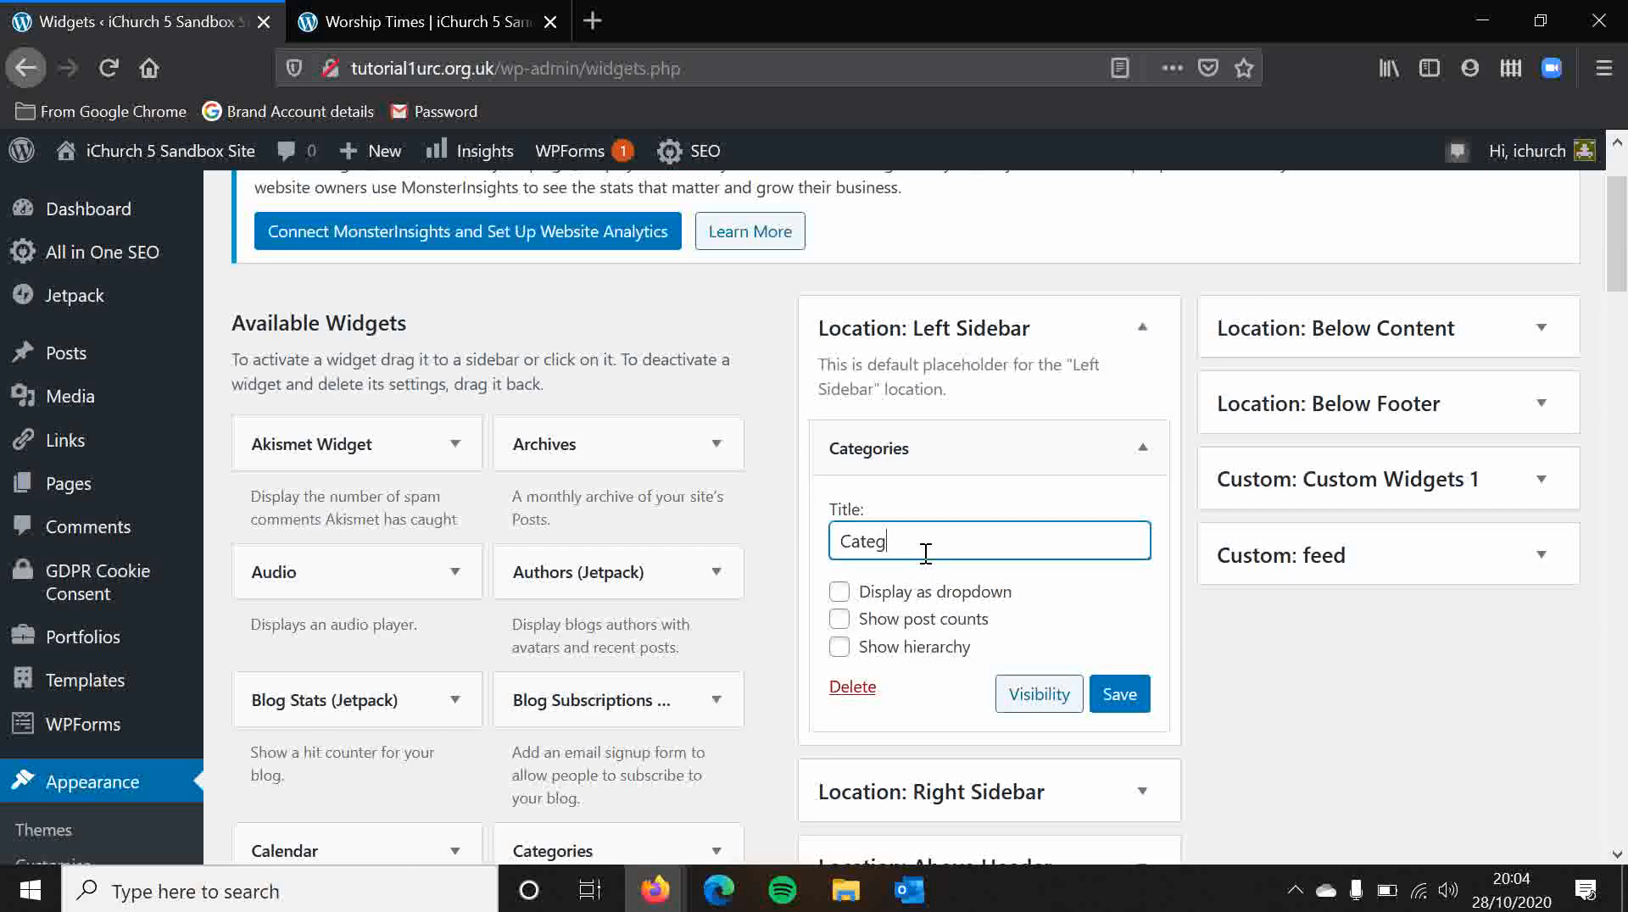
pyautogui.write('ories')
pyautogui.click(1130, 707)
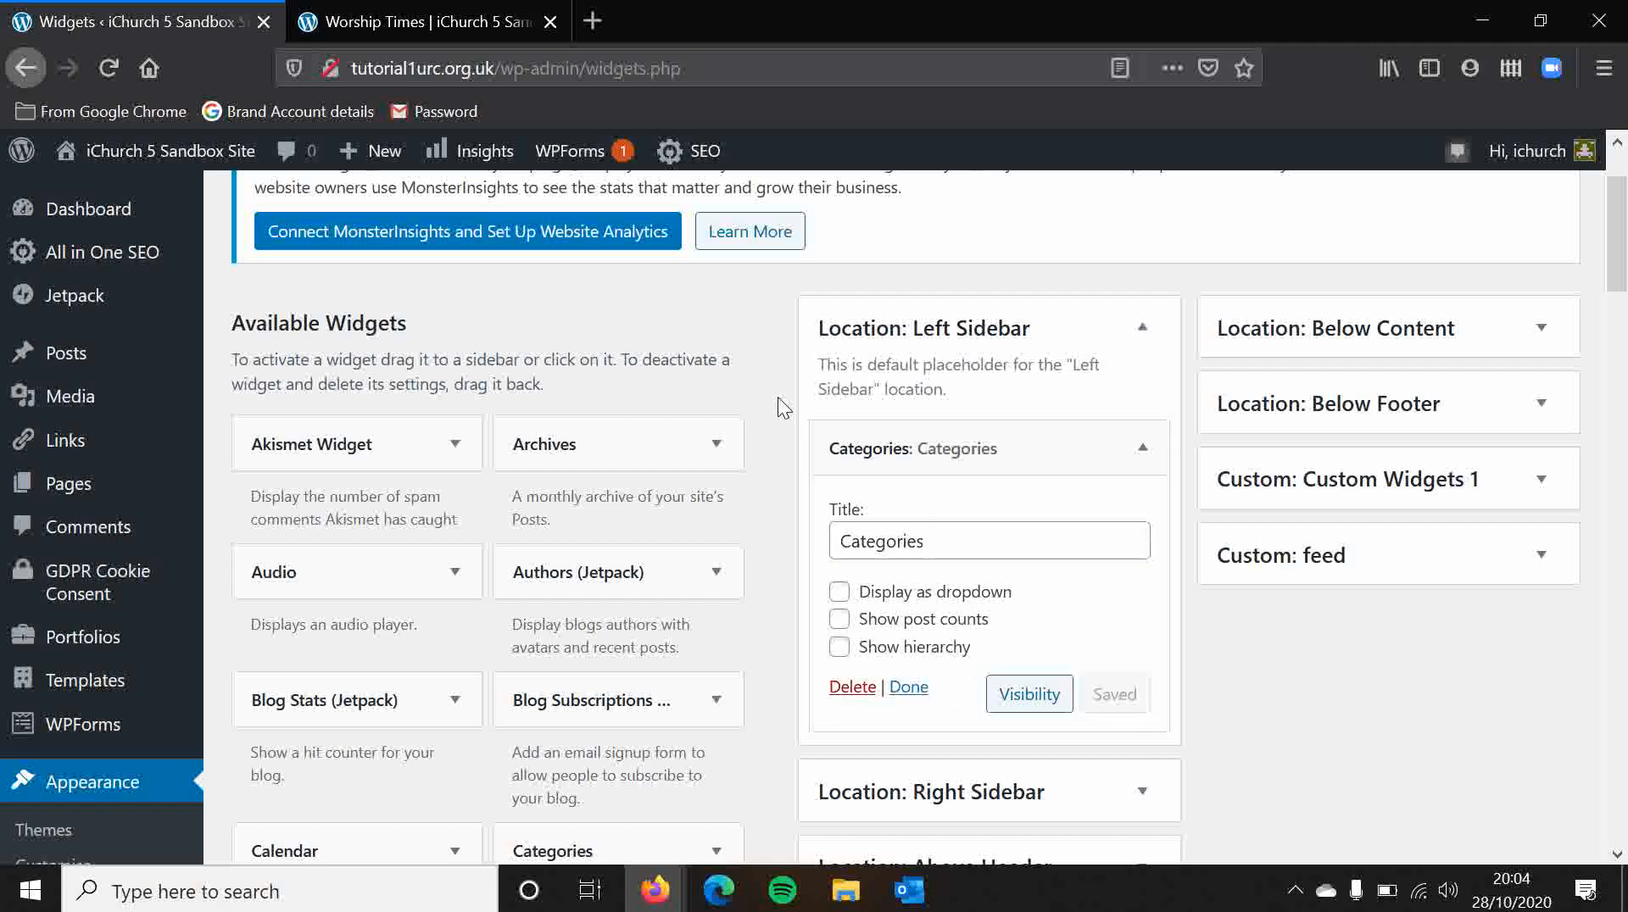
pyautogui.click(1142, 447)
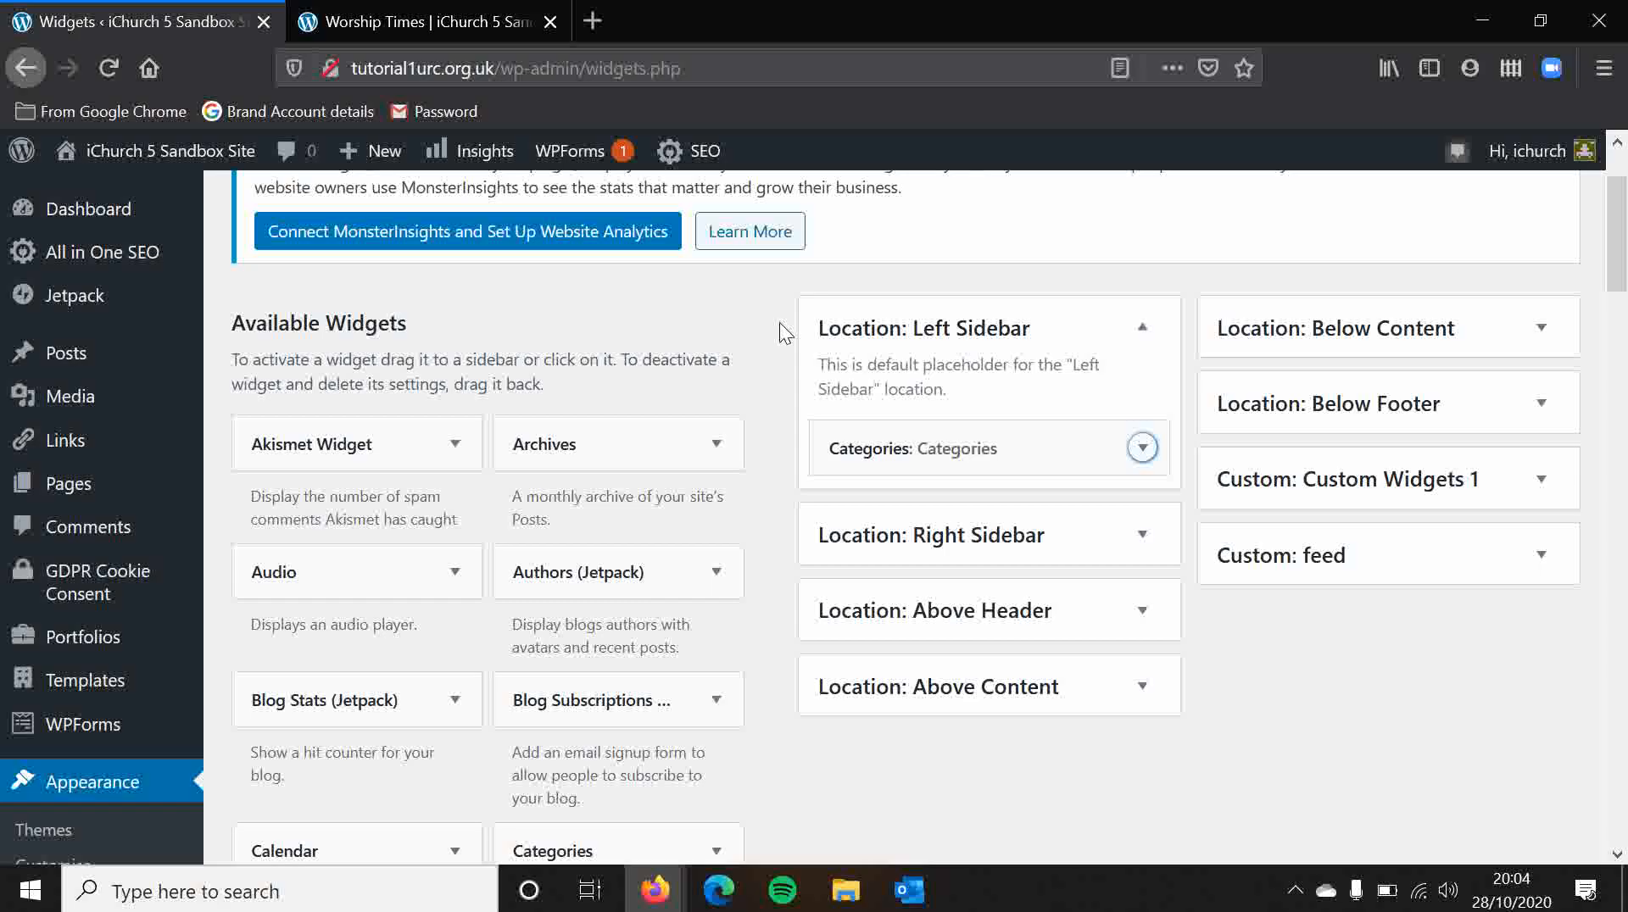
# Step: Reload the live Worship Times page to check the Categories widget in its left sidebar
pyautogui.click(312, 12)
pyautogui.click(107, 68)
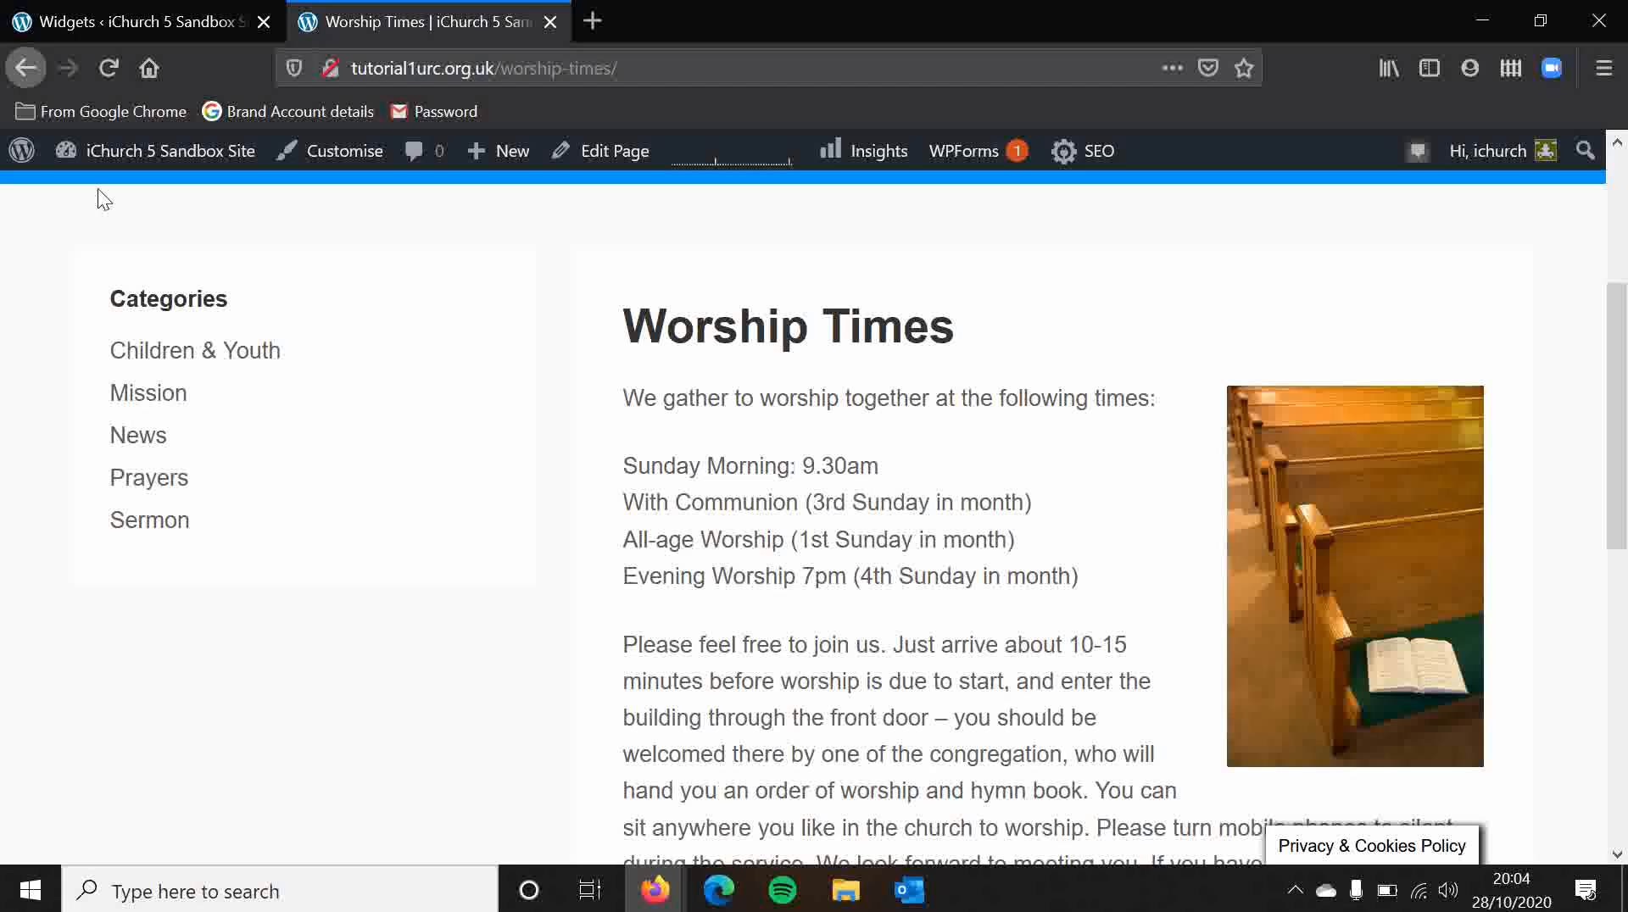
# Step: Return to the Widgets page and add the Gallery widget below Categories in the Left Sidebar location
pyautogui.click(136, 21)
pyautogui.scroll(-5, 745, 428)
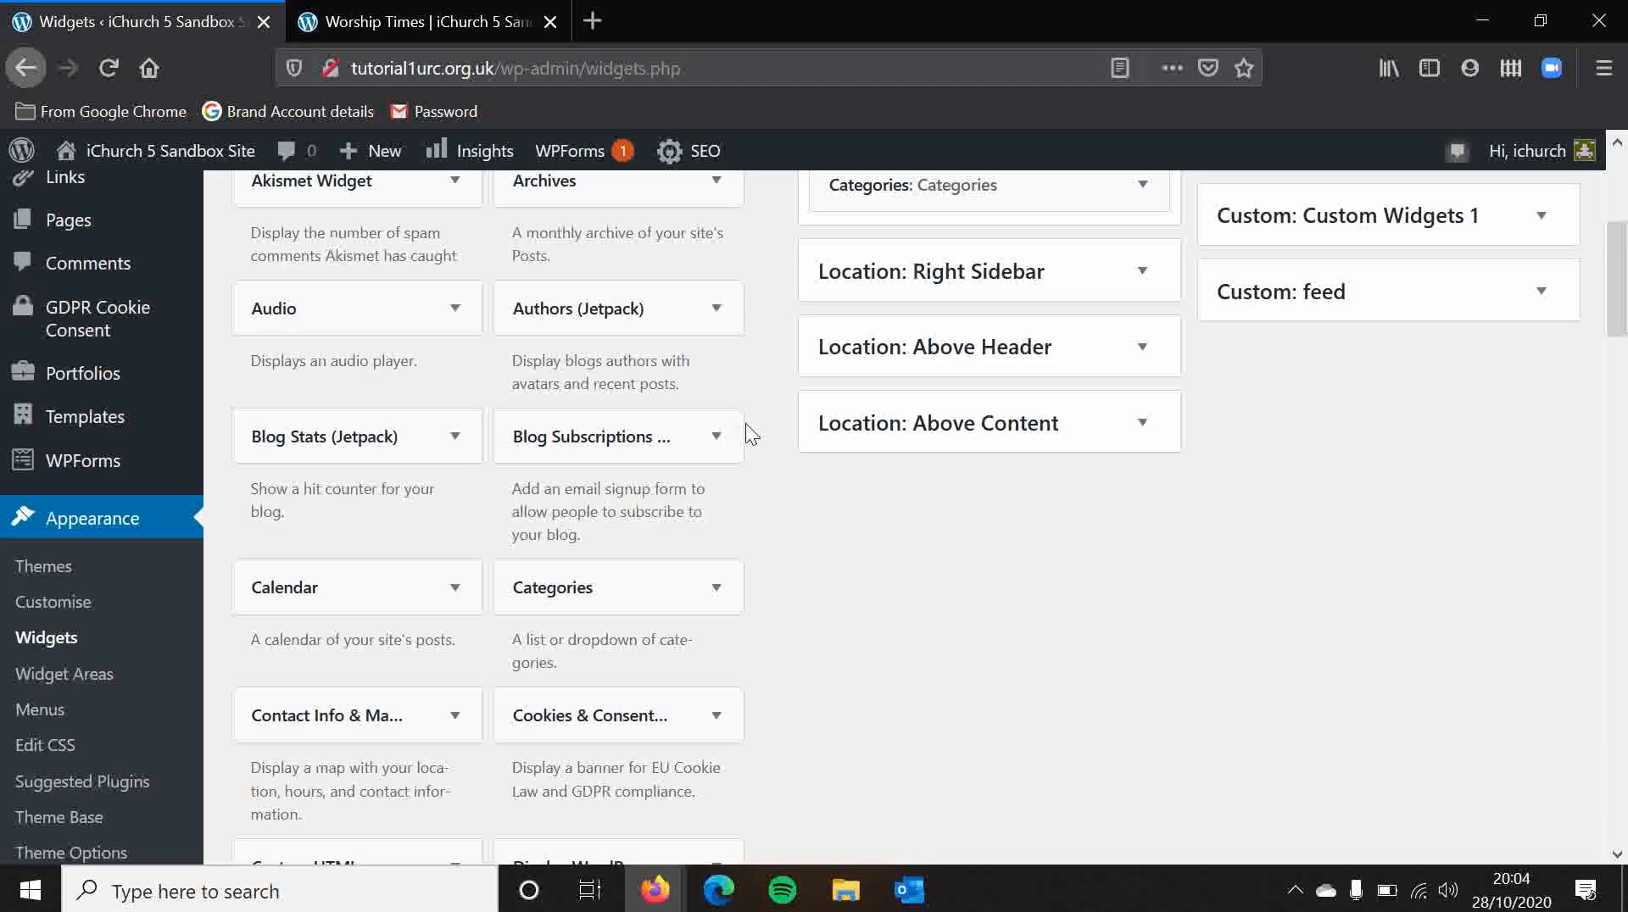
pyautogui.scroll(4, 745, 428)
pyautogui.scroll(-4, 752, 669)
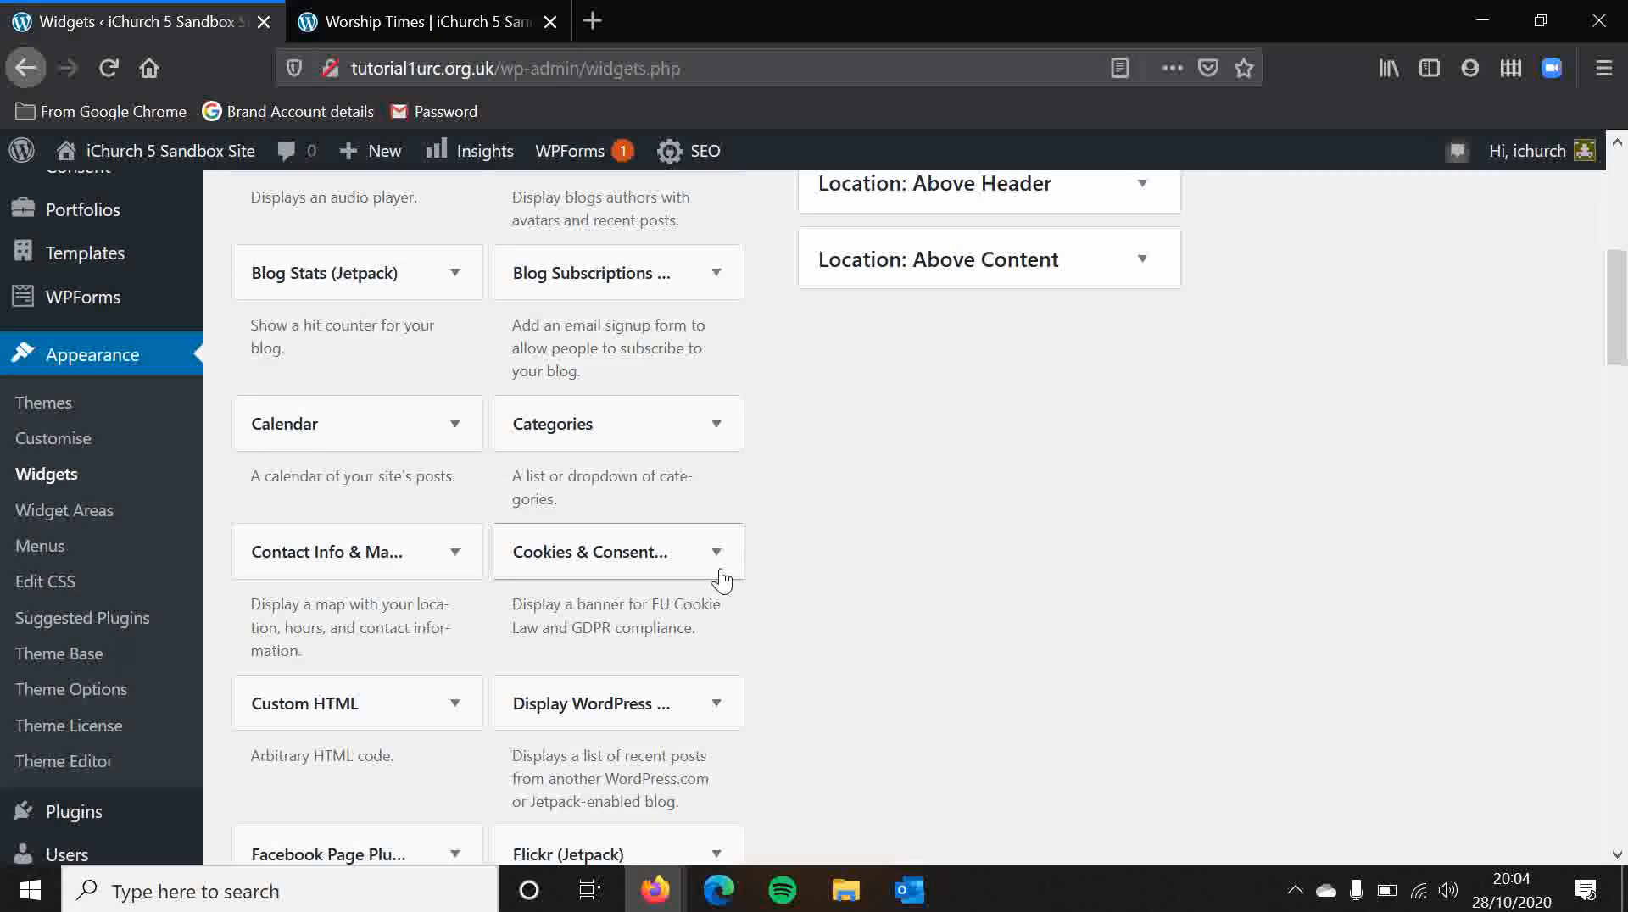
pyautogui.scroll(-3, 490, 649)
pyautogui.scroll(-1, 489, 646)
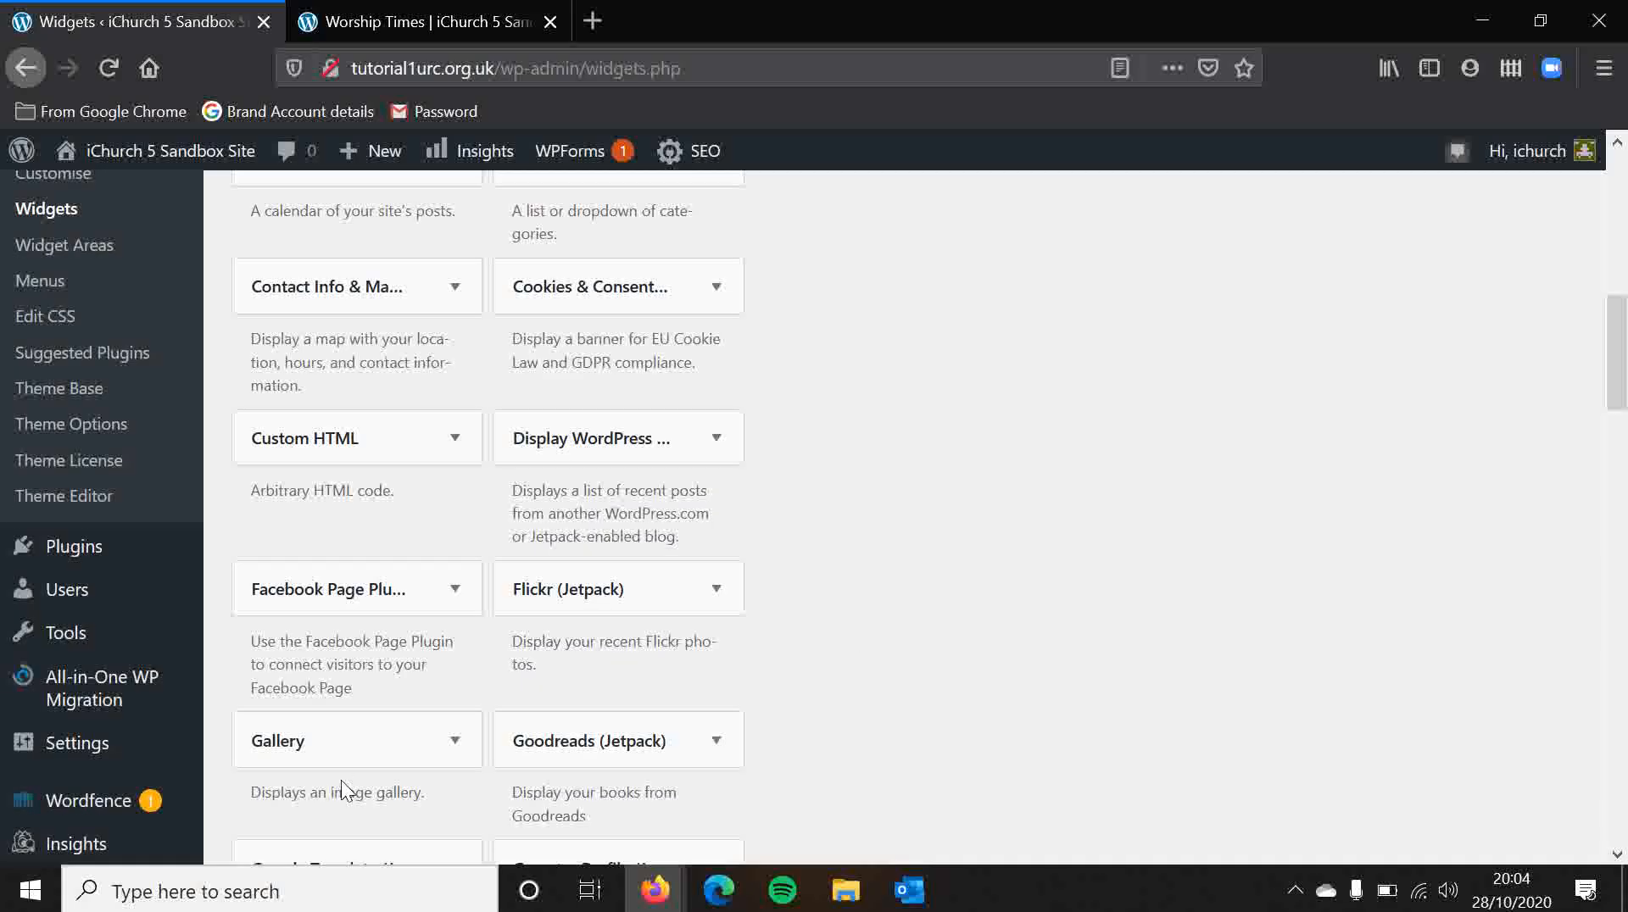
pyautogui.moveTo(344, 742); pyautogui.dragTo(956, 404)
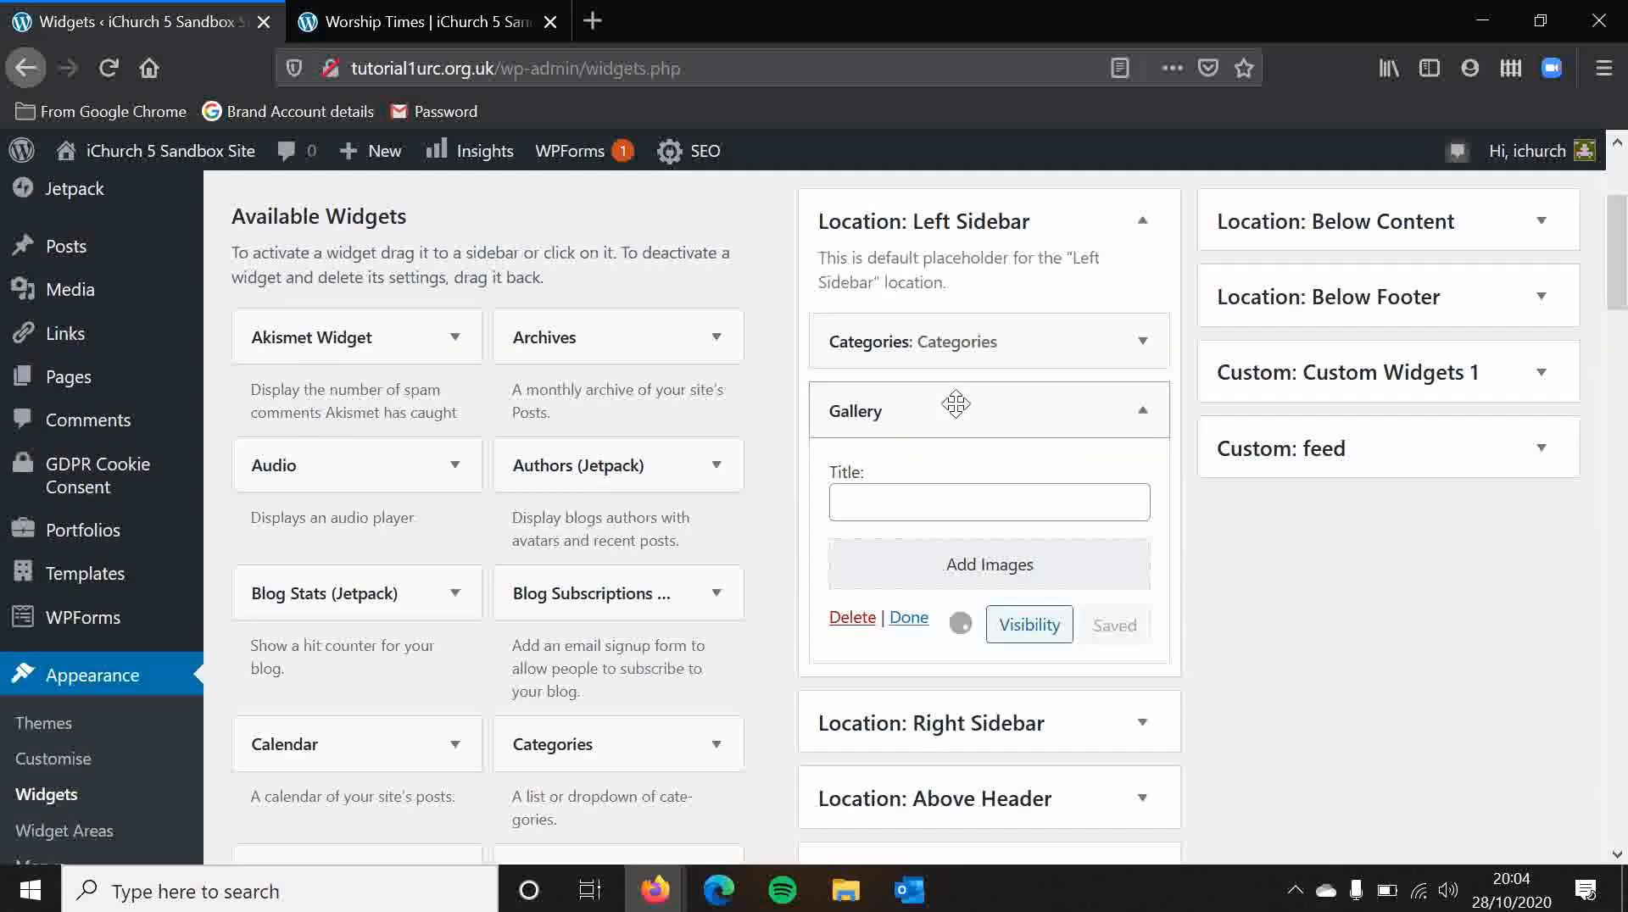
pyautogui.click(964, 569)
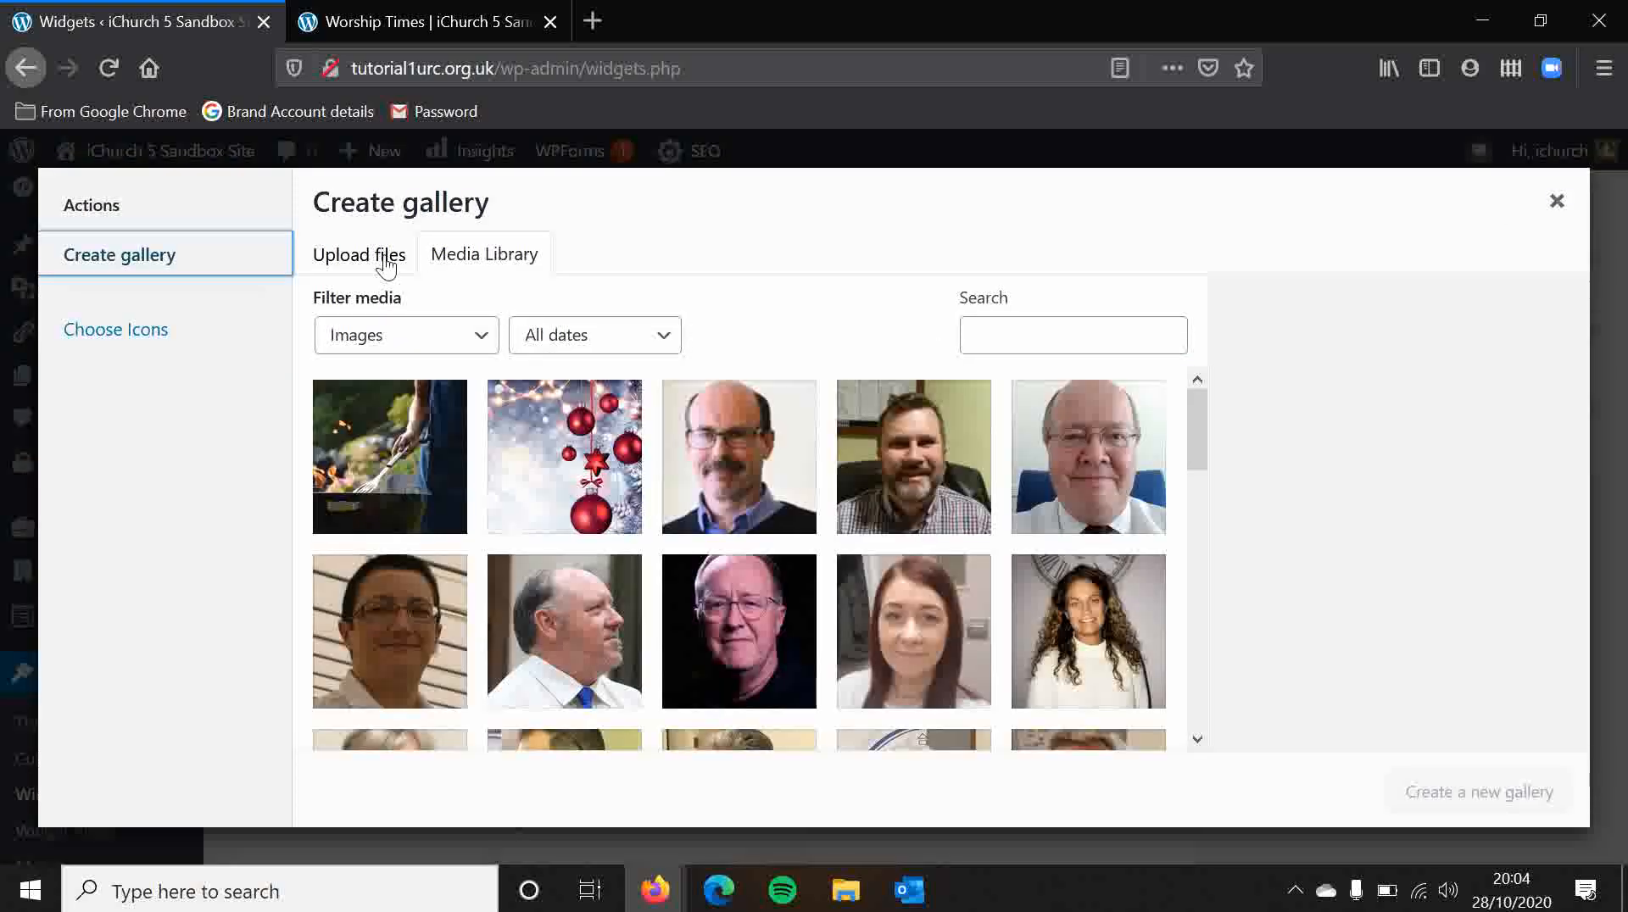
pyautogui.click(1552, 202)
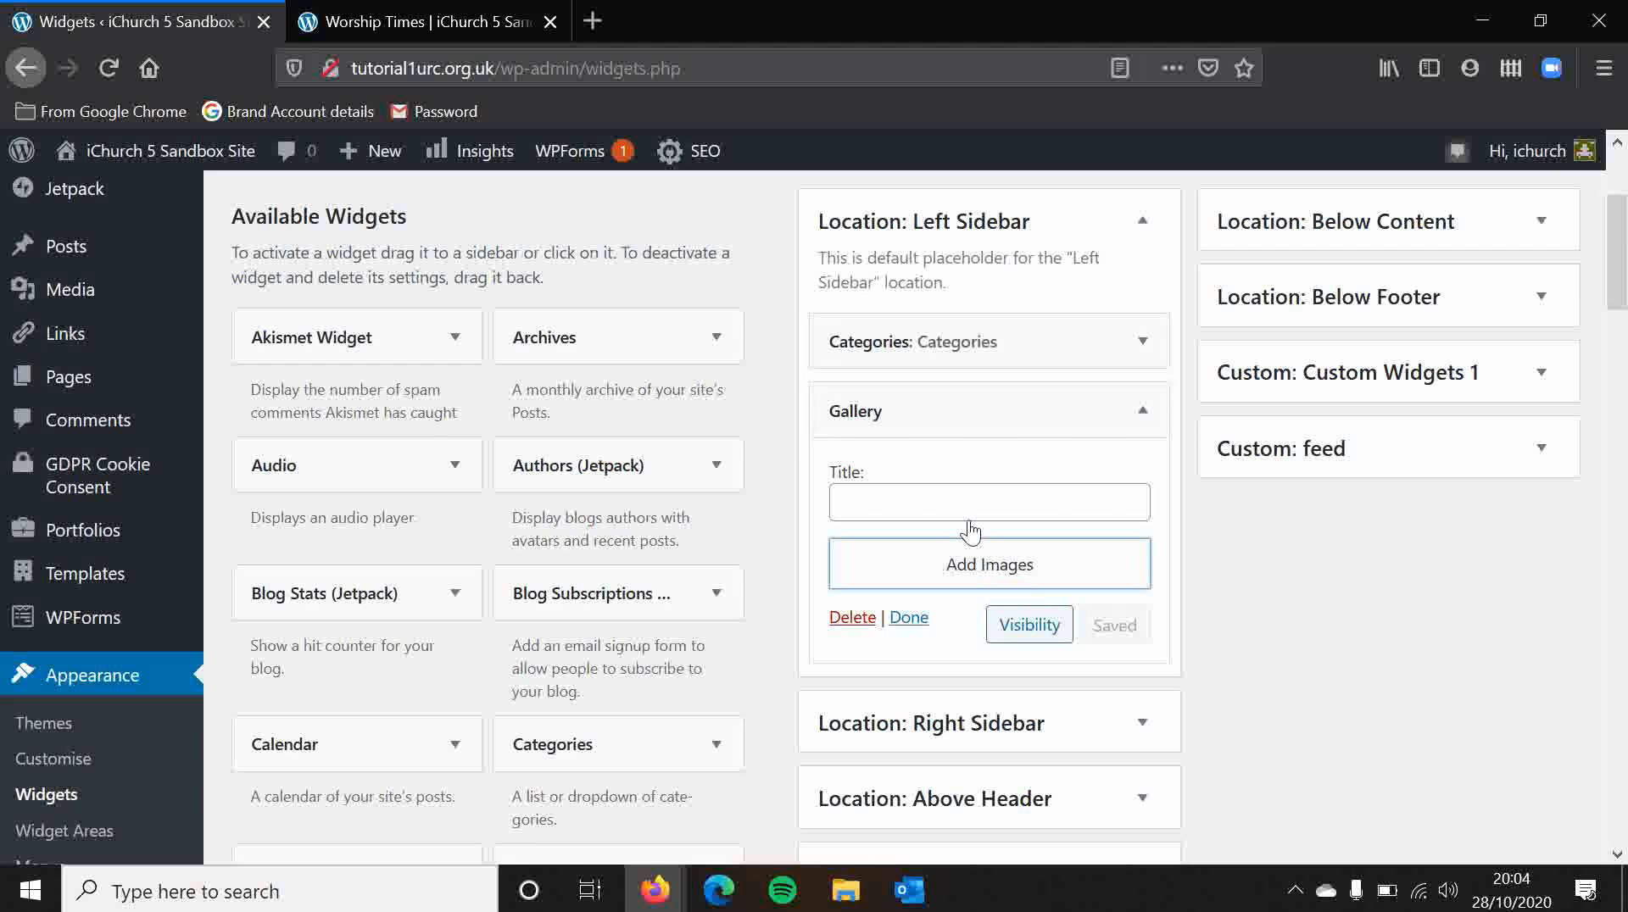
pyautogui.click(915, 496)
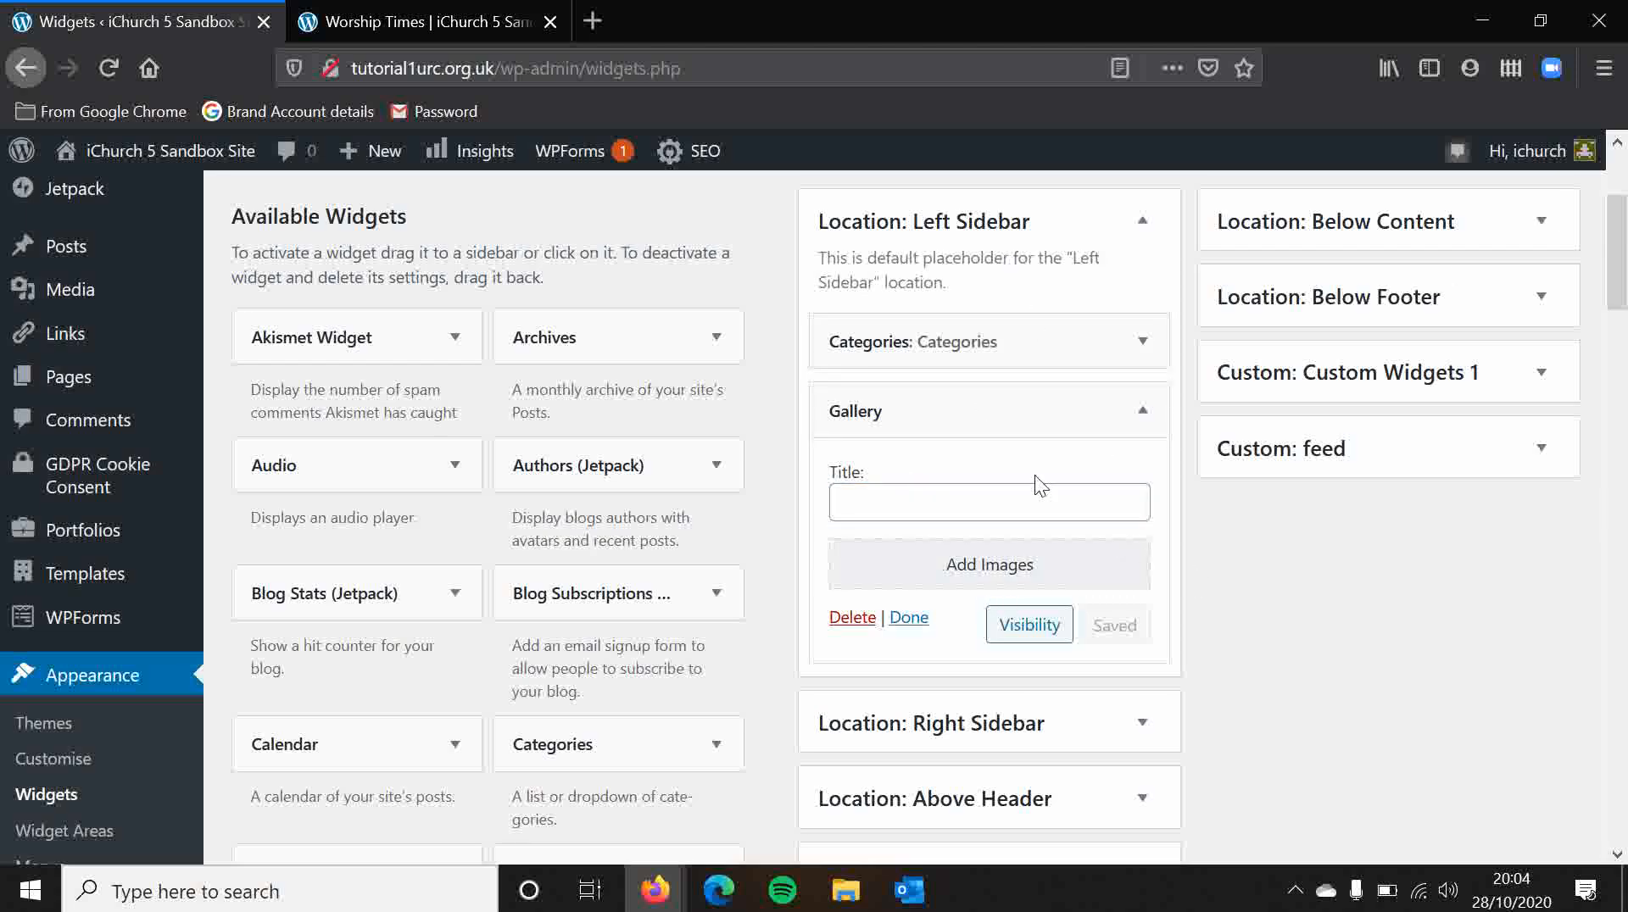
pyautogui.click(905, 618)
pyautogui.click(1142, 410)
# Step: Title the Gallery widget "Title", insert a gallery with the barbecue photo from the Media Library, and save the widget
pyautogui.click(1008, 497)
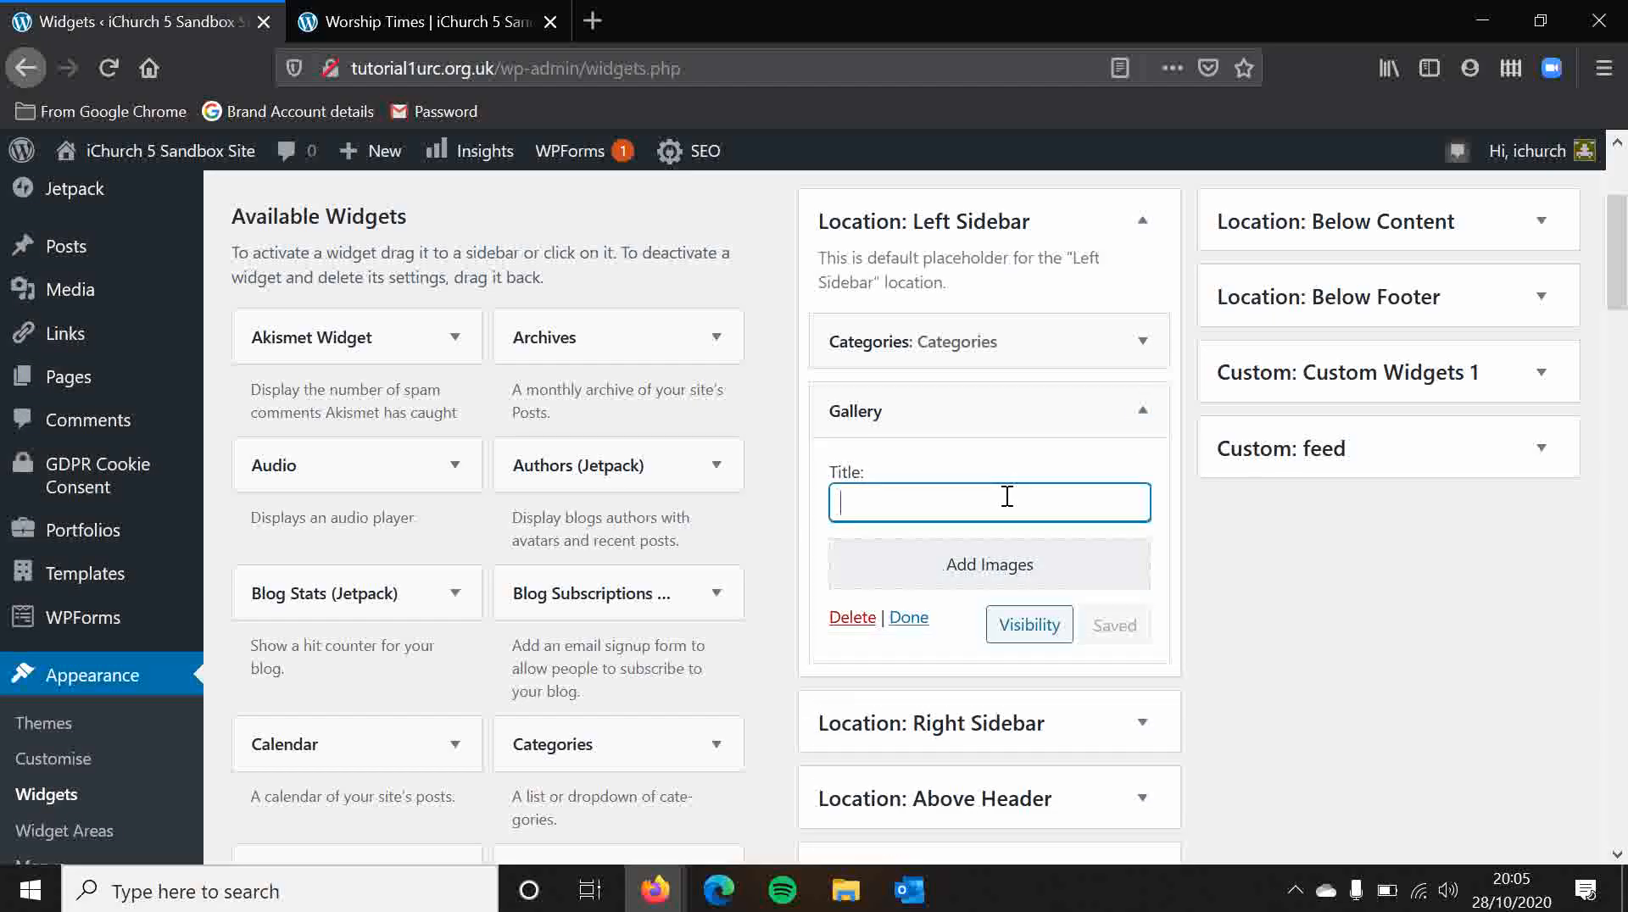
pyautogui.write('Title')
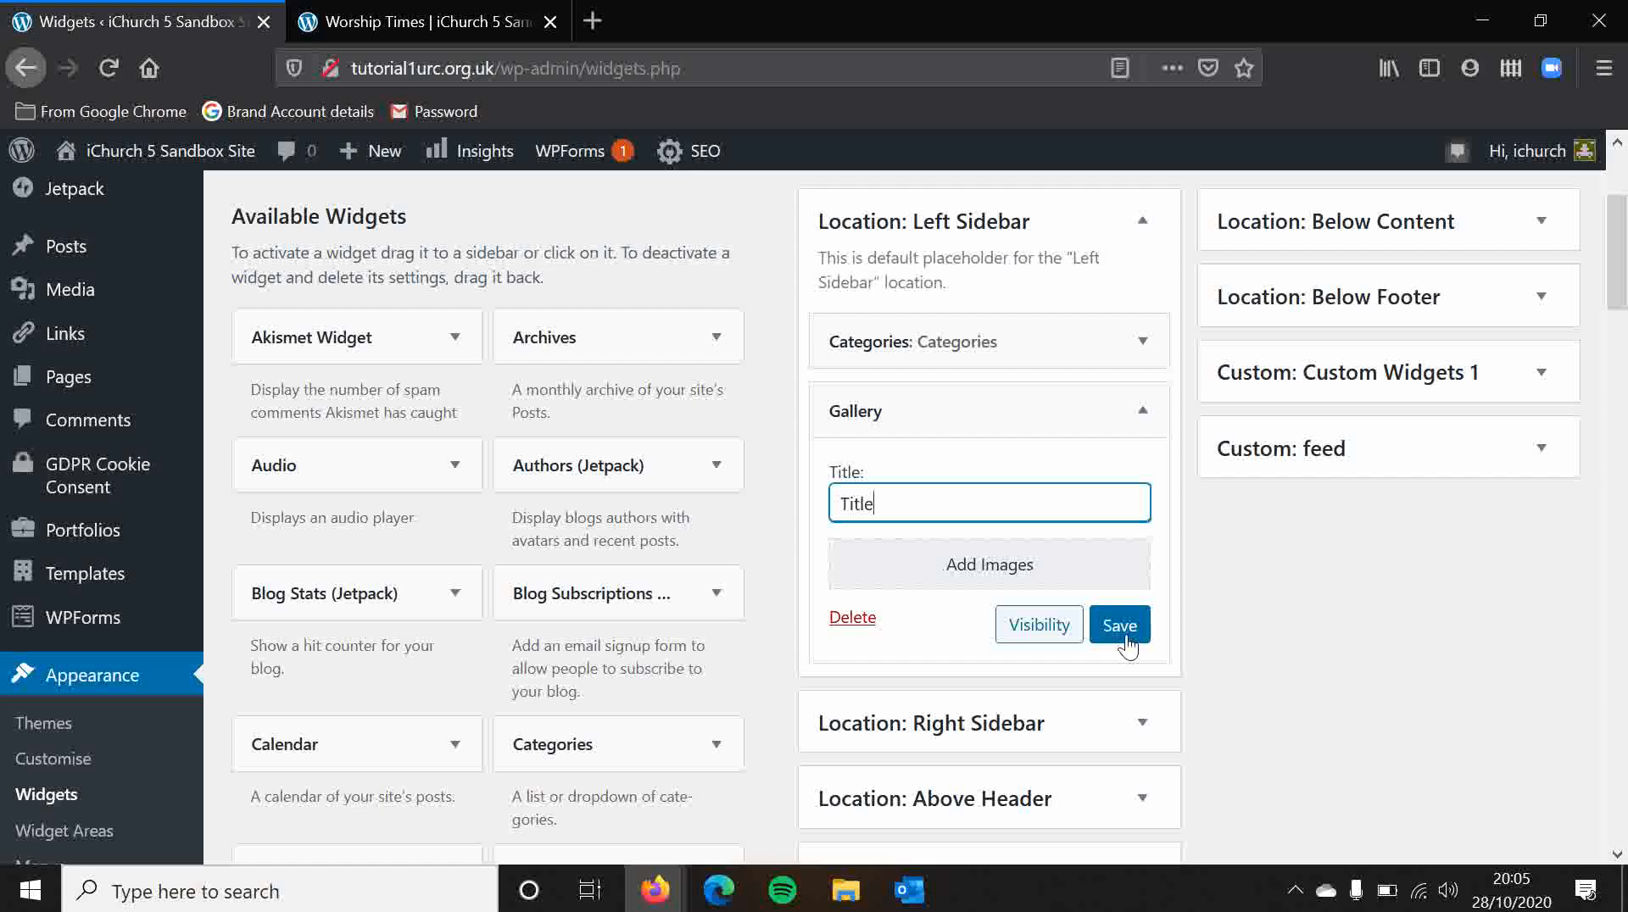
pyautogui.click(1047, 568)
pyautogui.click(407, 454)
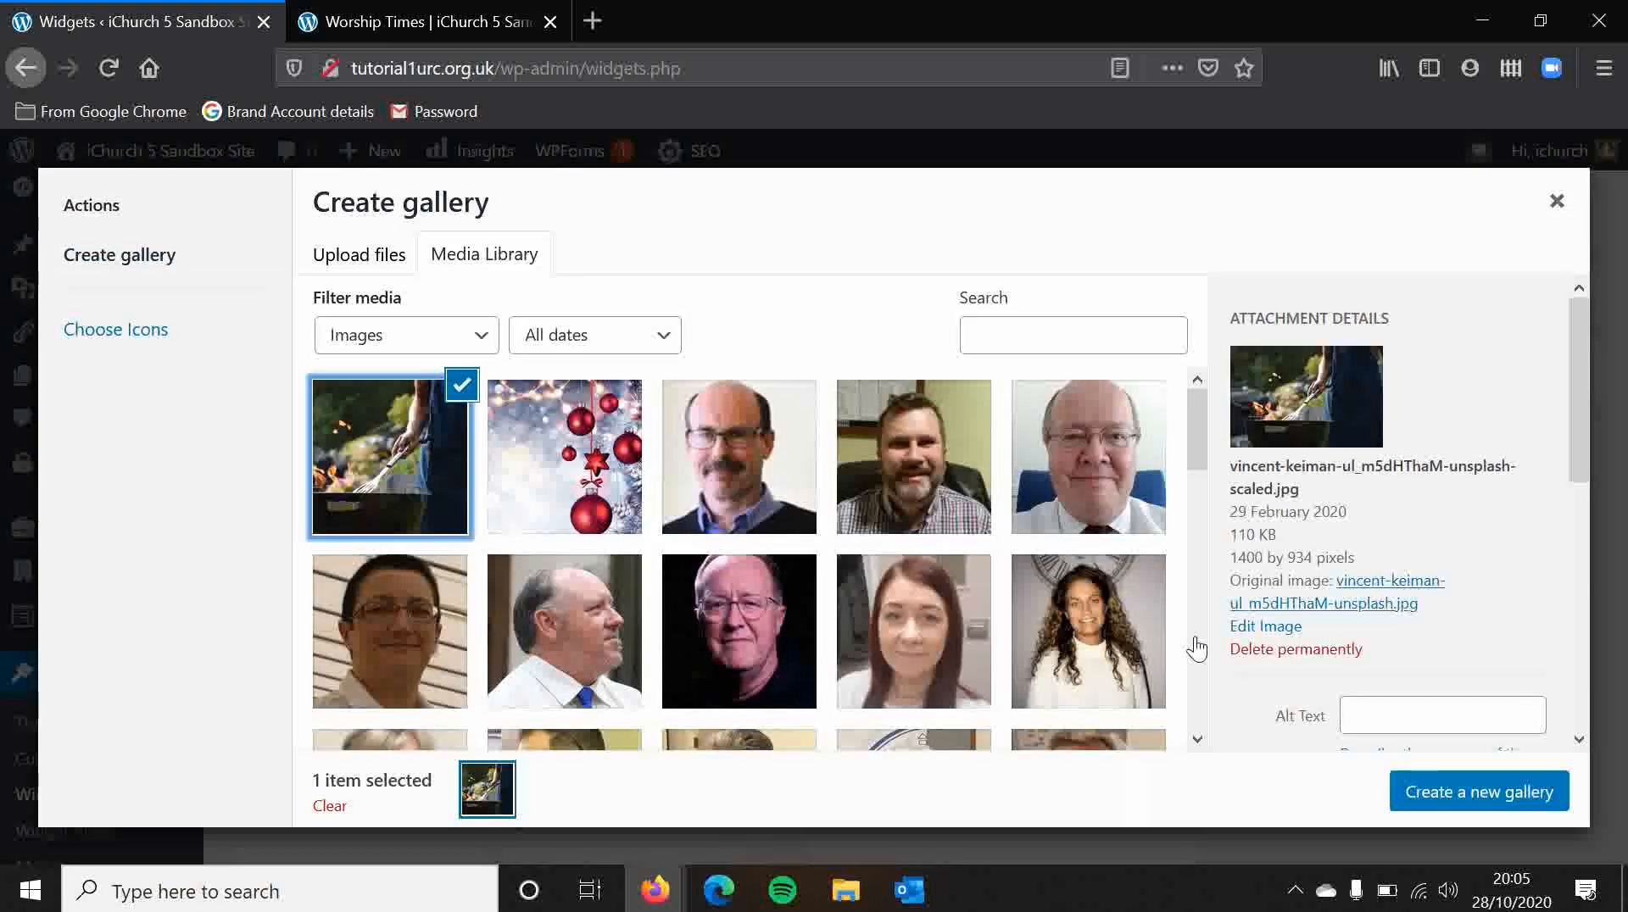
pyautogui.click(1420, 792)
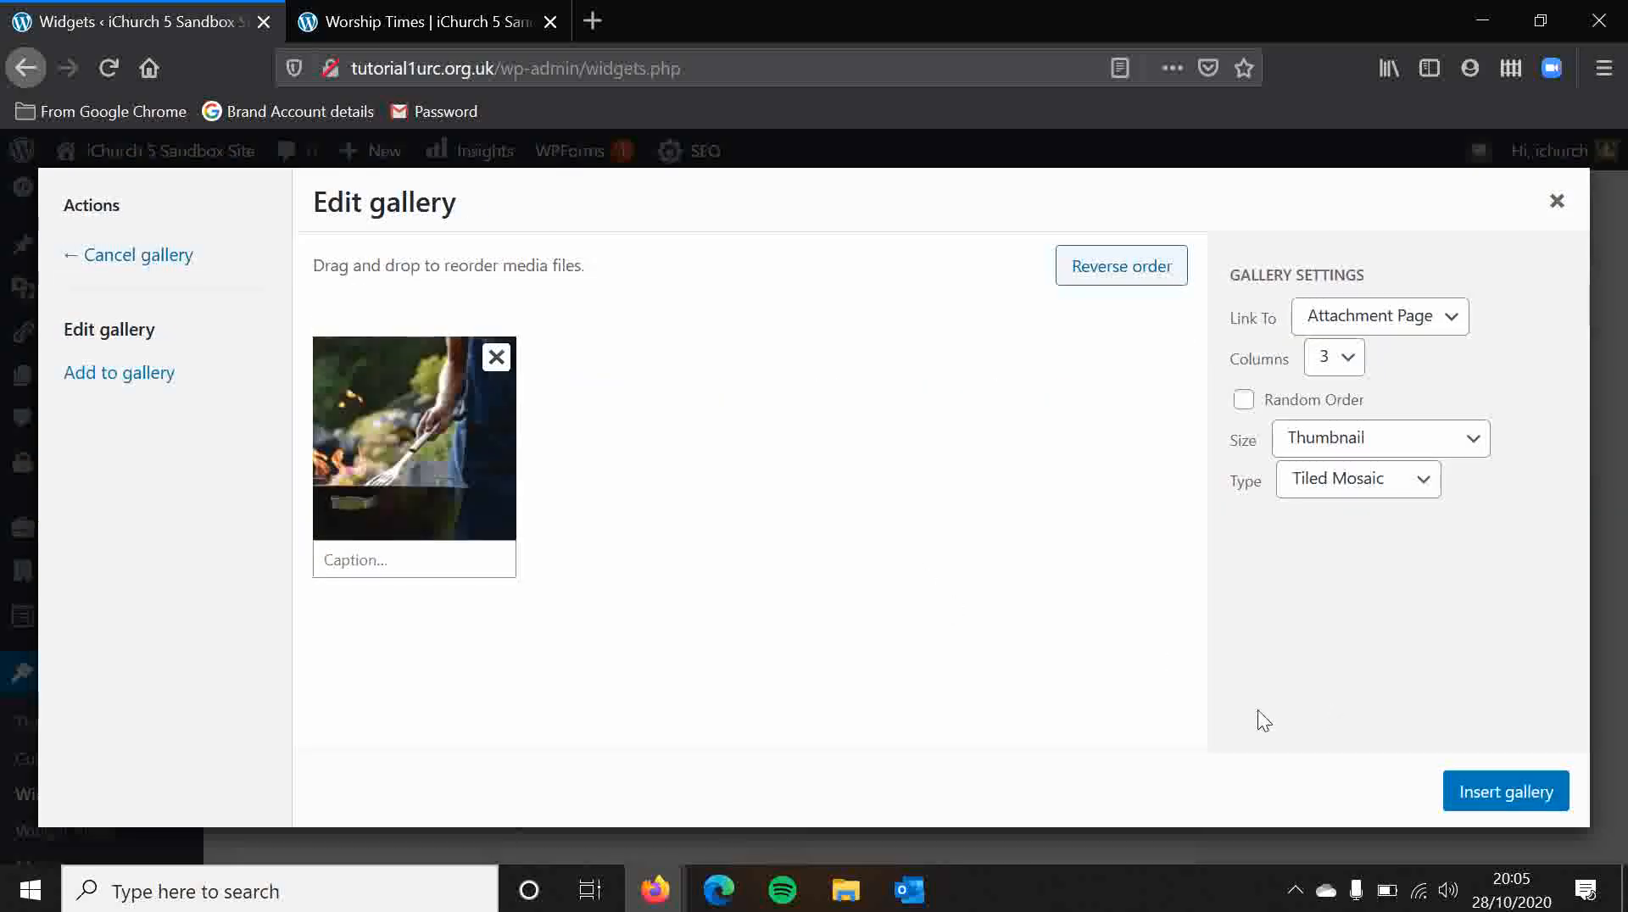
pyautogui.click(1496, 797)
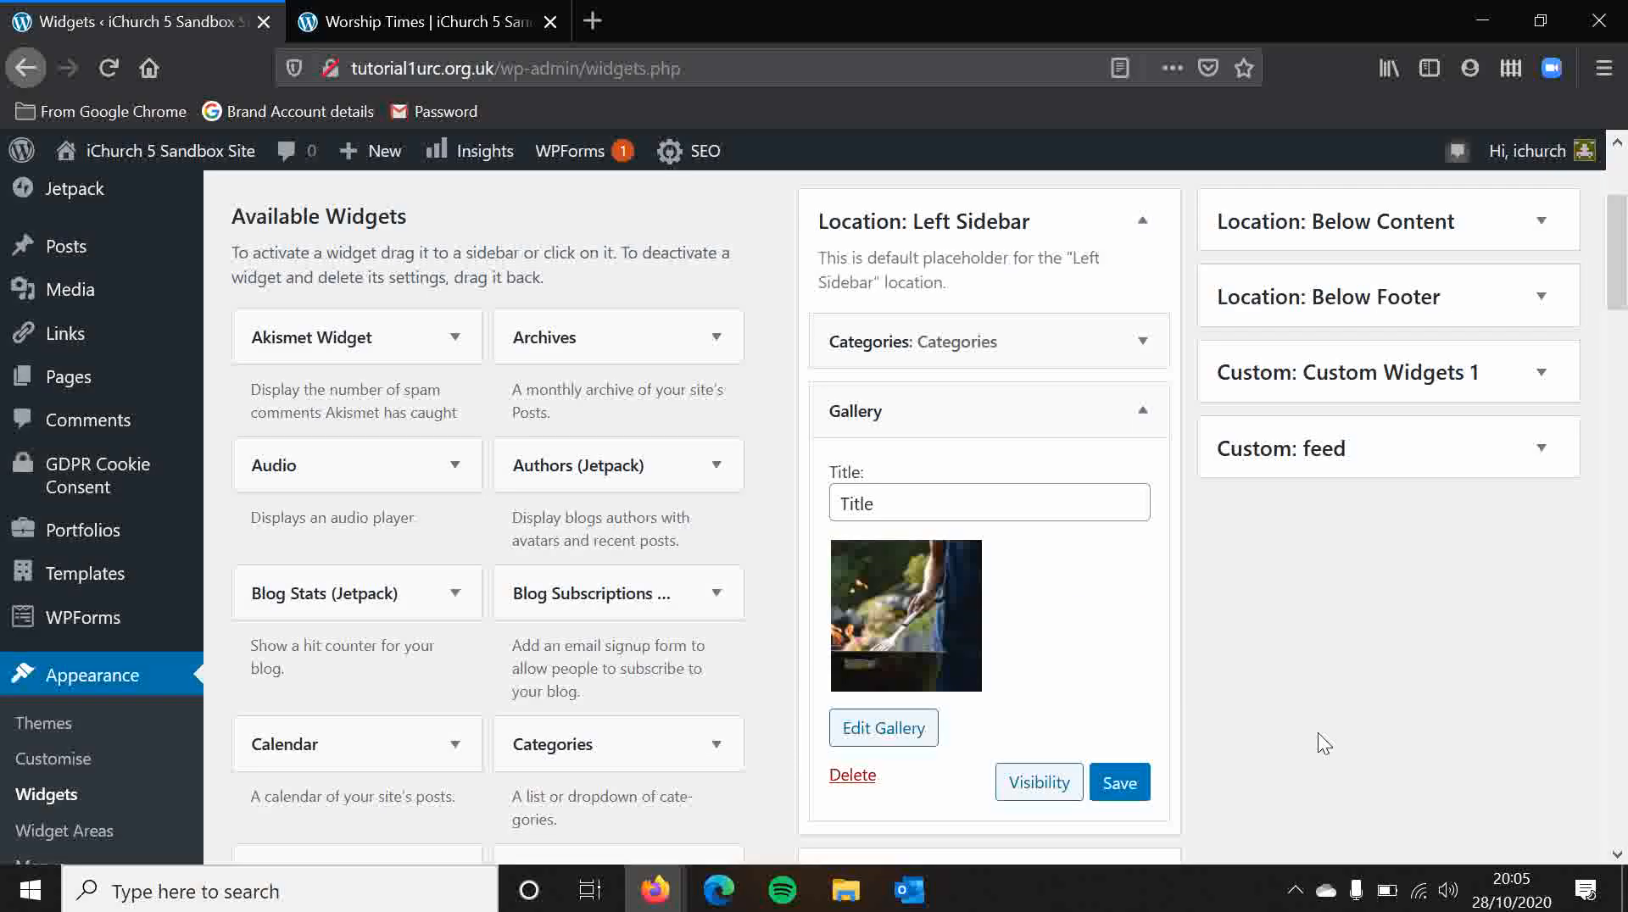
pyautogui.click(1136, 782)
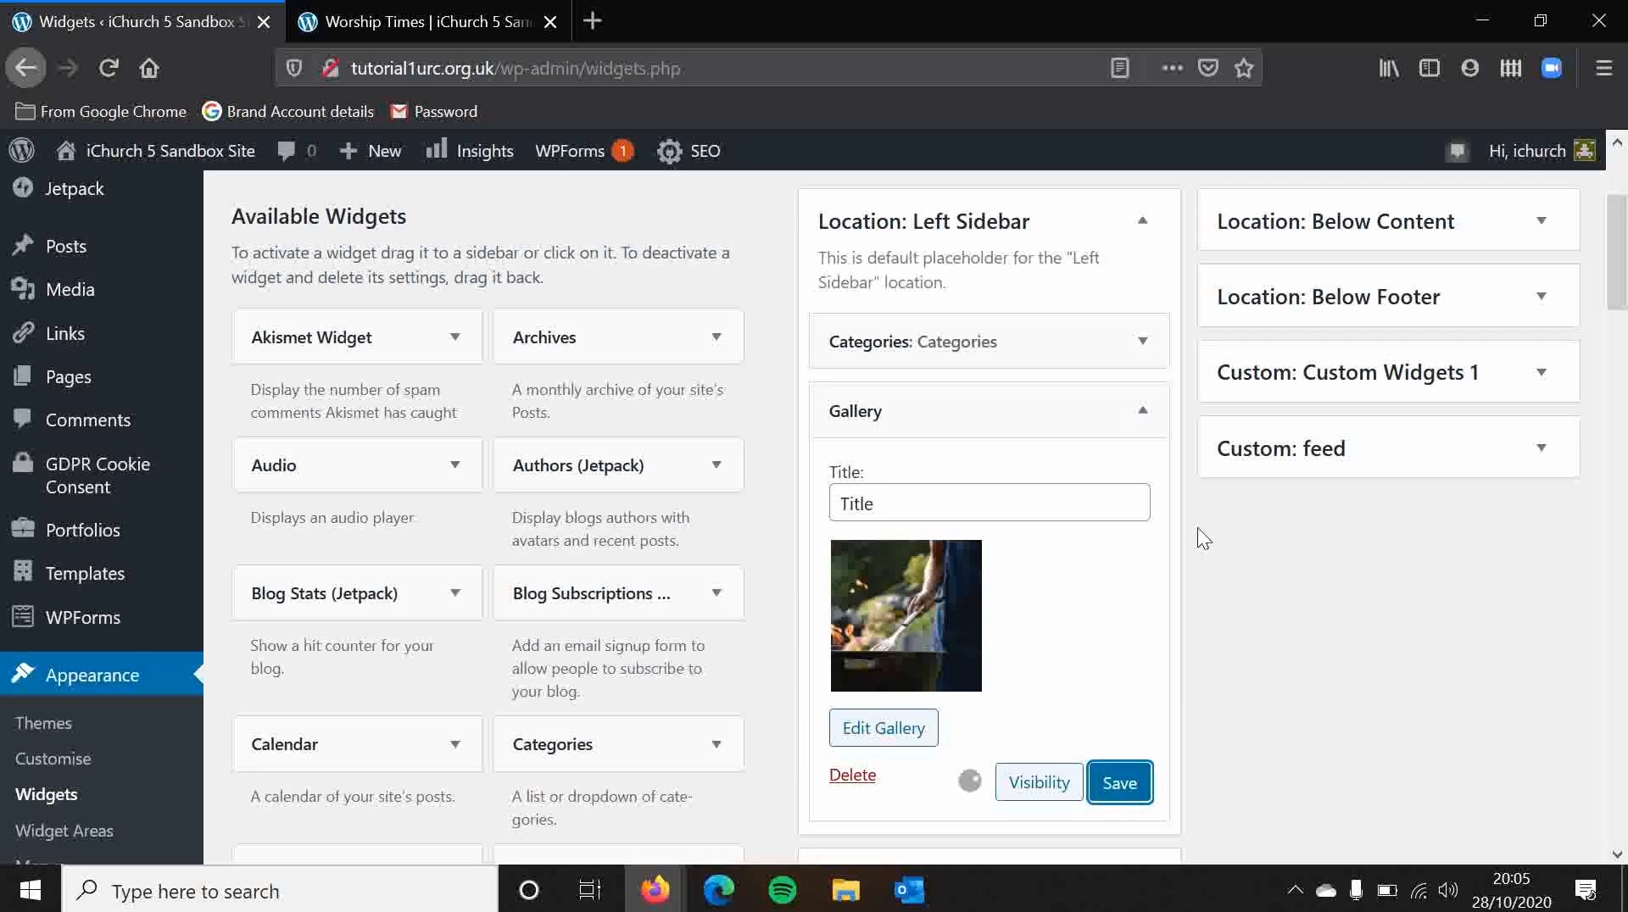
# Step: Reload the live Worship Times page to check the gallery in its left sidebar
pyautogui.click(424, 21)
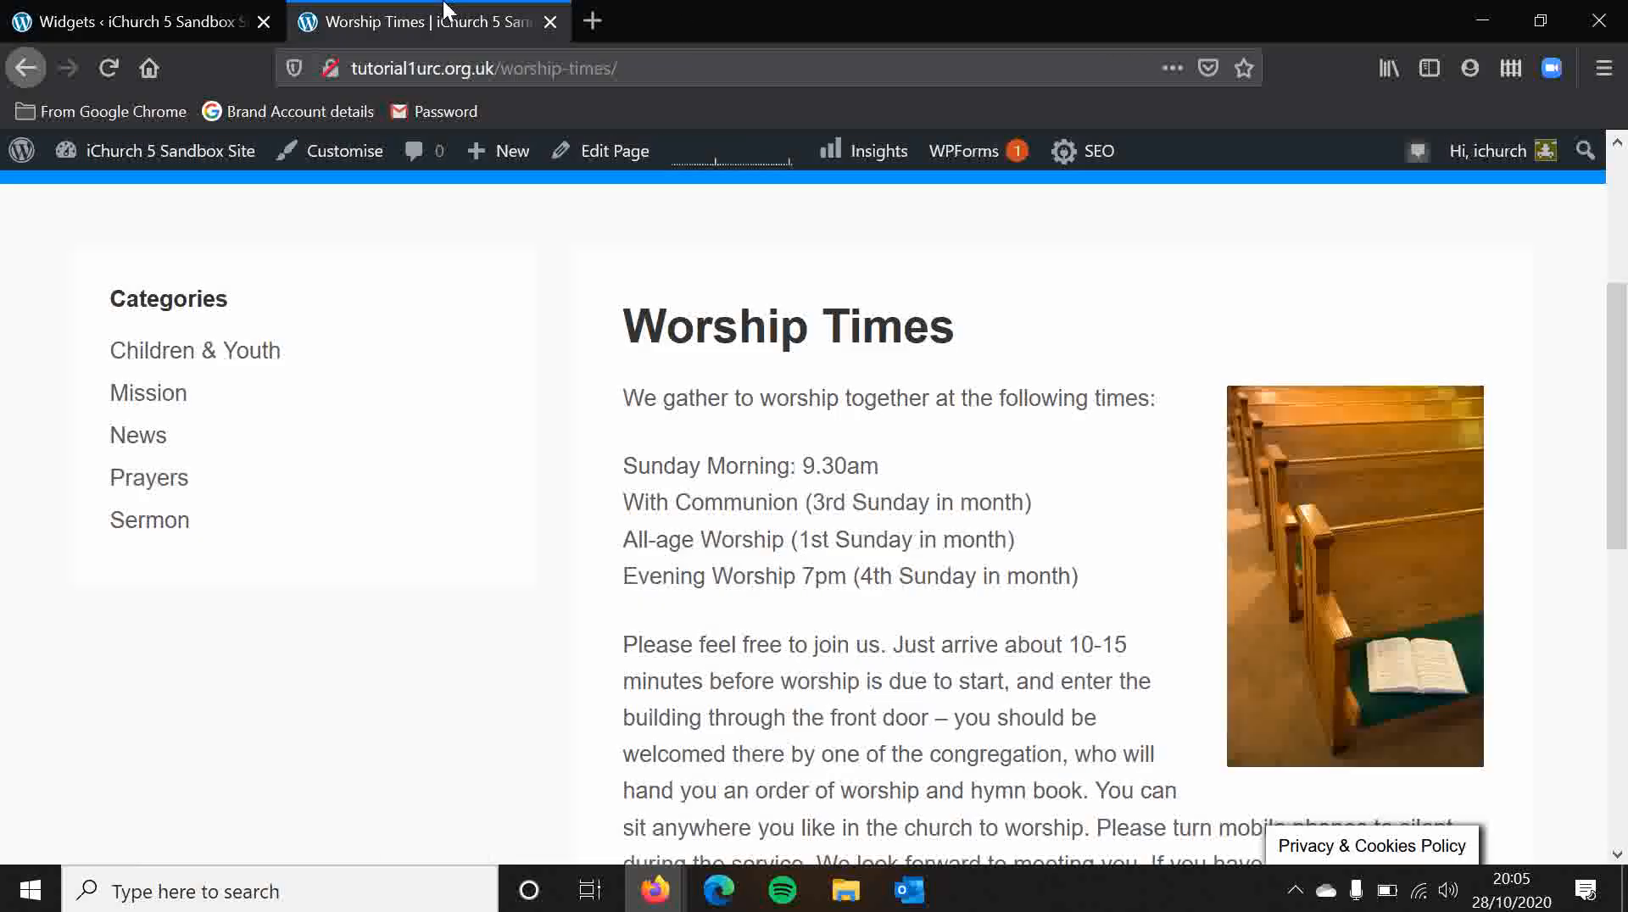
pyautogui.click(105, 65)
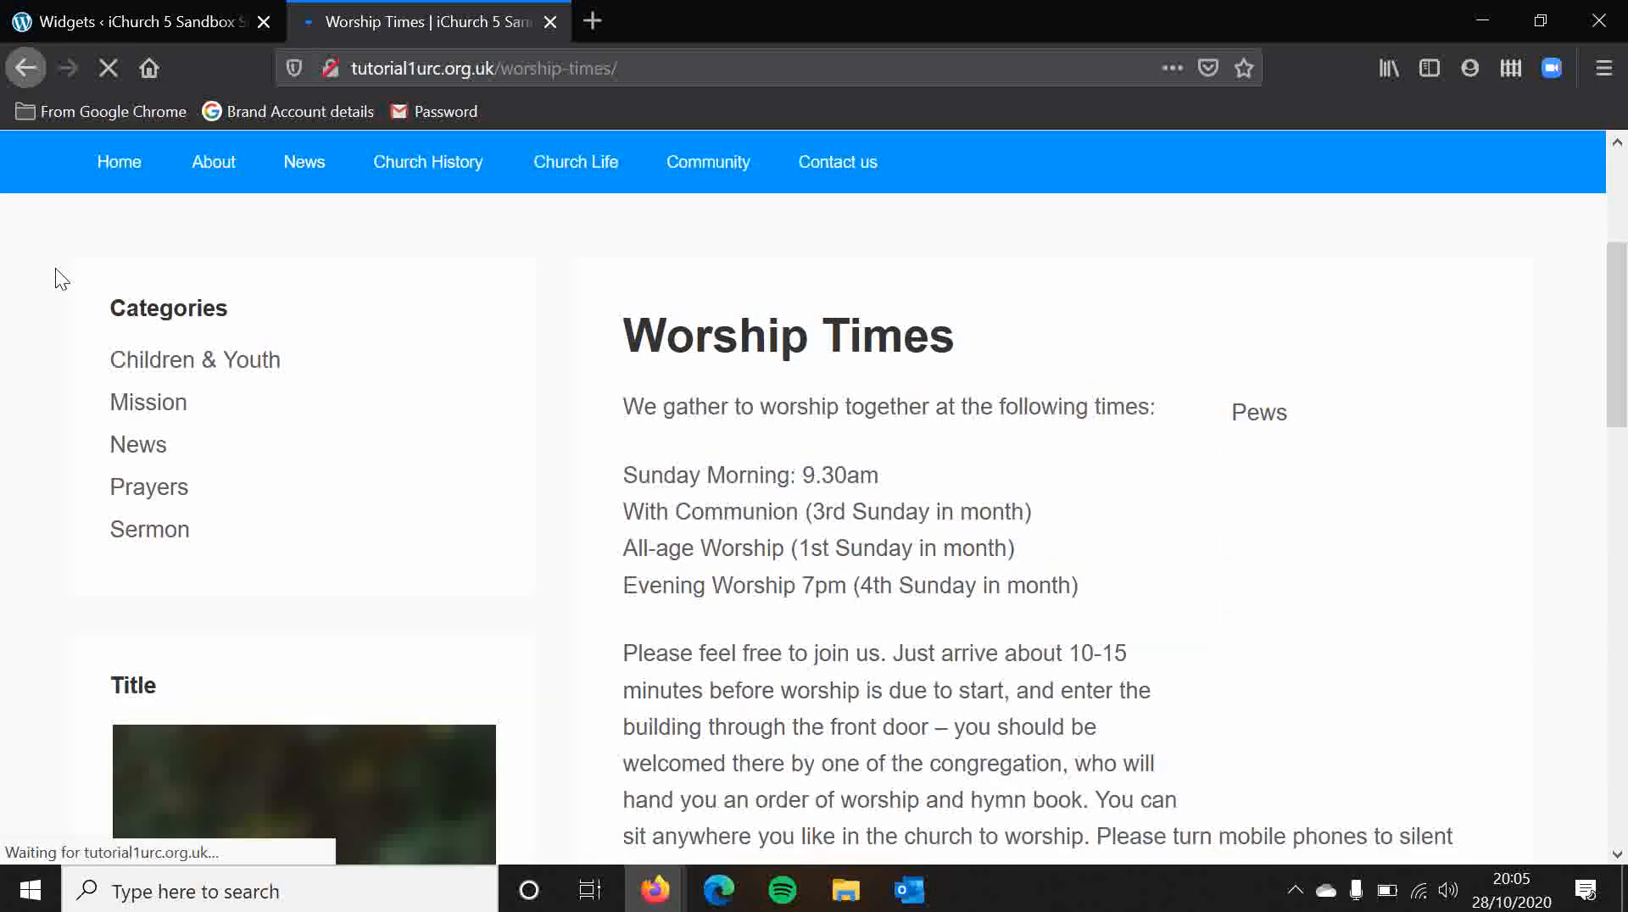
# Step: Return to the Widgets page, delete the Gallery widget from the Left Sidebar location, and expand the Categories widget there
pyautogui.scroll(-5, 88, 379)
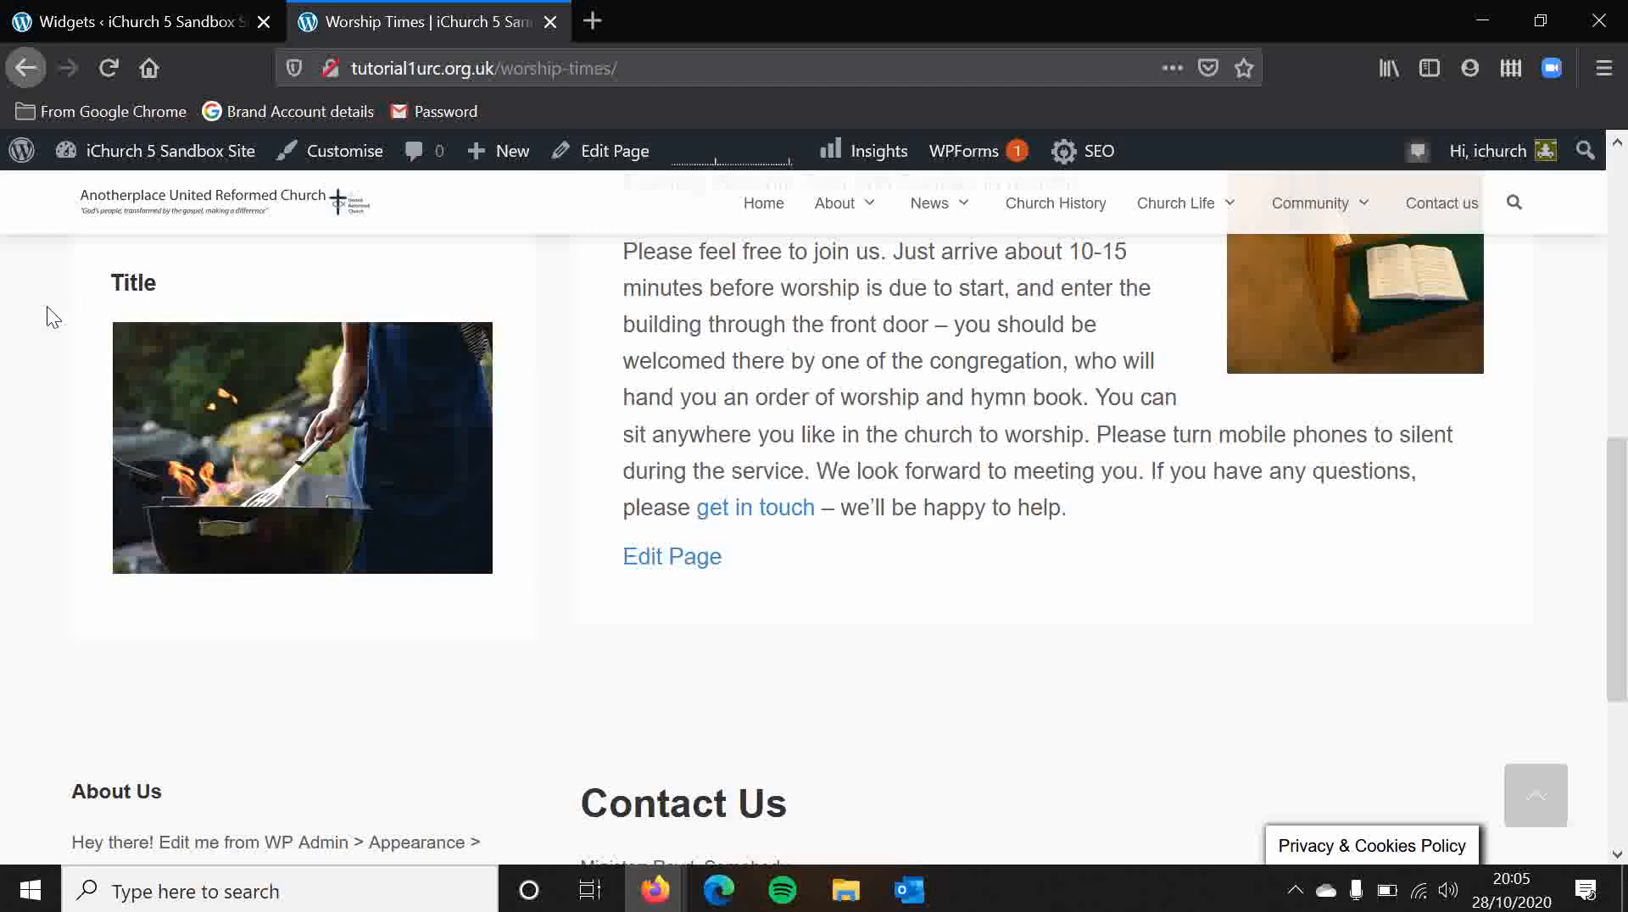
pyautogui.click(64, 3)
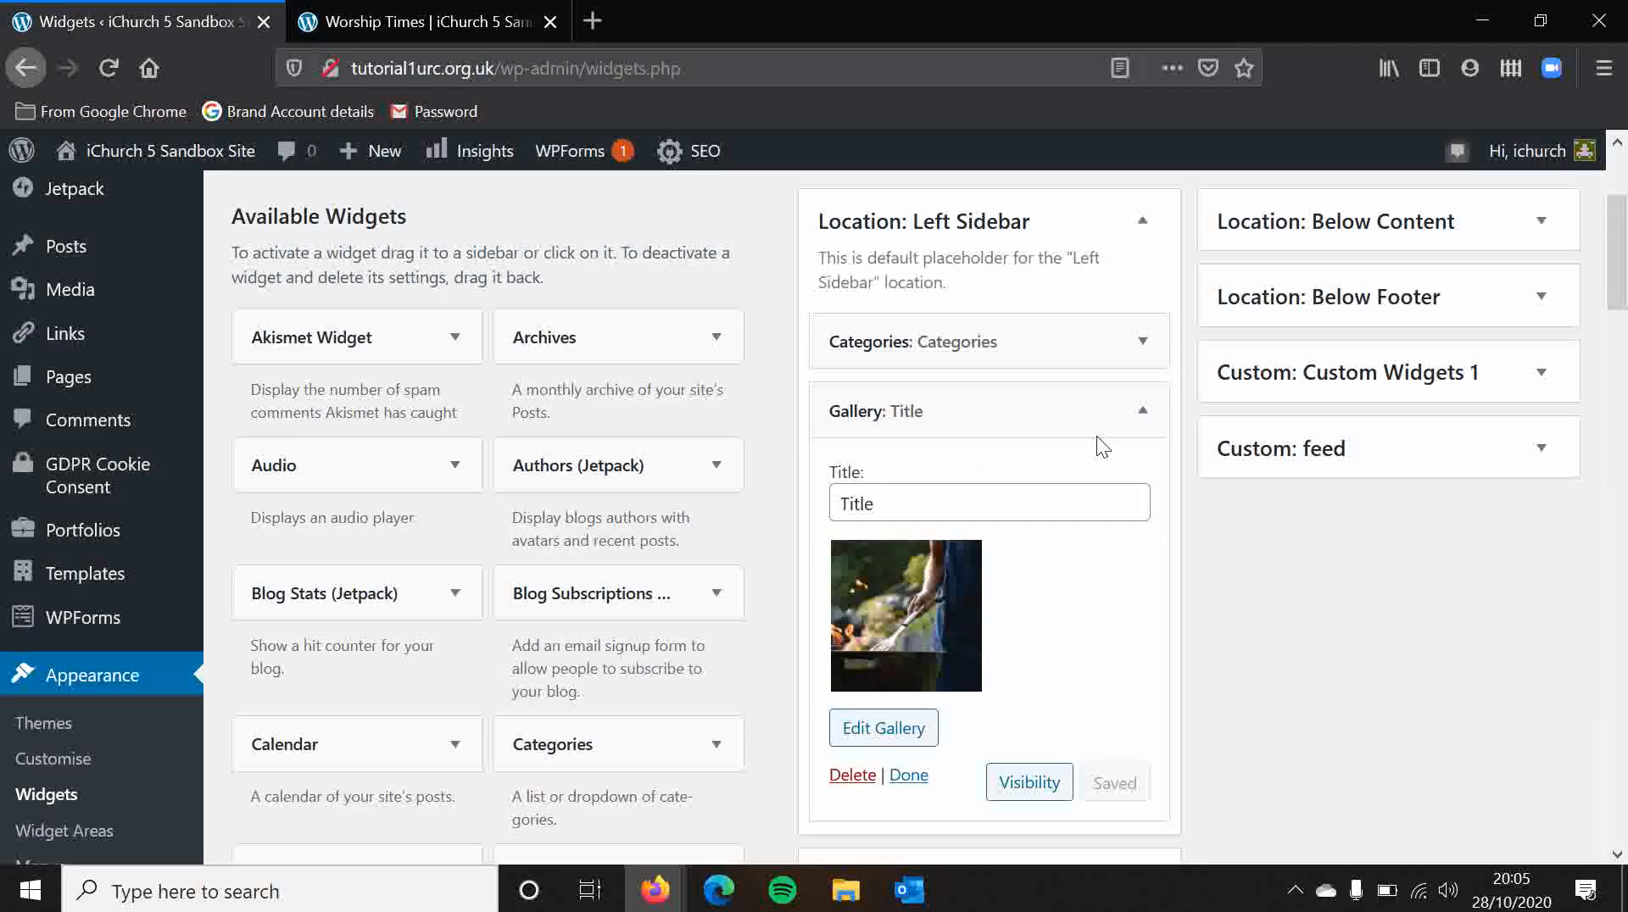
pyautogui.click(852, 777)
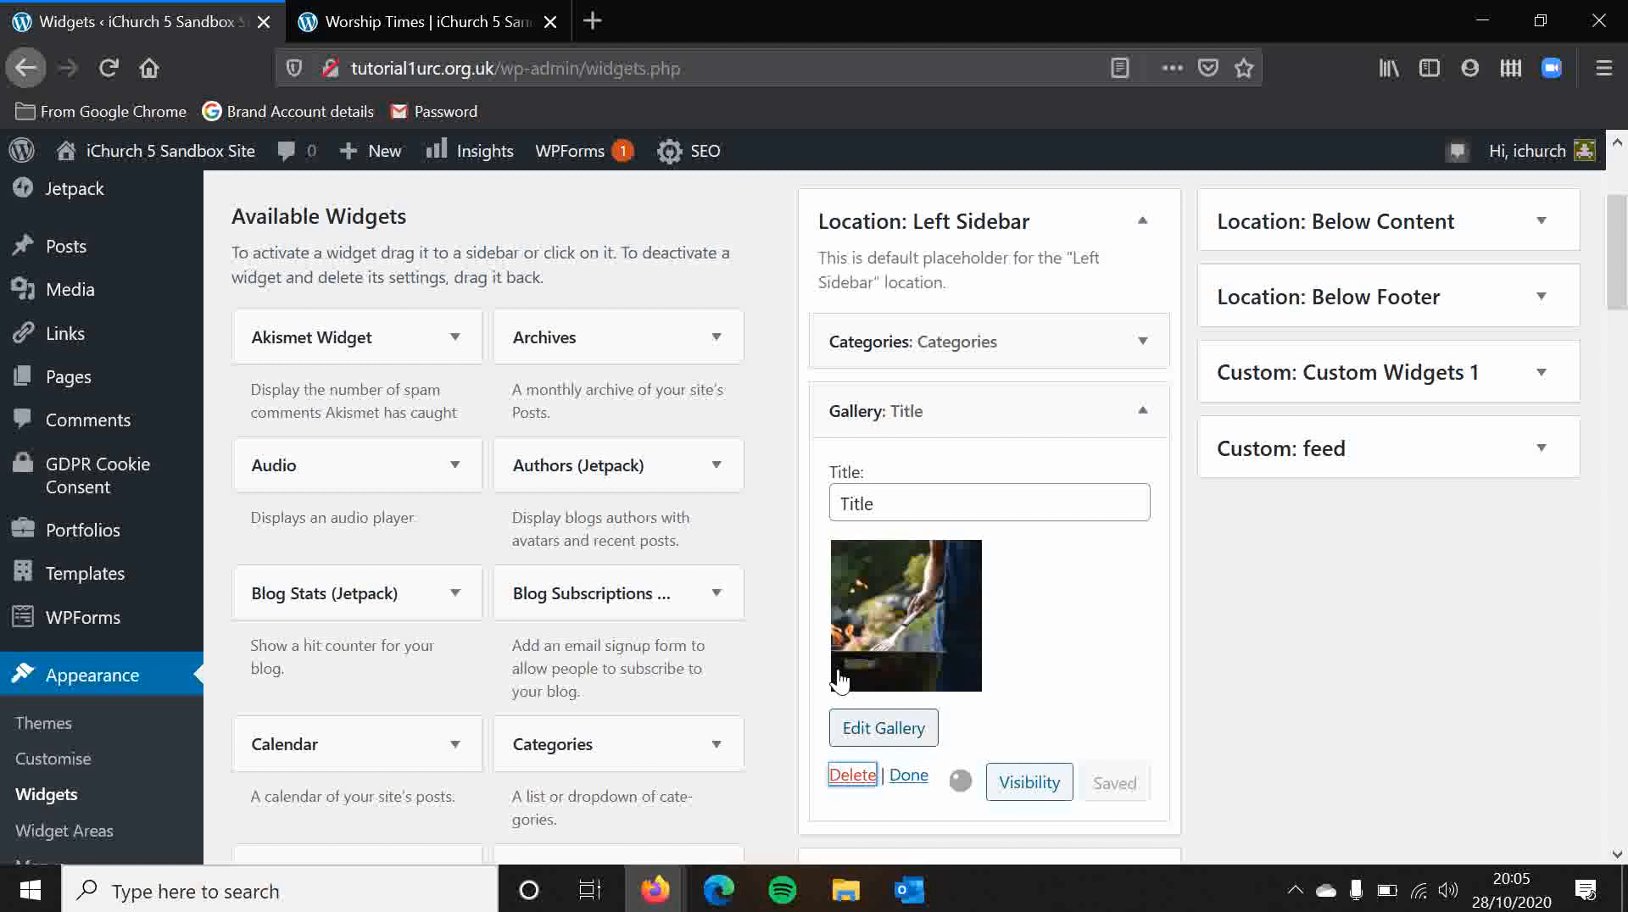
pyautogui.click(1142, 341)
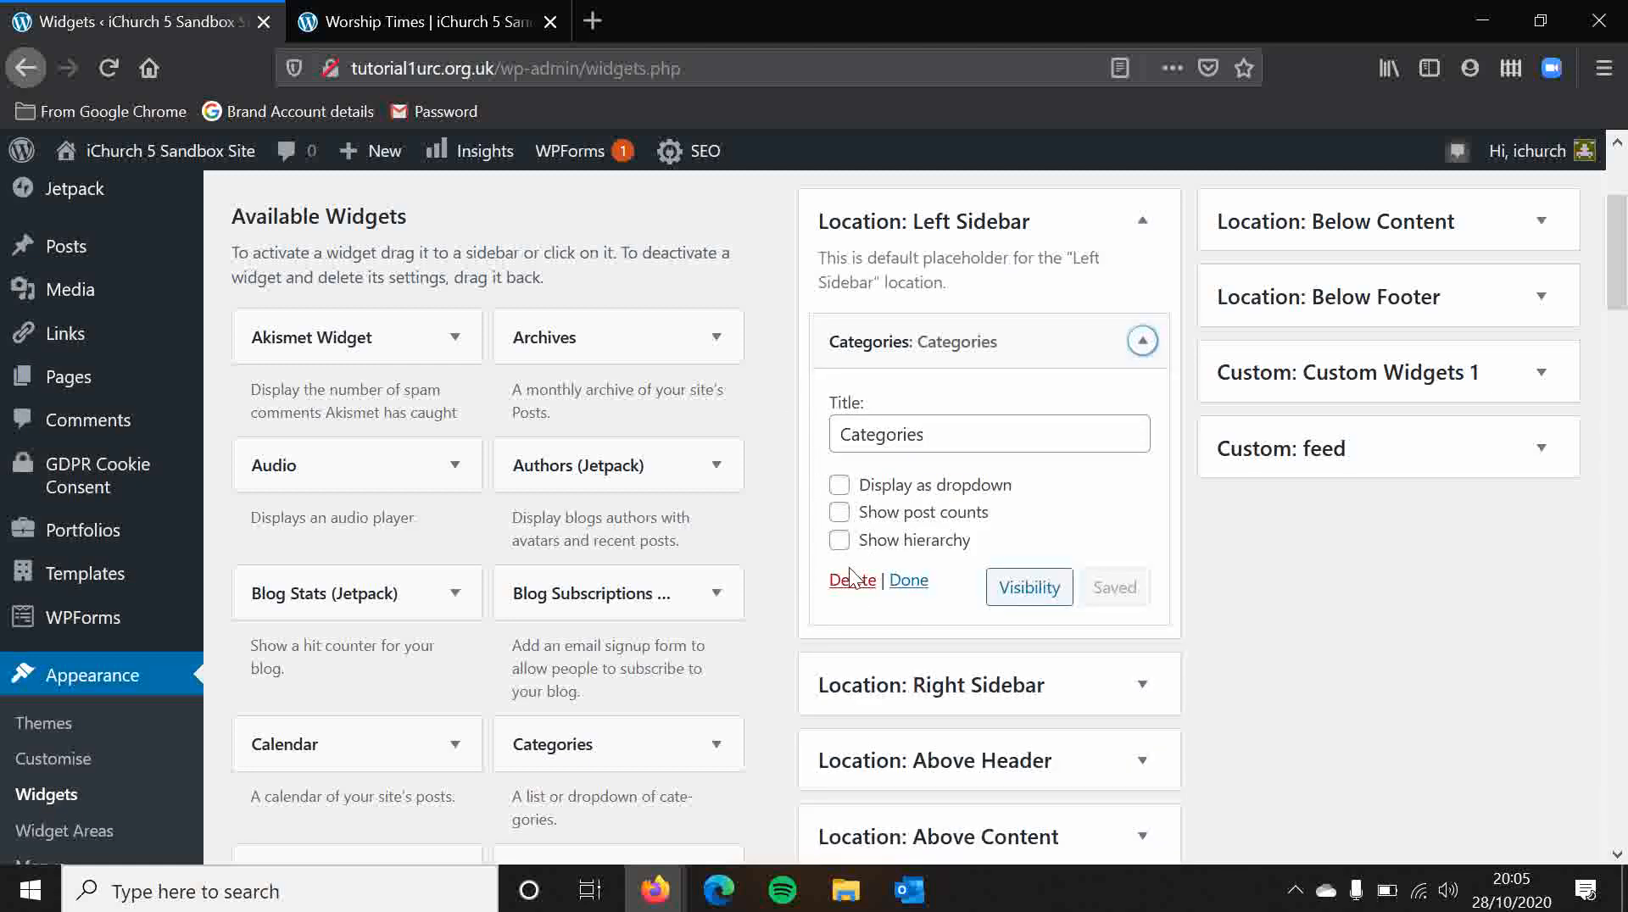
# Step: Open the live Baptisms, Weddings and Funerals page under About and examine its left sidebar
pyautogui.click(394, 11)
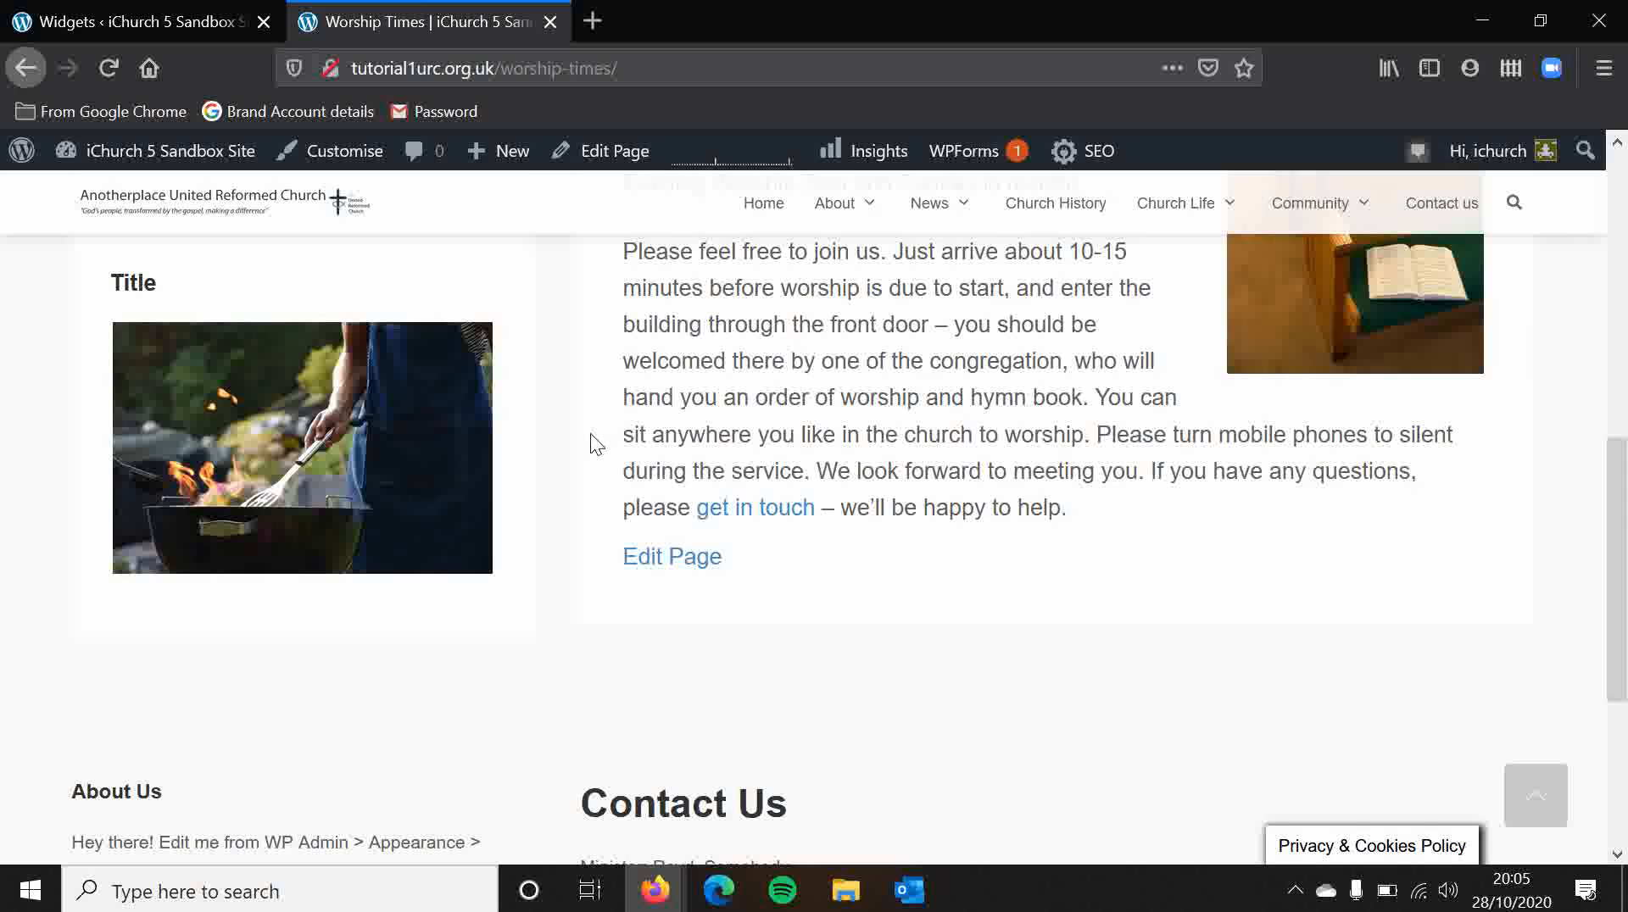
pyautogui.scroll(8, 590, 434)
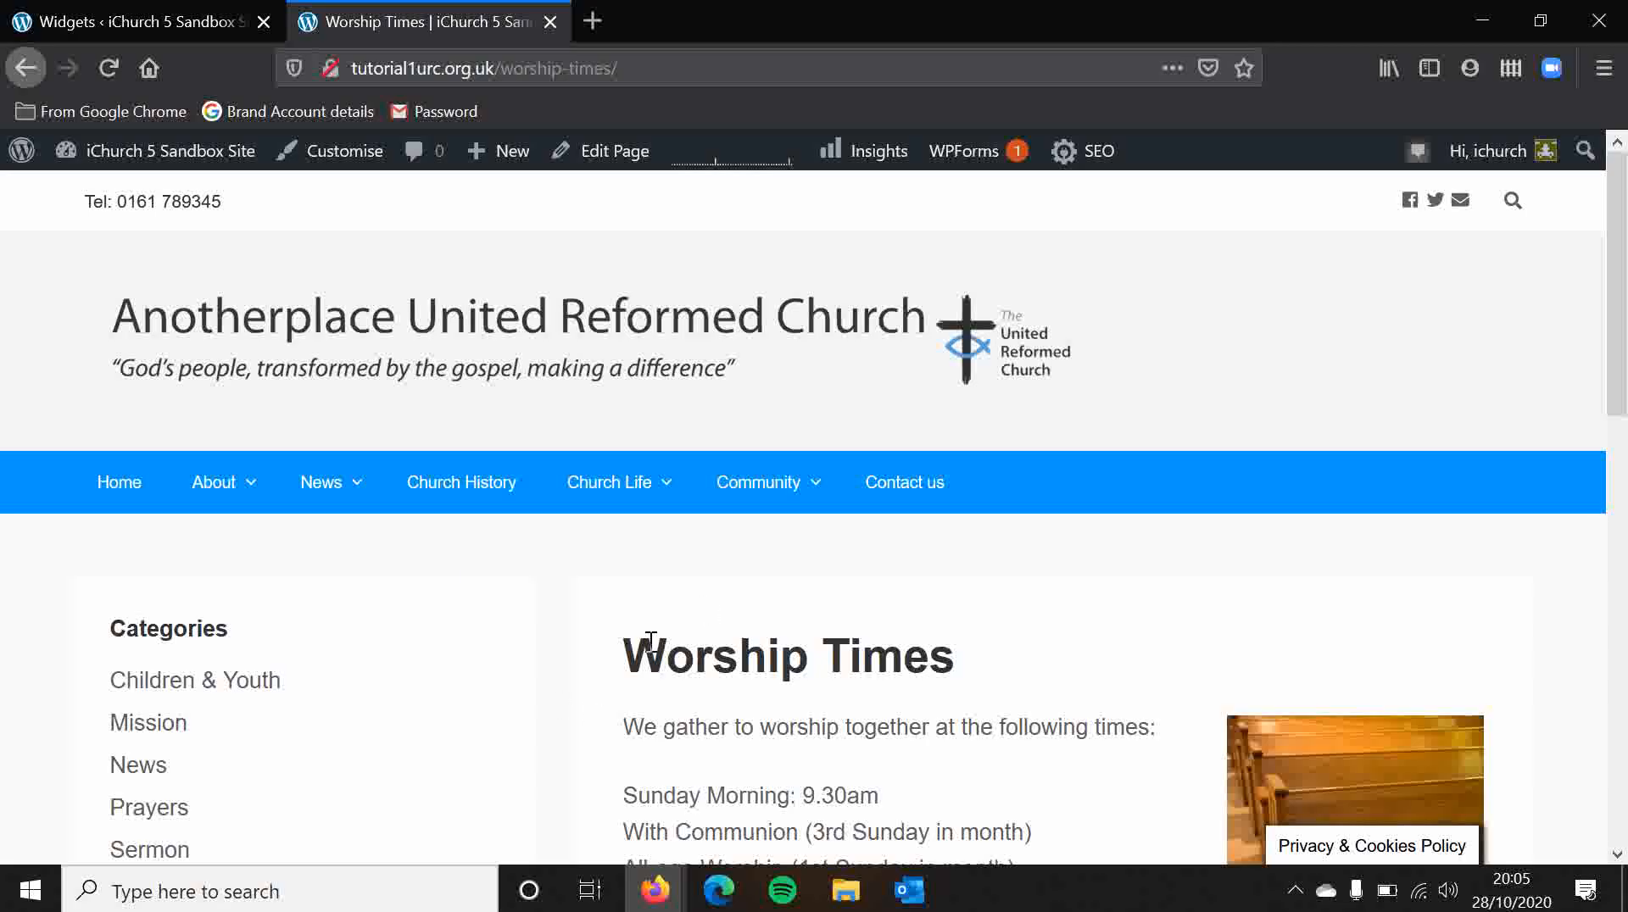
pyautogui.moveTo(255, 499)
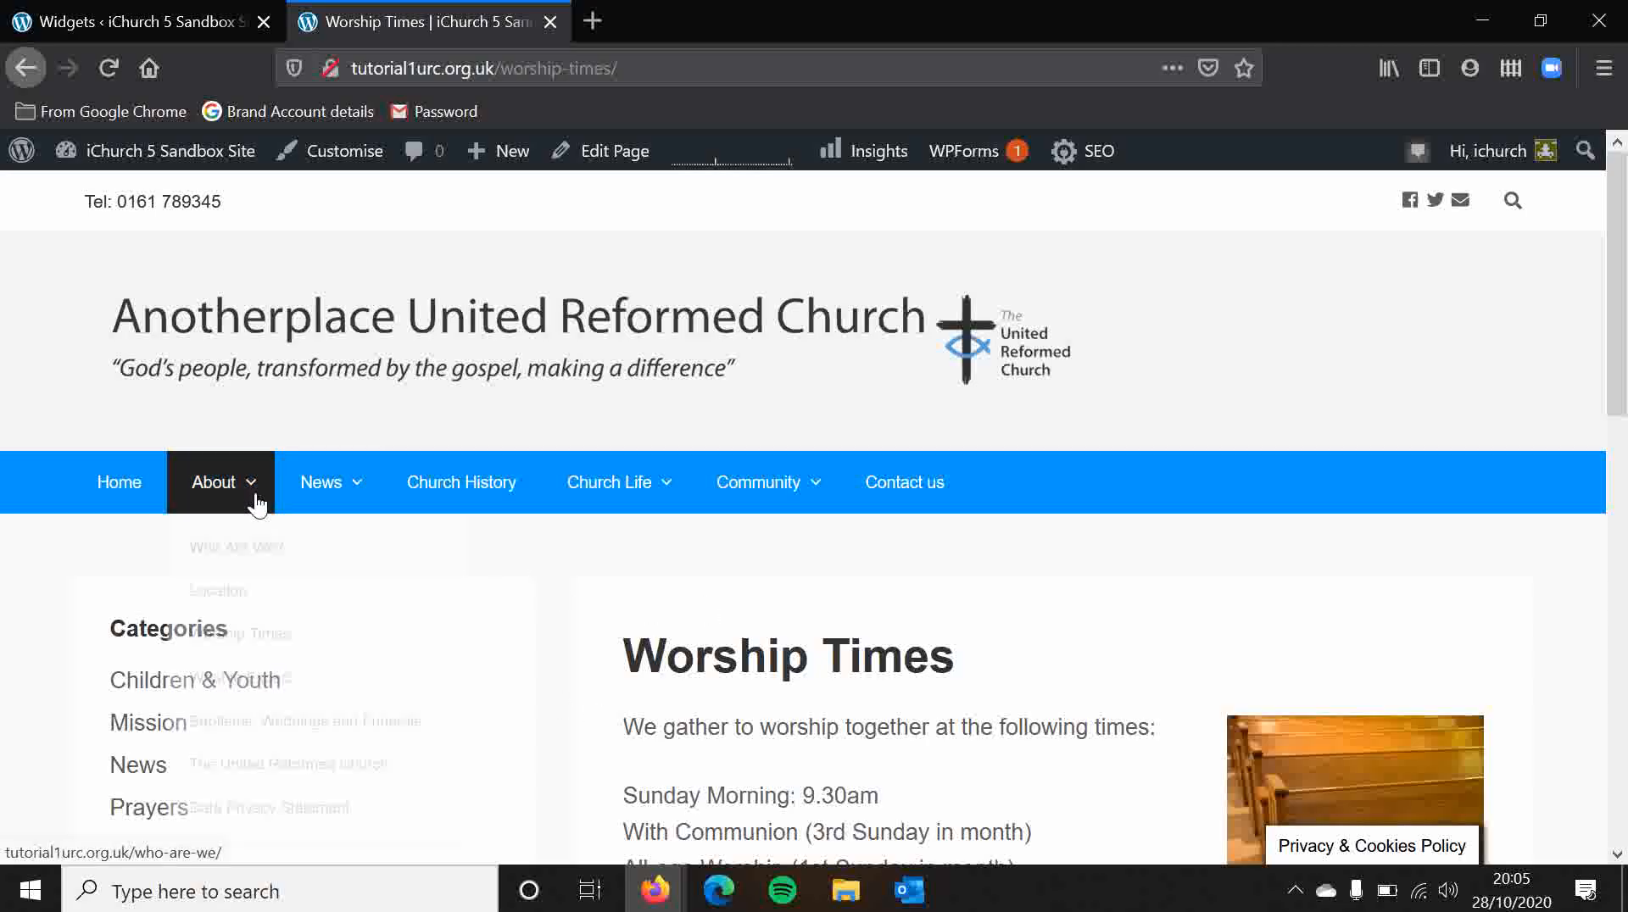
pyautogui.click(298, 726)
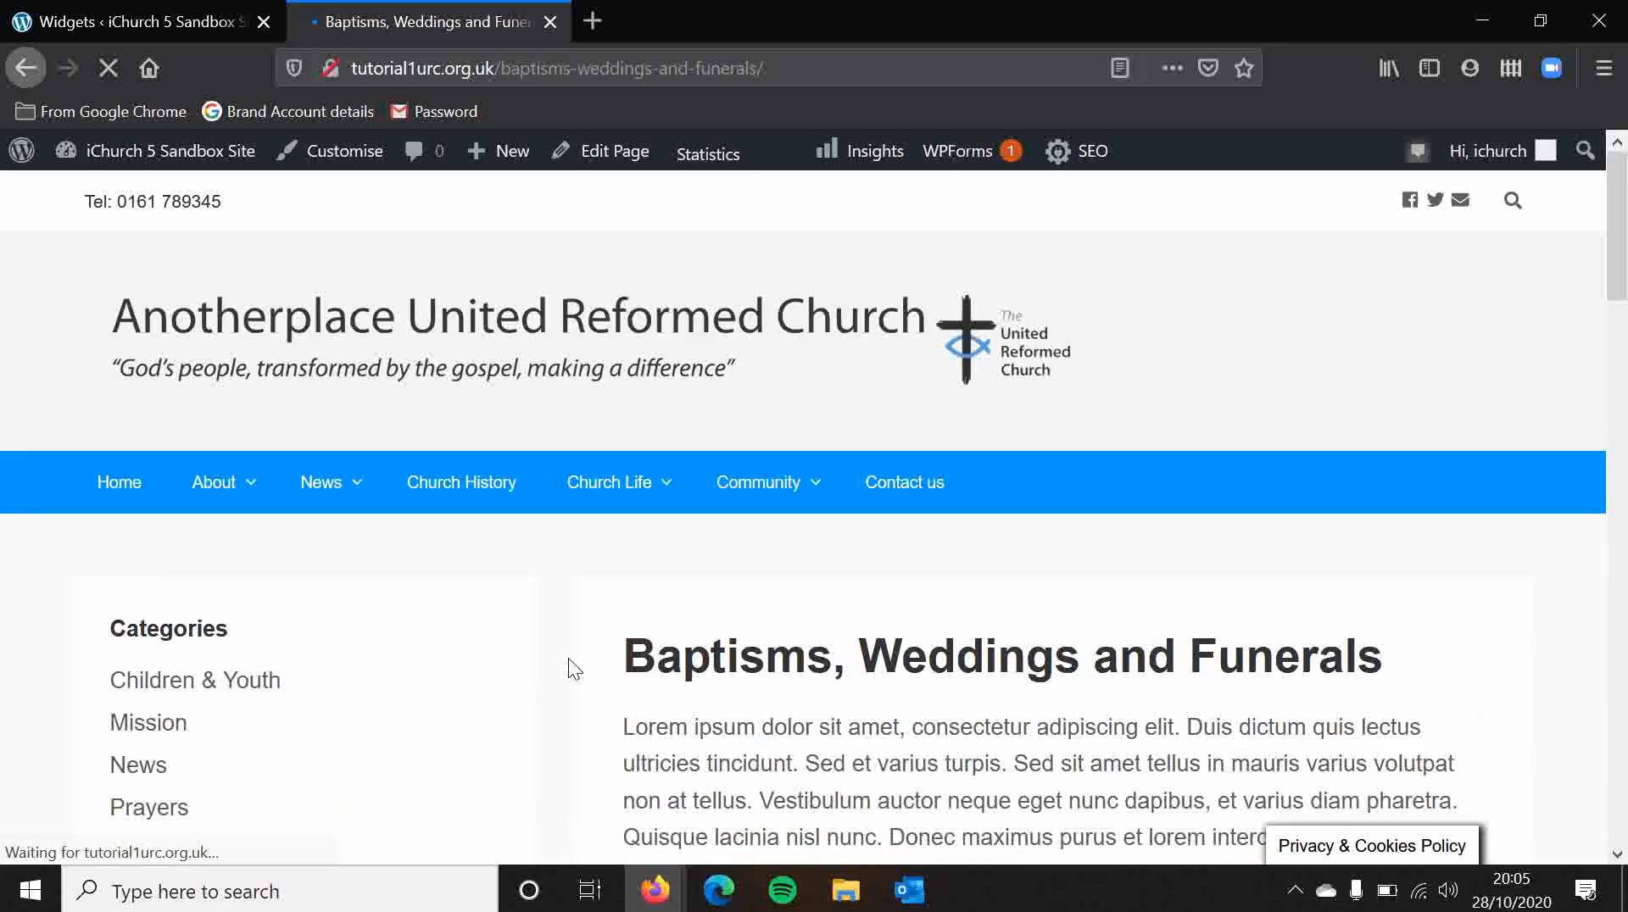
pyautogui.scroll(-5, 456, 642)
pyautogui.scroll(3, 454, 635)
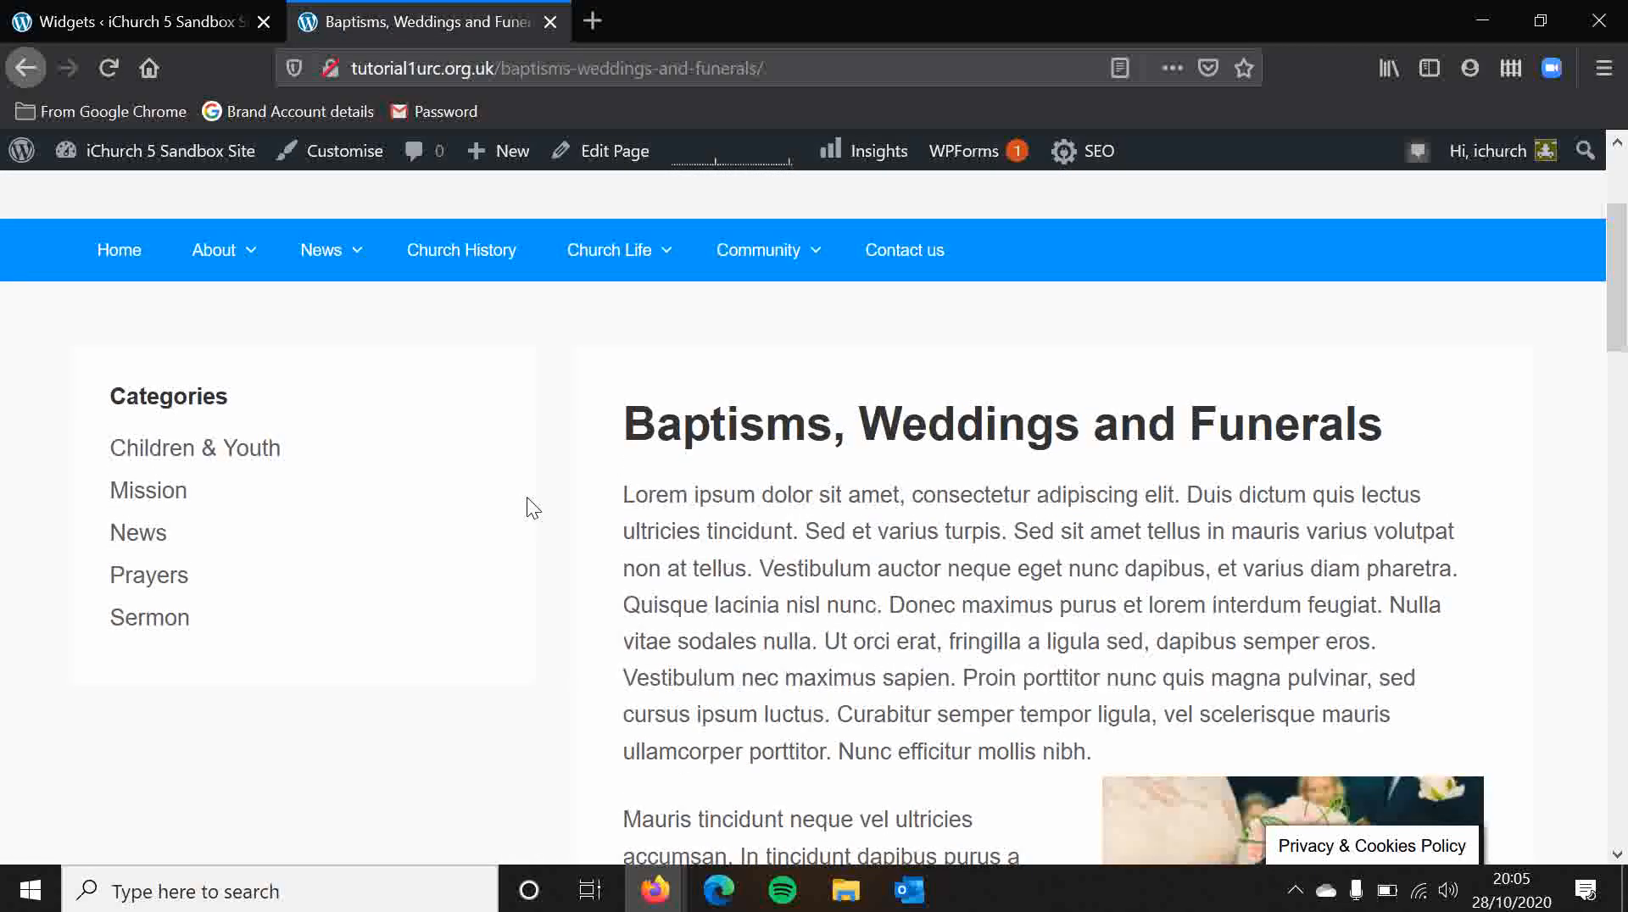
pyautogui.scroll(3, 527, 497)
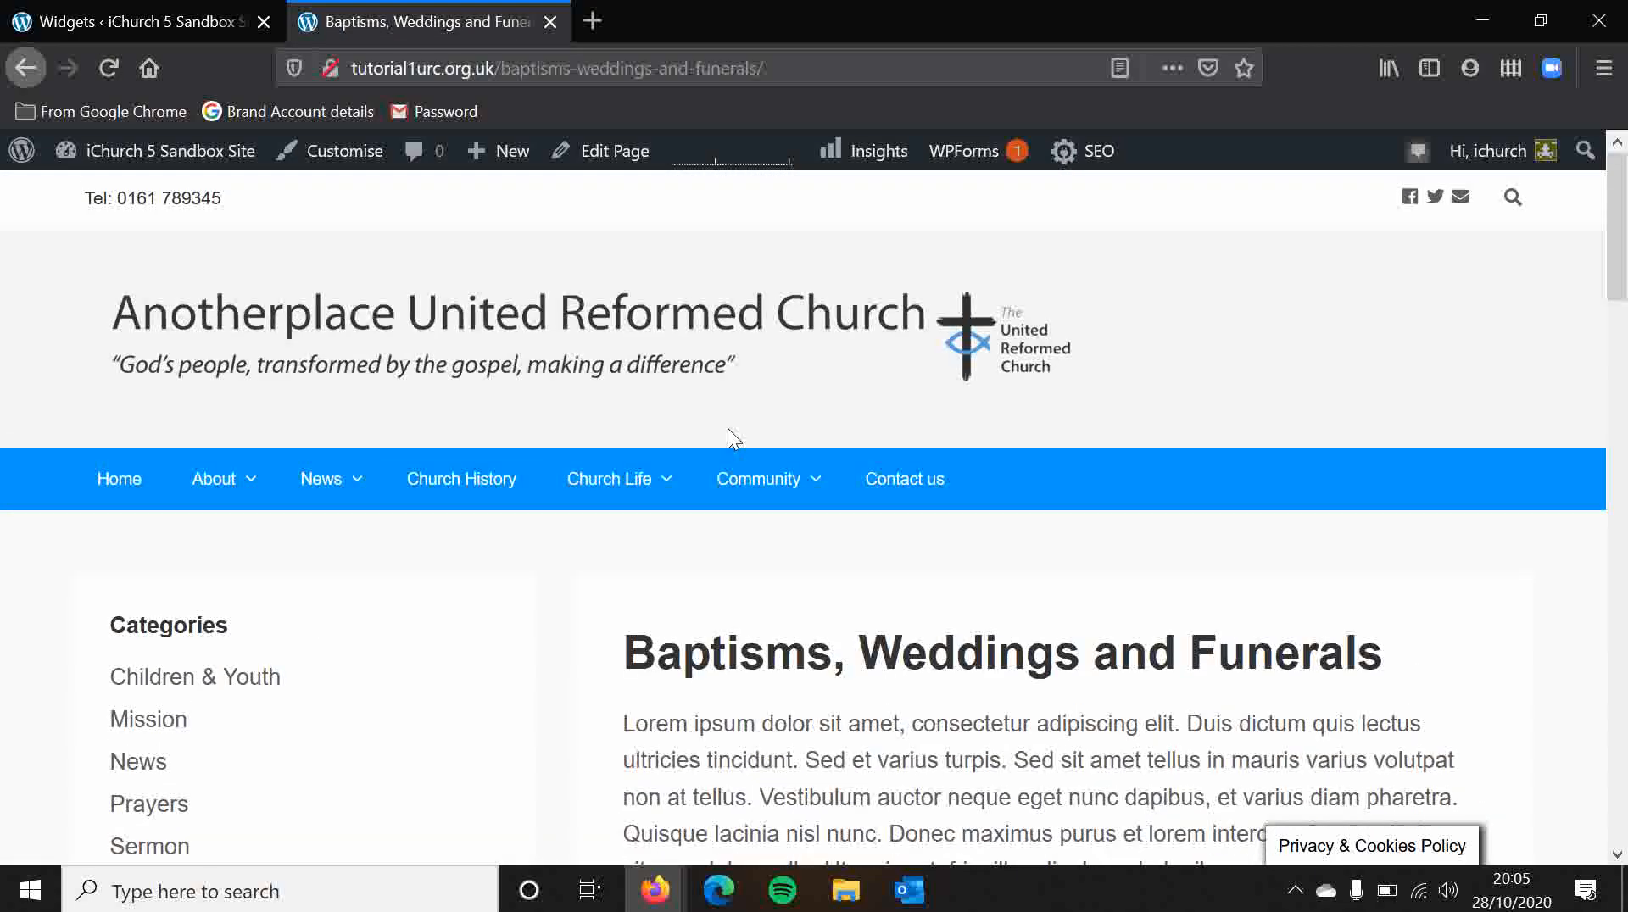
# Step: View the live Mission page under Church Life to check for a sidebar, and go back to Worship Times
pyautogui.moveTo(608, 488)
pyautogui.click(602, 540)
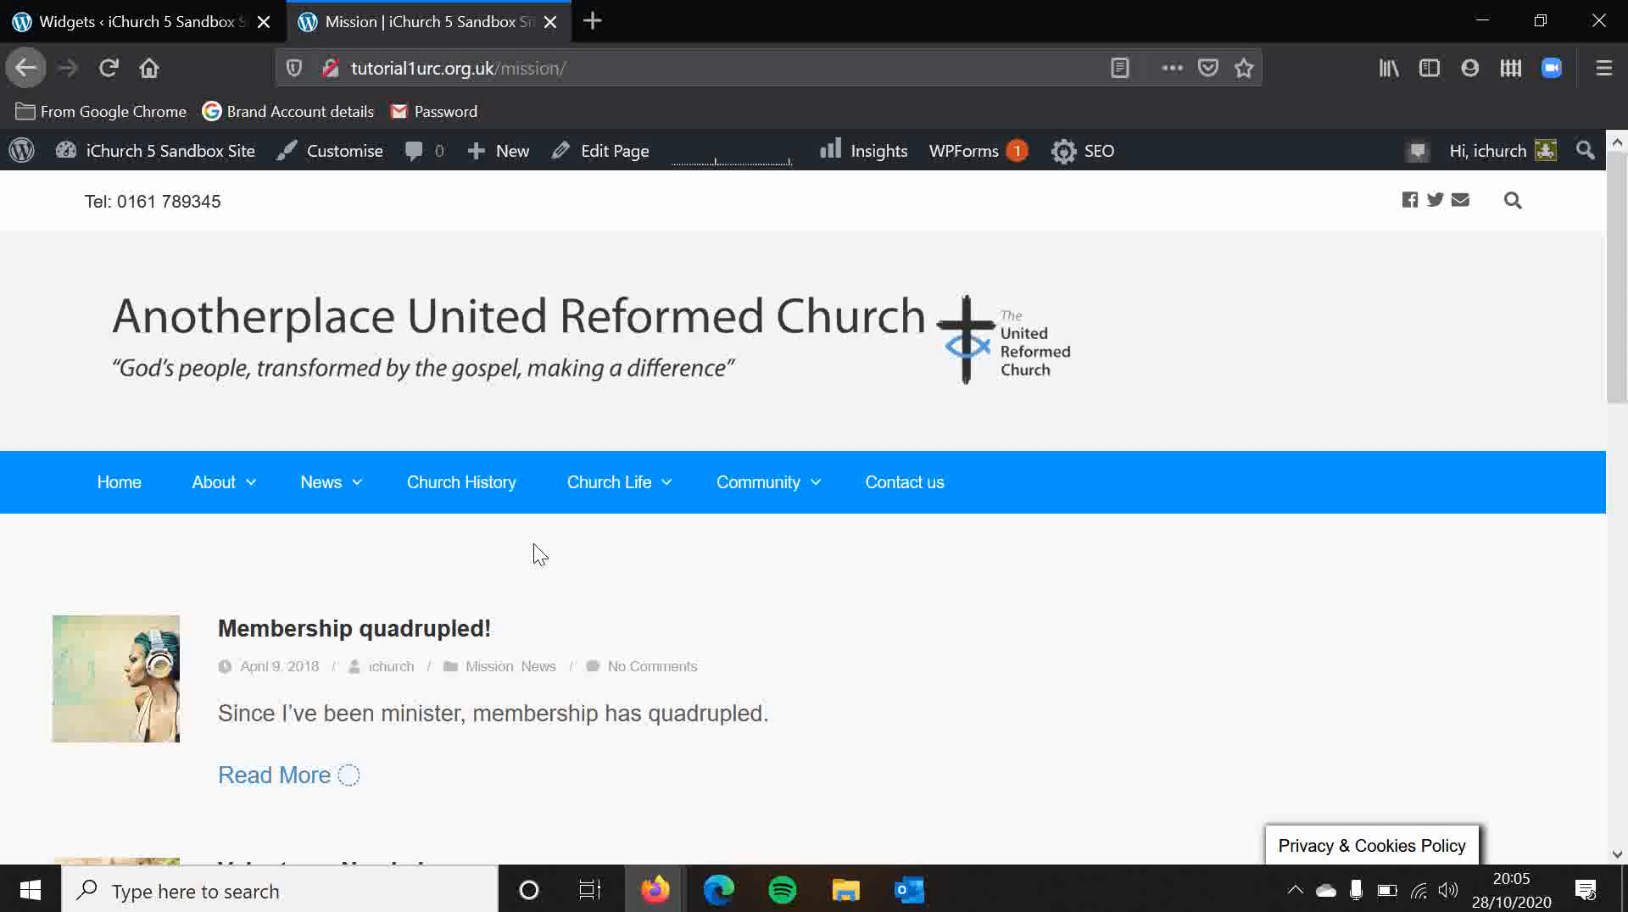
pyautogui.scroll(-1, 507, 520)
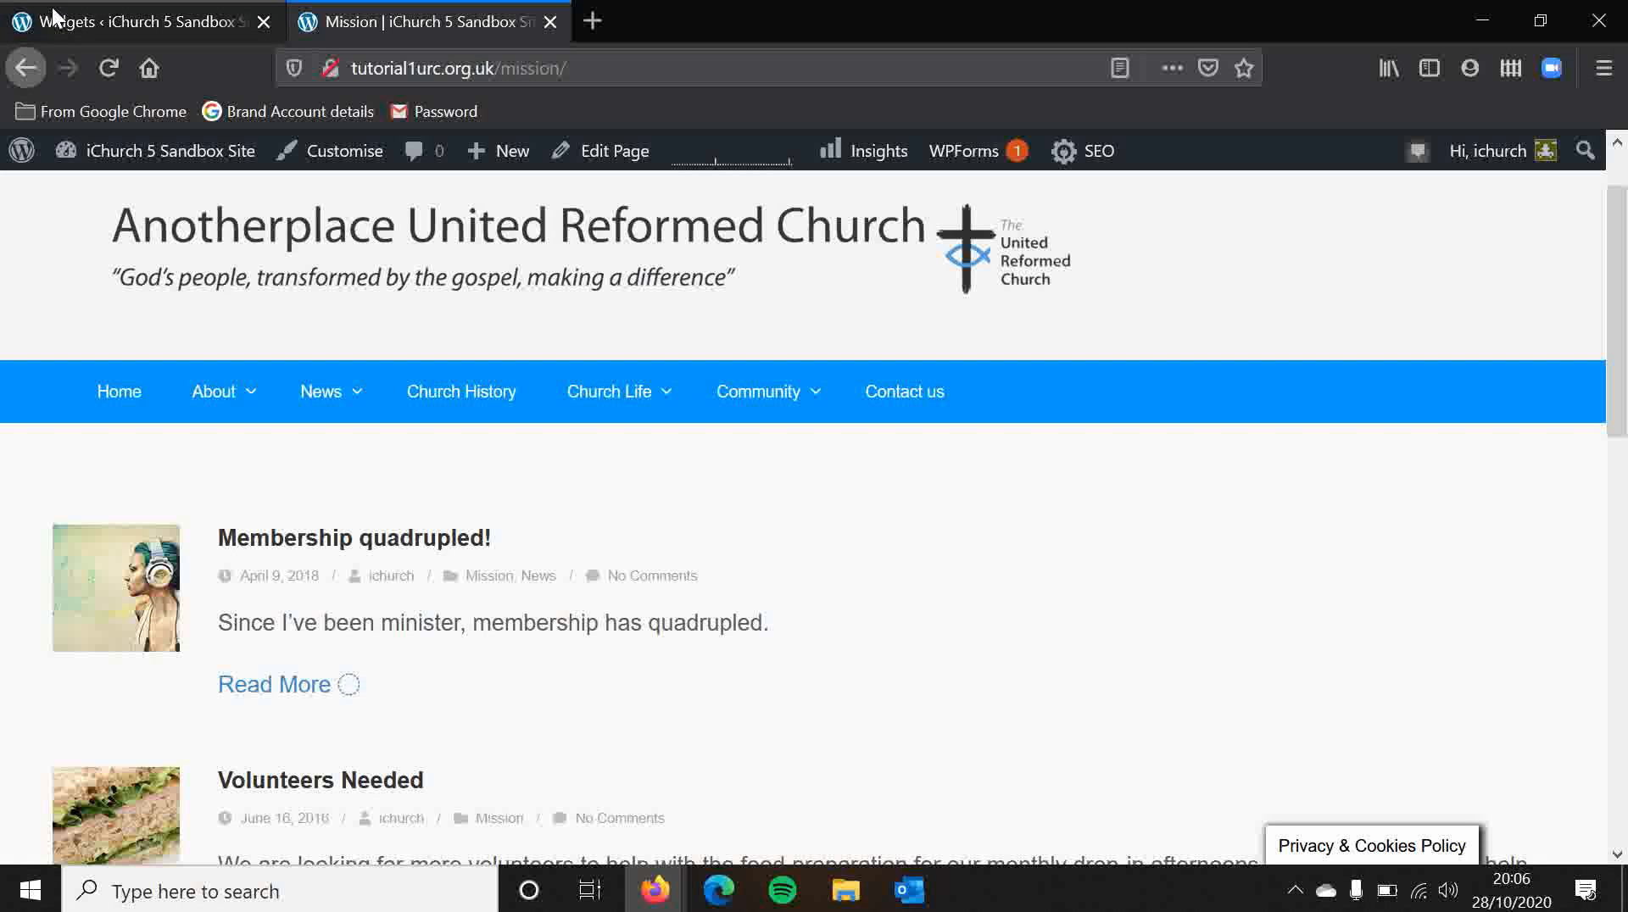
pyautogui.moveTo(219, 394)
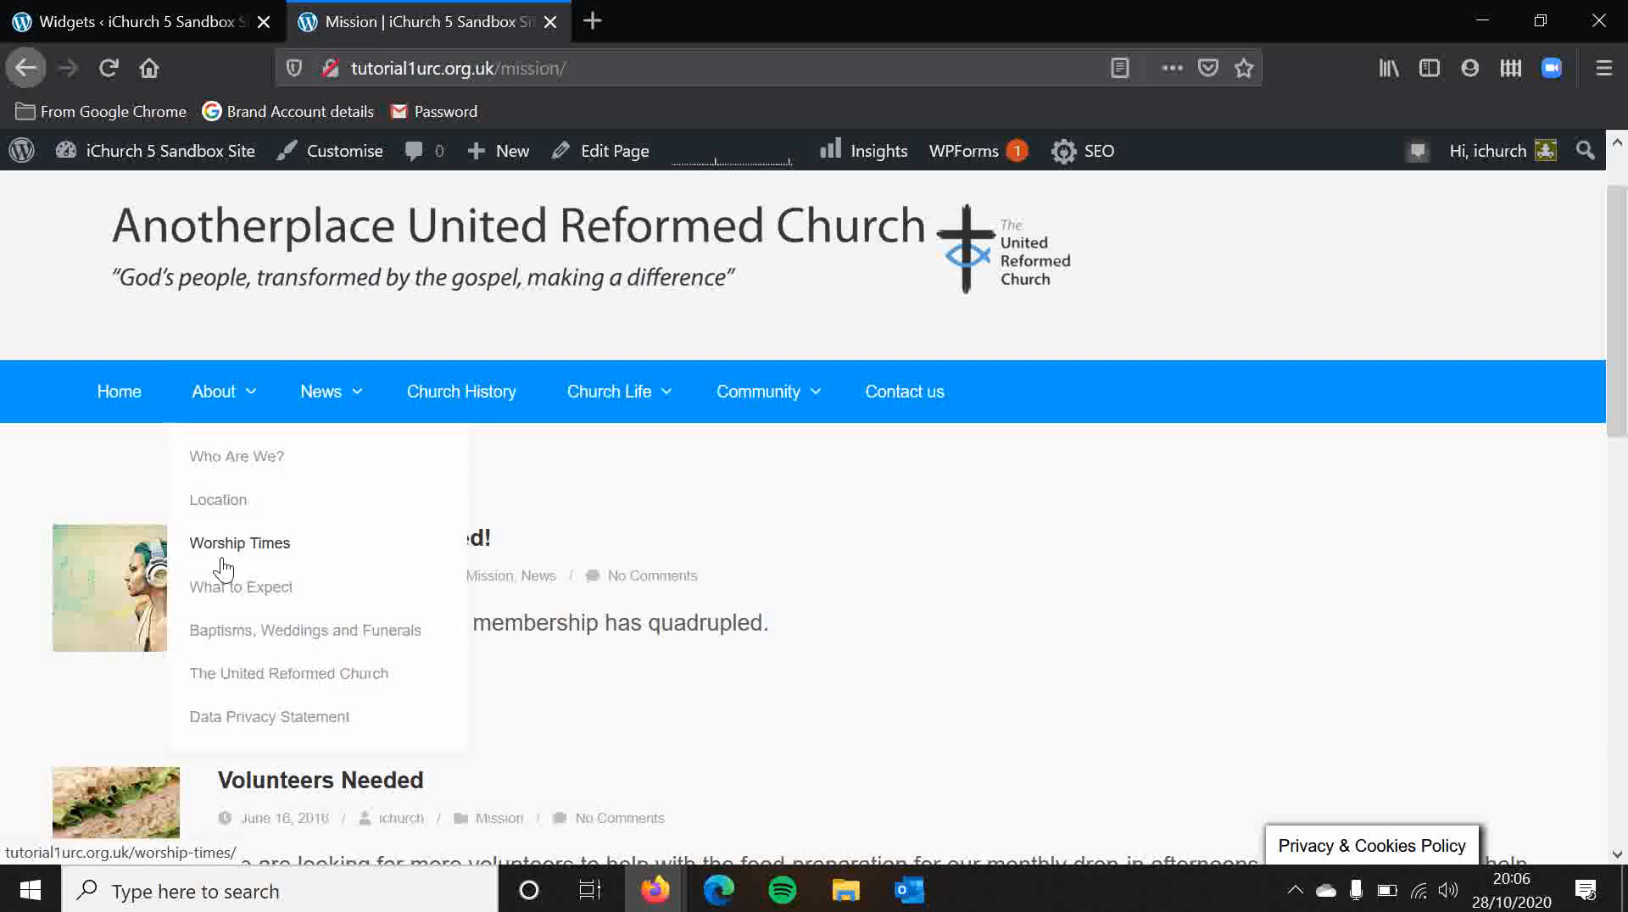
pyautogui.click(220, 552)
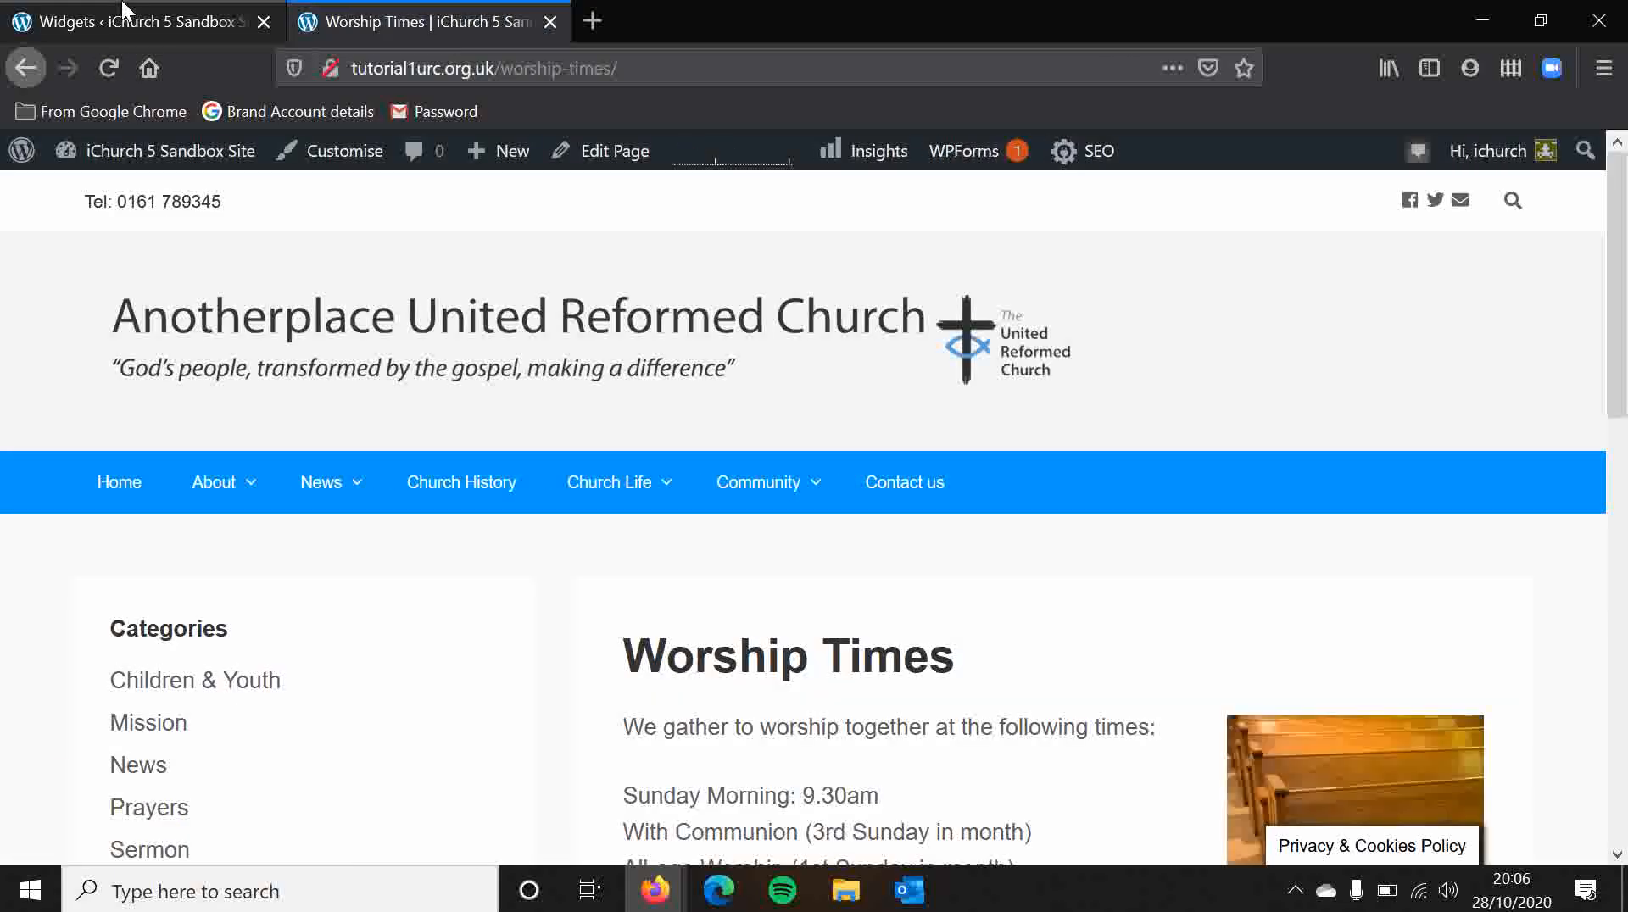
# Step: Return to the Widgets page and delete the Categories widget from the Left Sidebar location
pyautogui.click(121, 1)
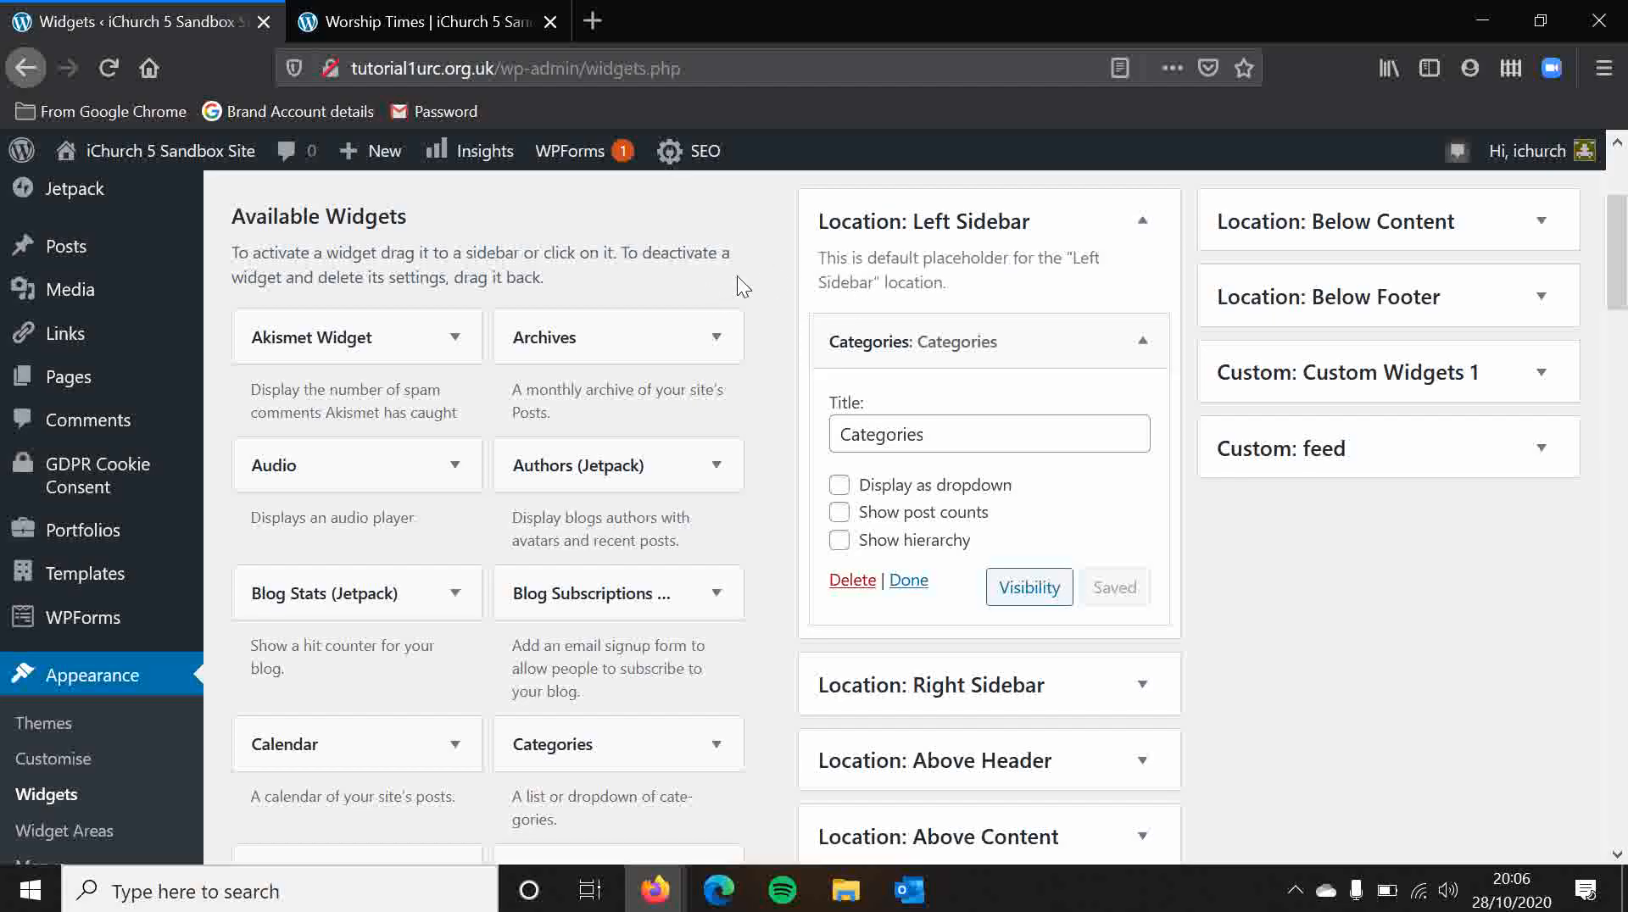
pyautogui.click(851, 581)
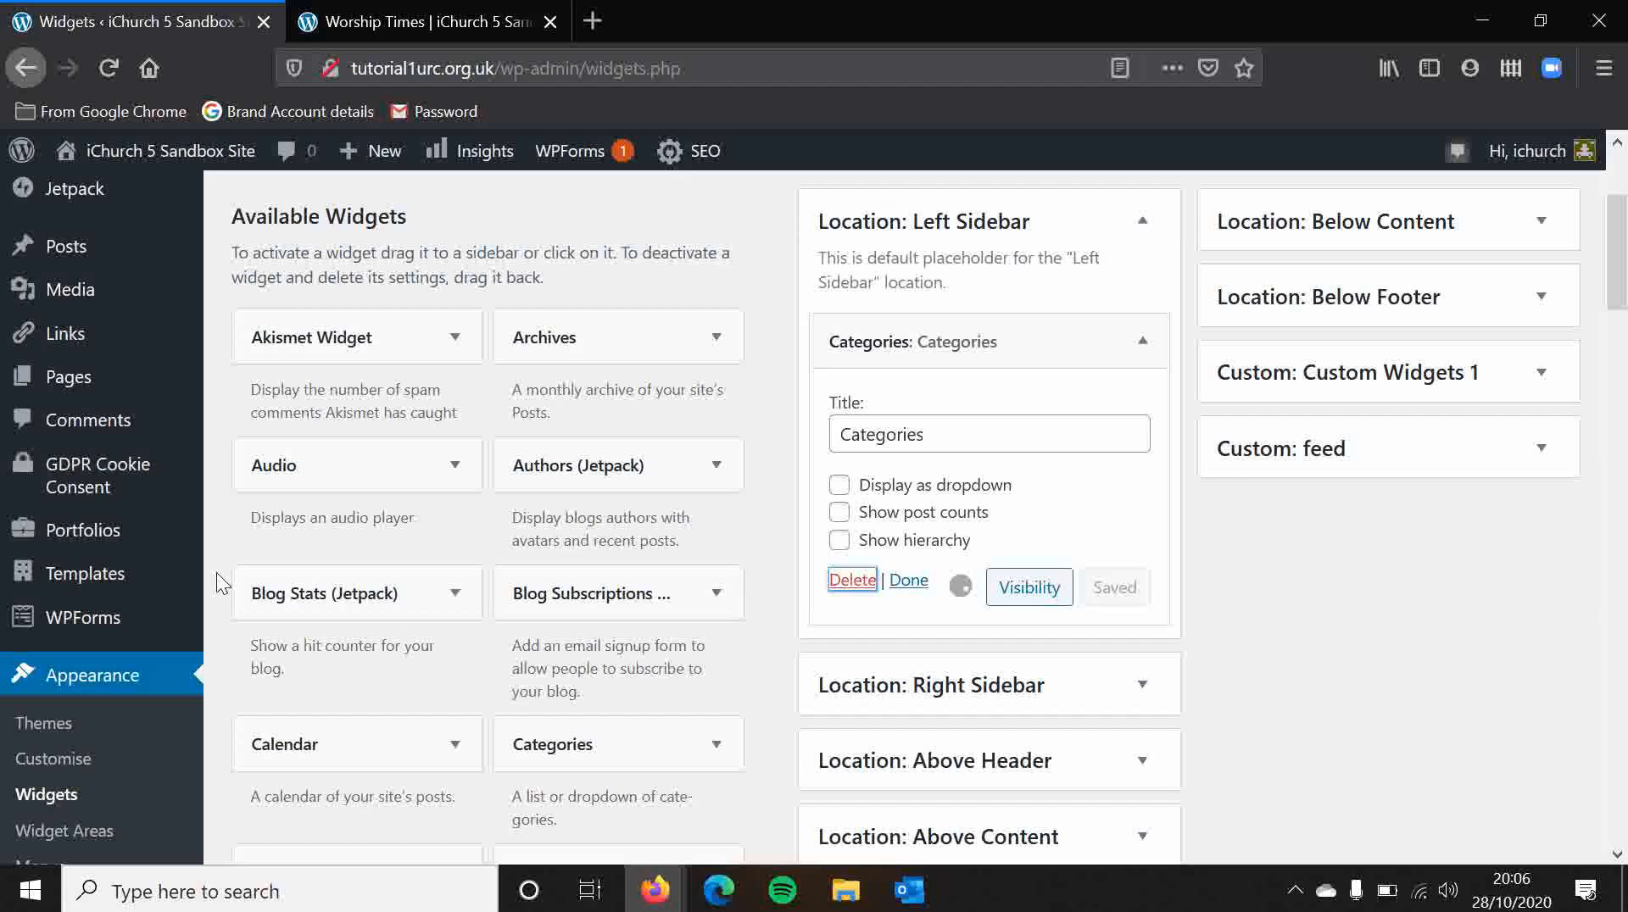
# Step: In Theme Options, set the default sidebar layout to full width without a sidebar and save the options
pyautogui.scroll(-2, 217, 572)
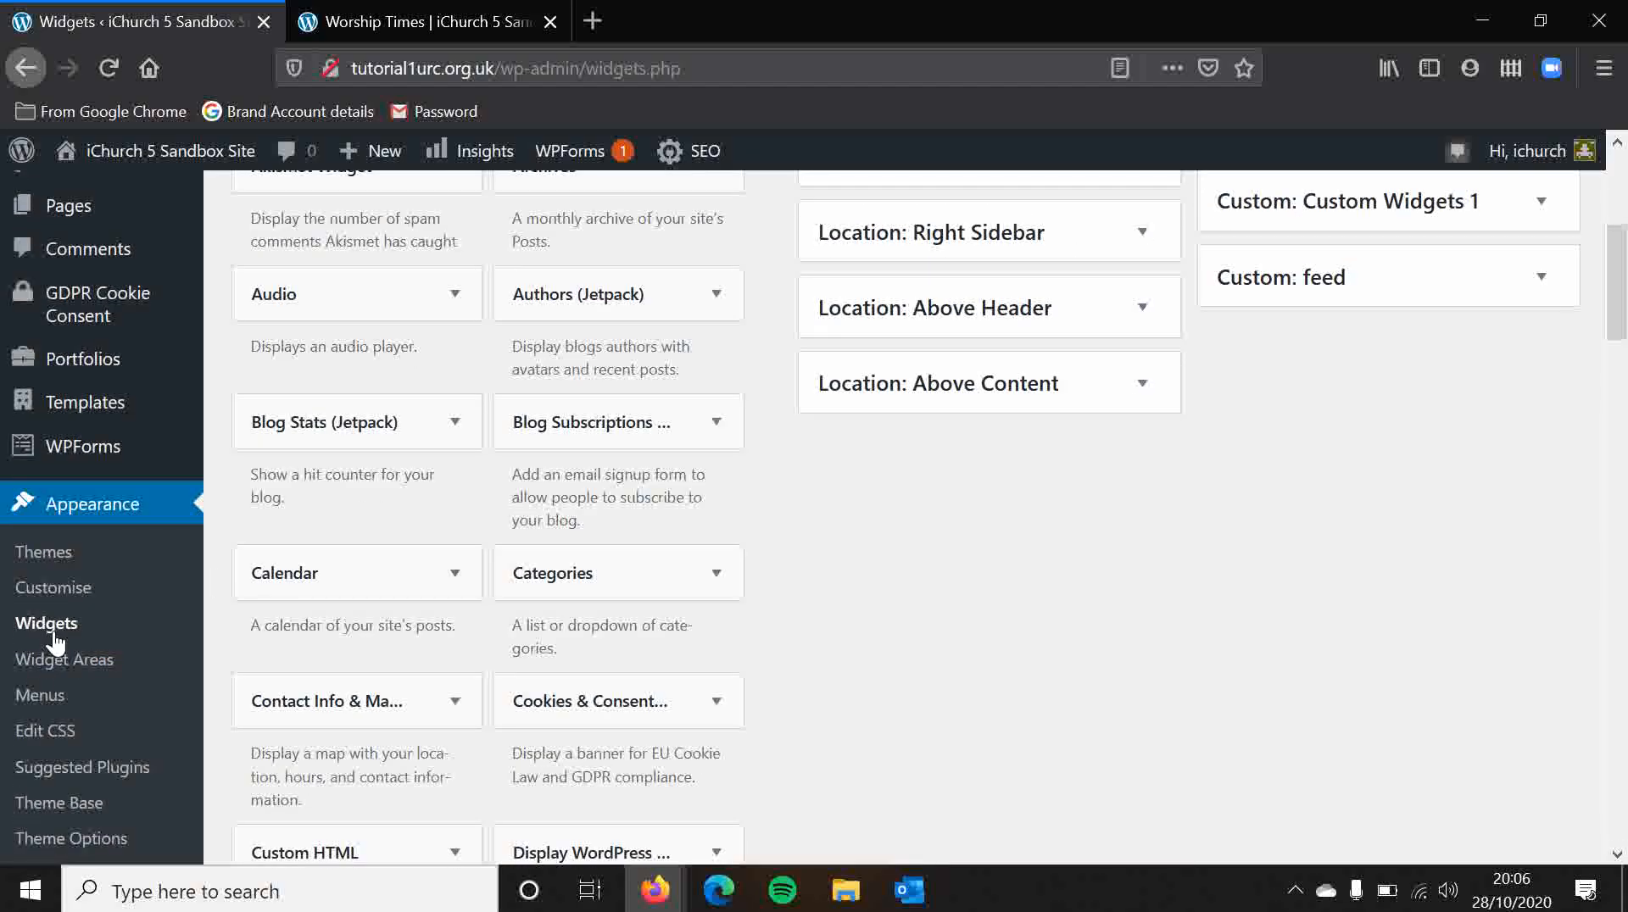
pyautogui.scroll(-2, 210, 669)
pyautogui.click(104, 666)
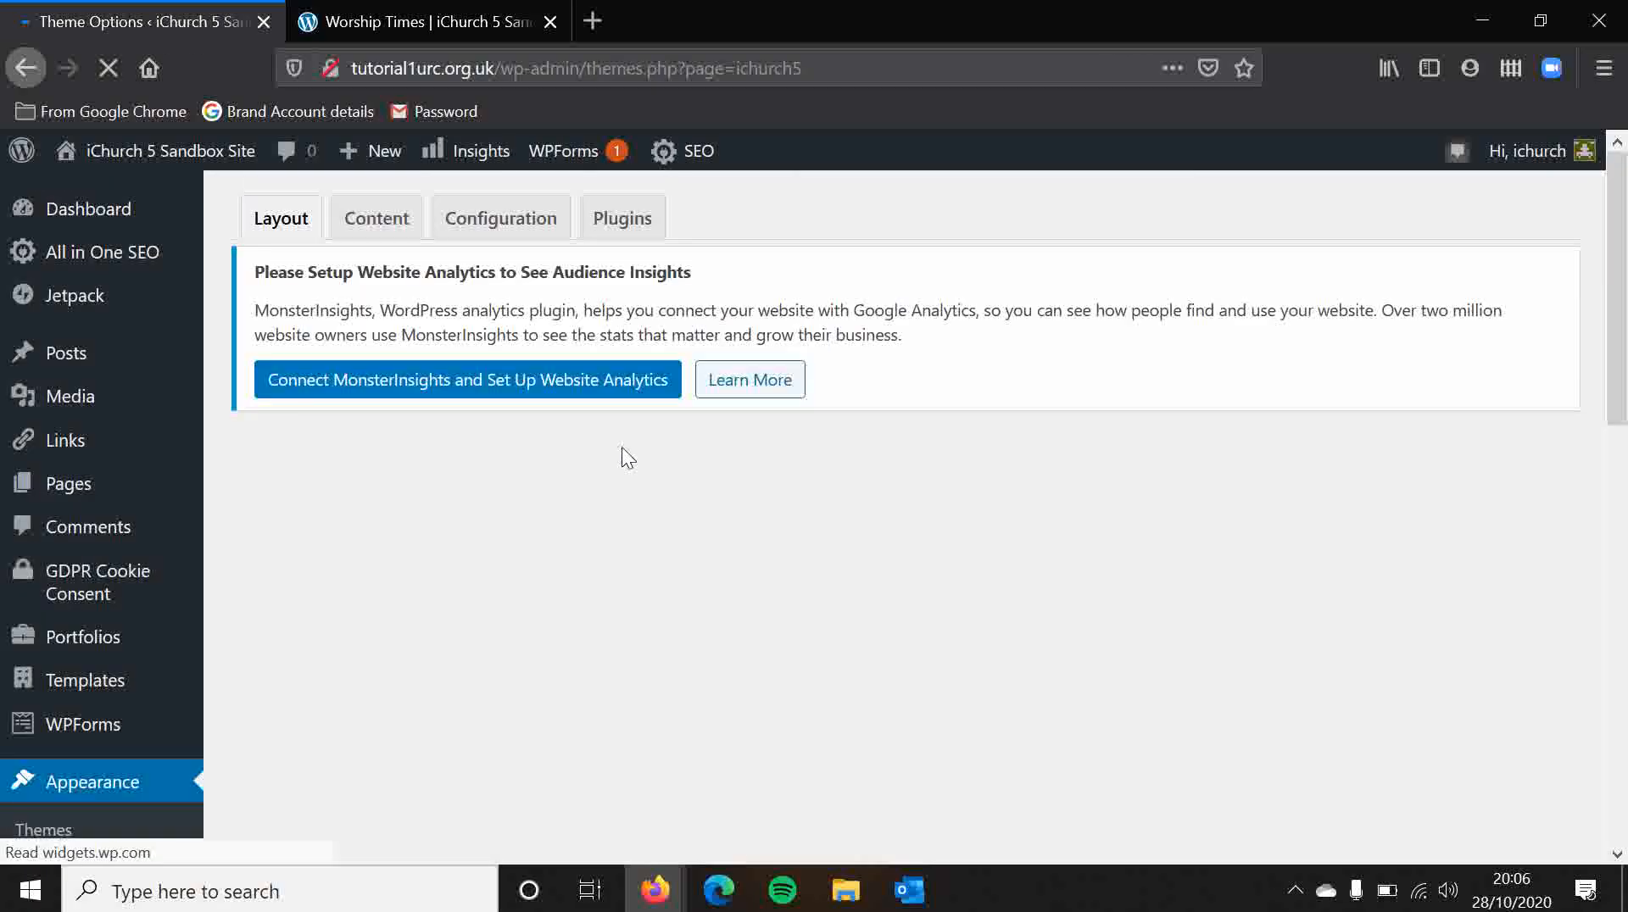
pyautogui.scroll(-4, 393, 662)
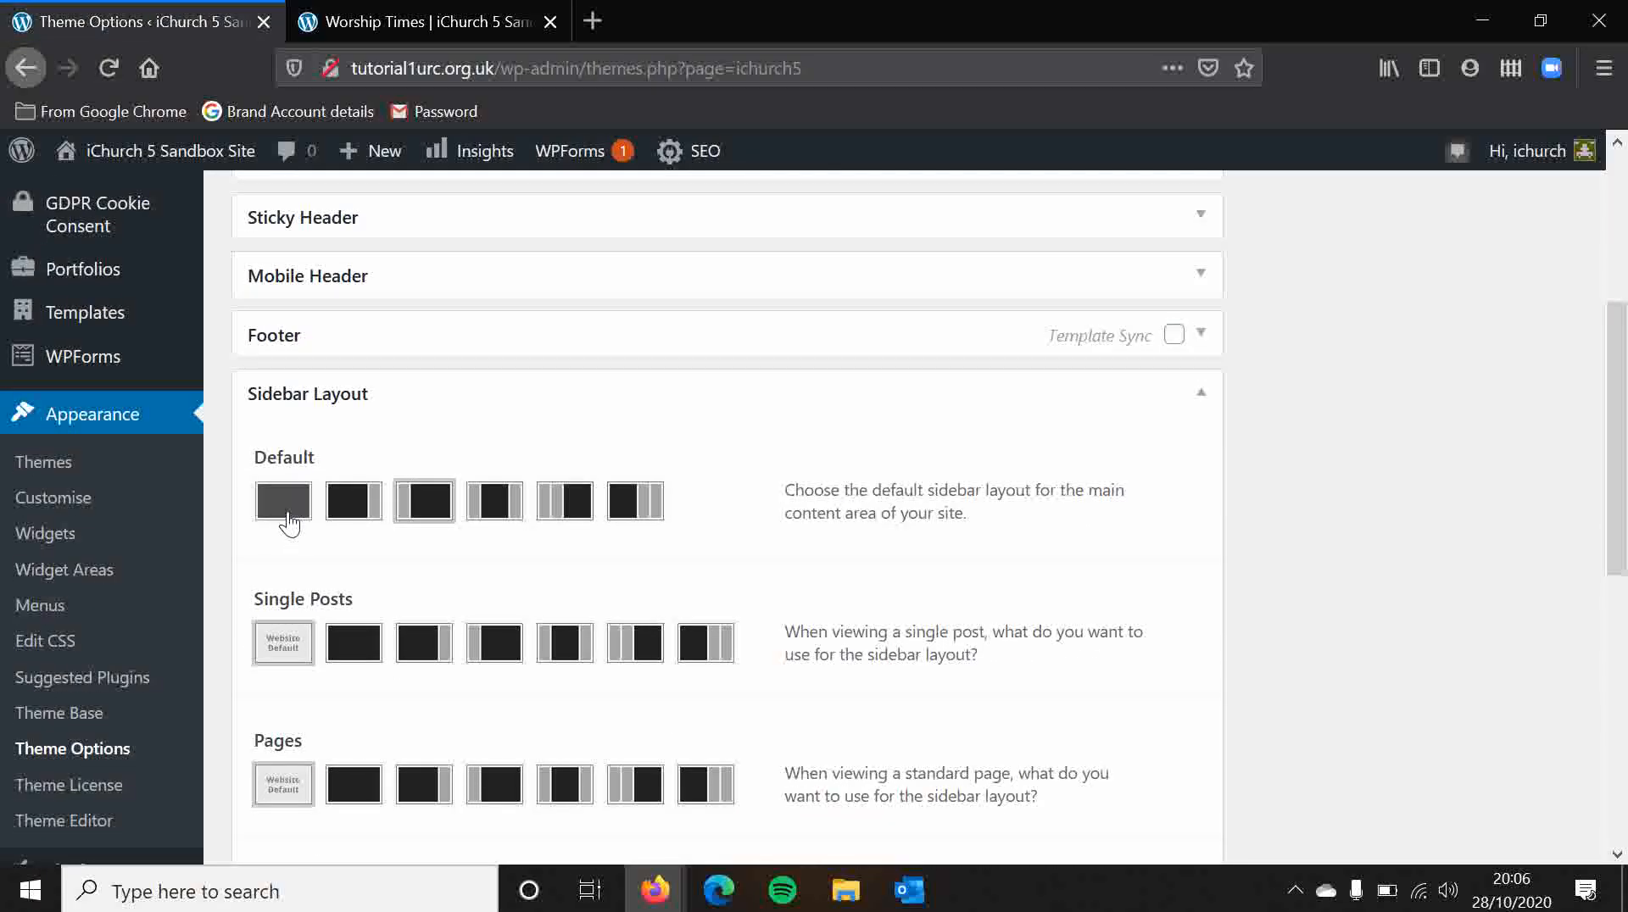
pyautogui.click(284, 502)
pyautogui.scroll(-5, 1148, 622)
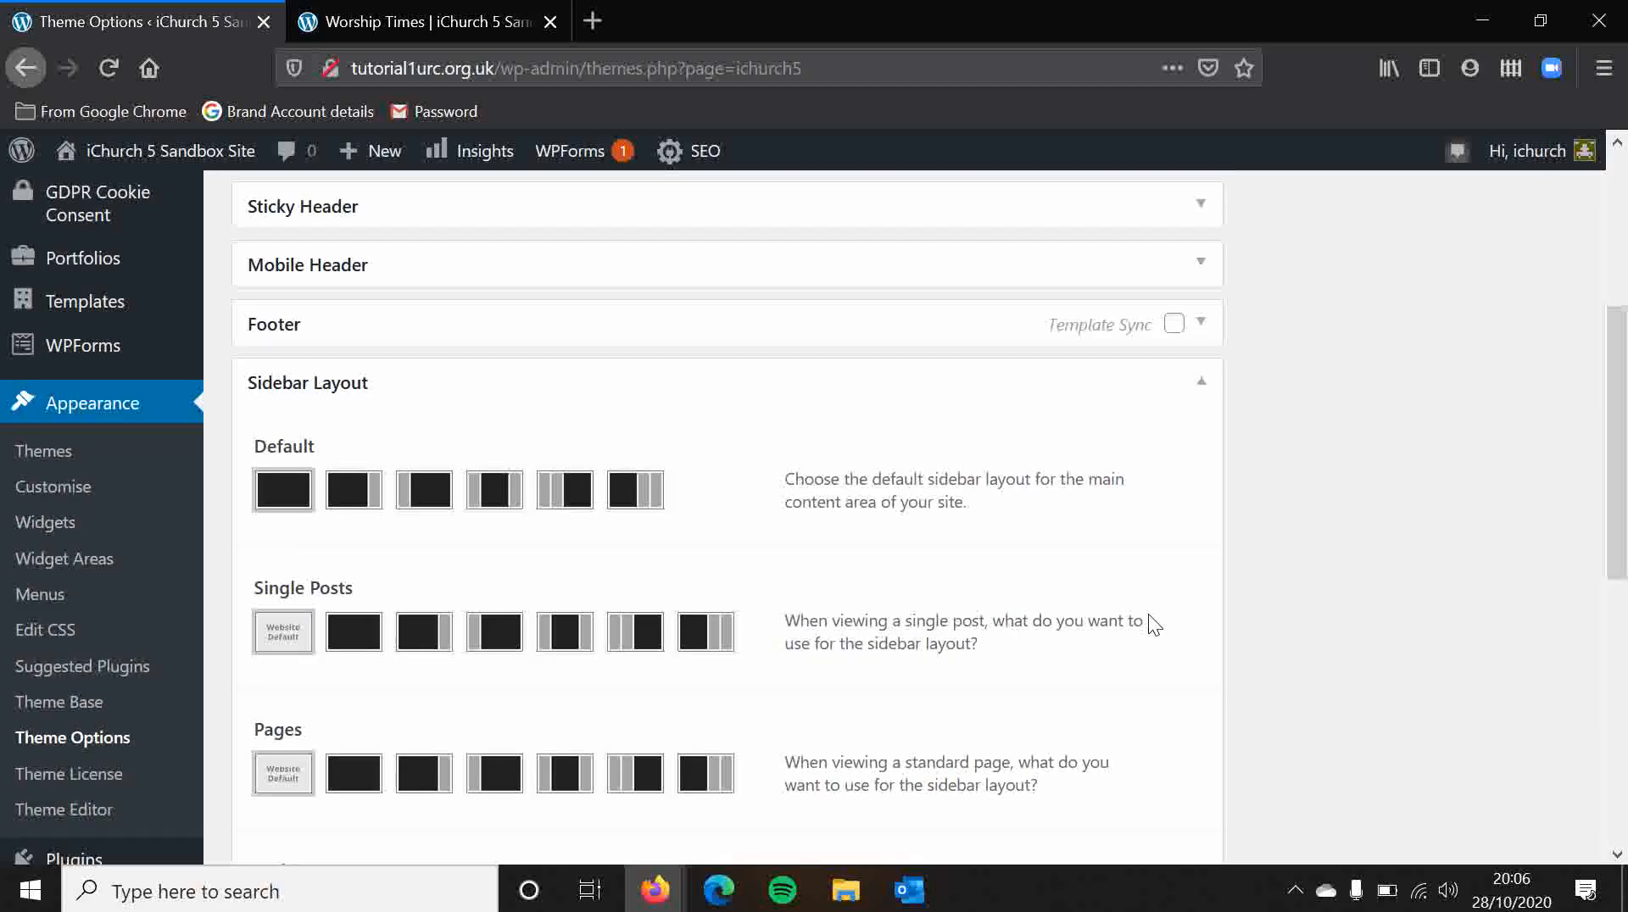
pyautogui.click(1128, 713)
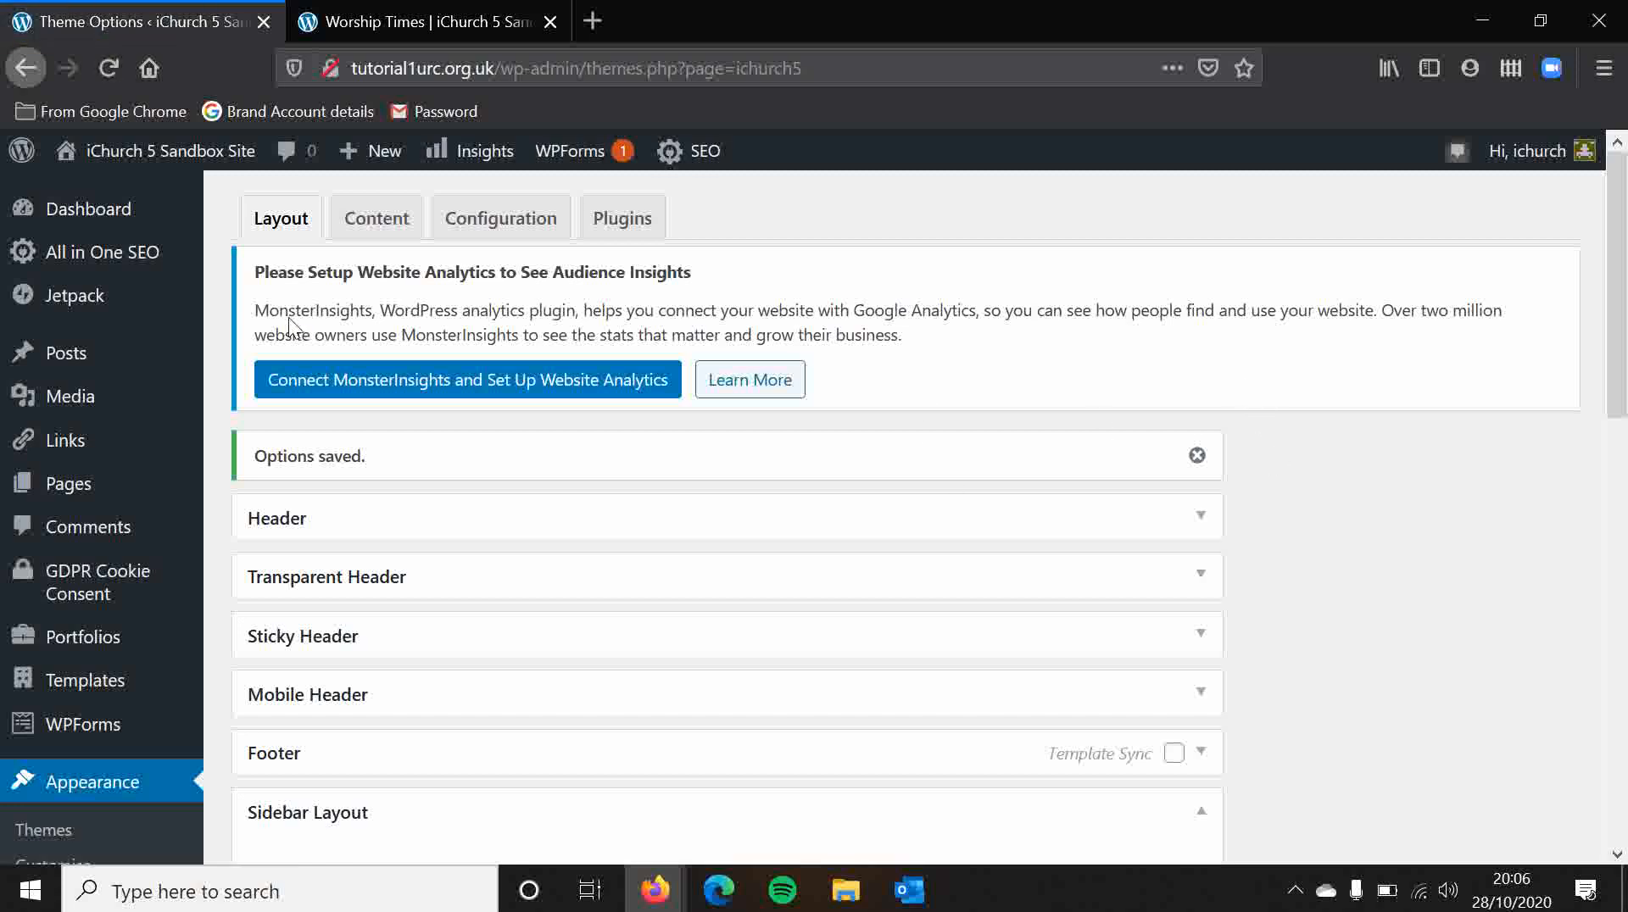
# Step: Reload the live Worship Times page to check its layout with the new default sidebar setting
pyautogui.click(347, 13)
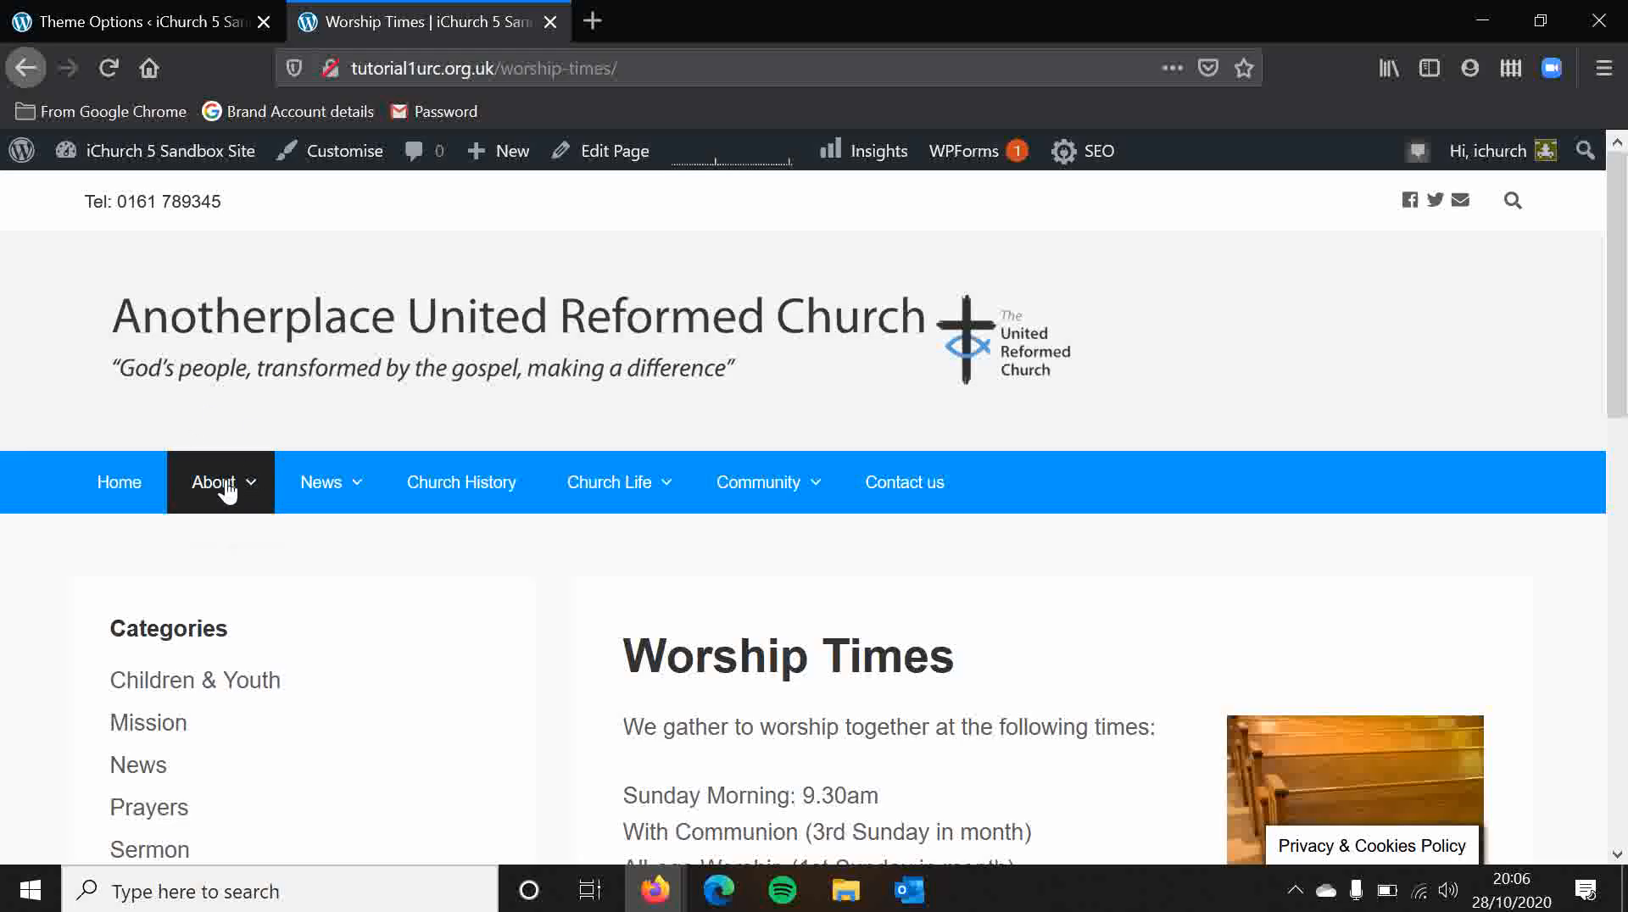
pyautogui.click(105, 67)
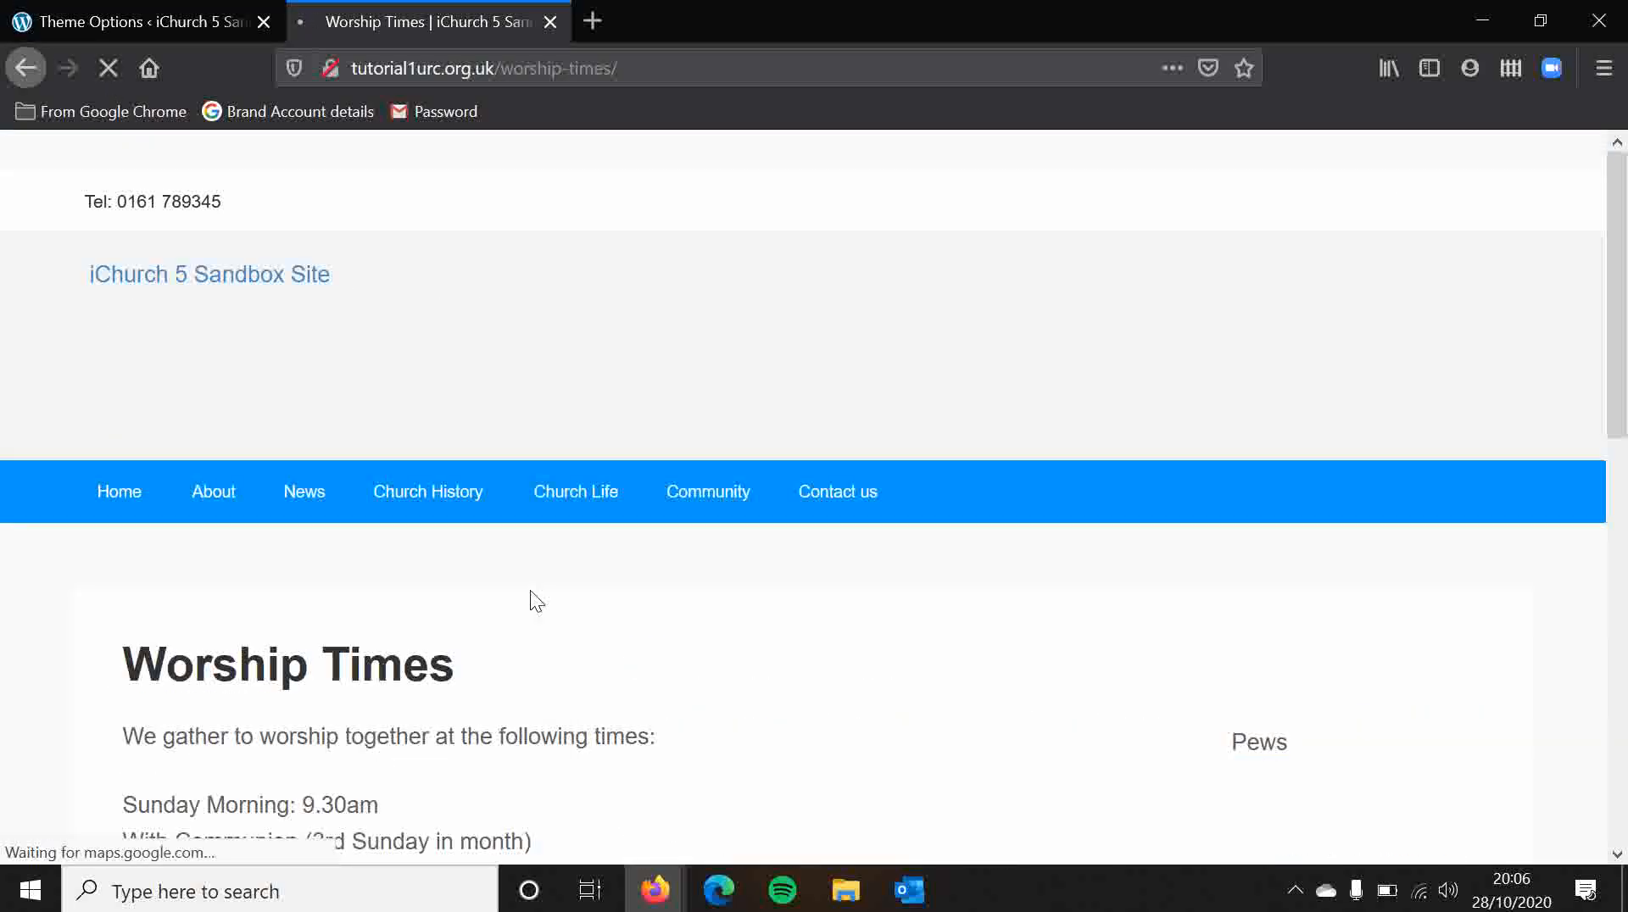
pyautogui.scroll(-3, 378, 595)
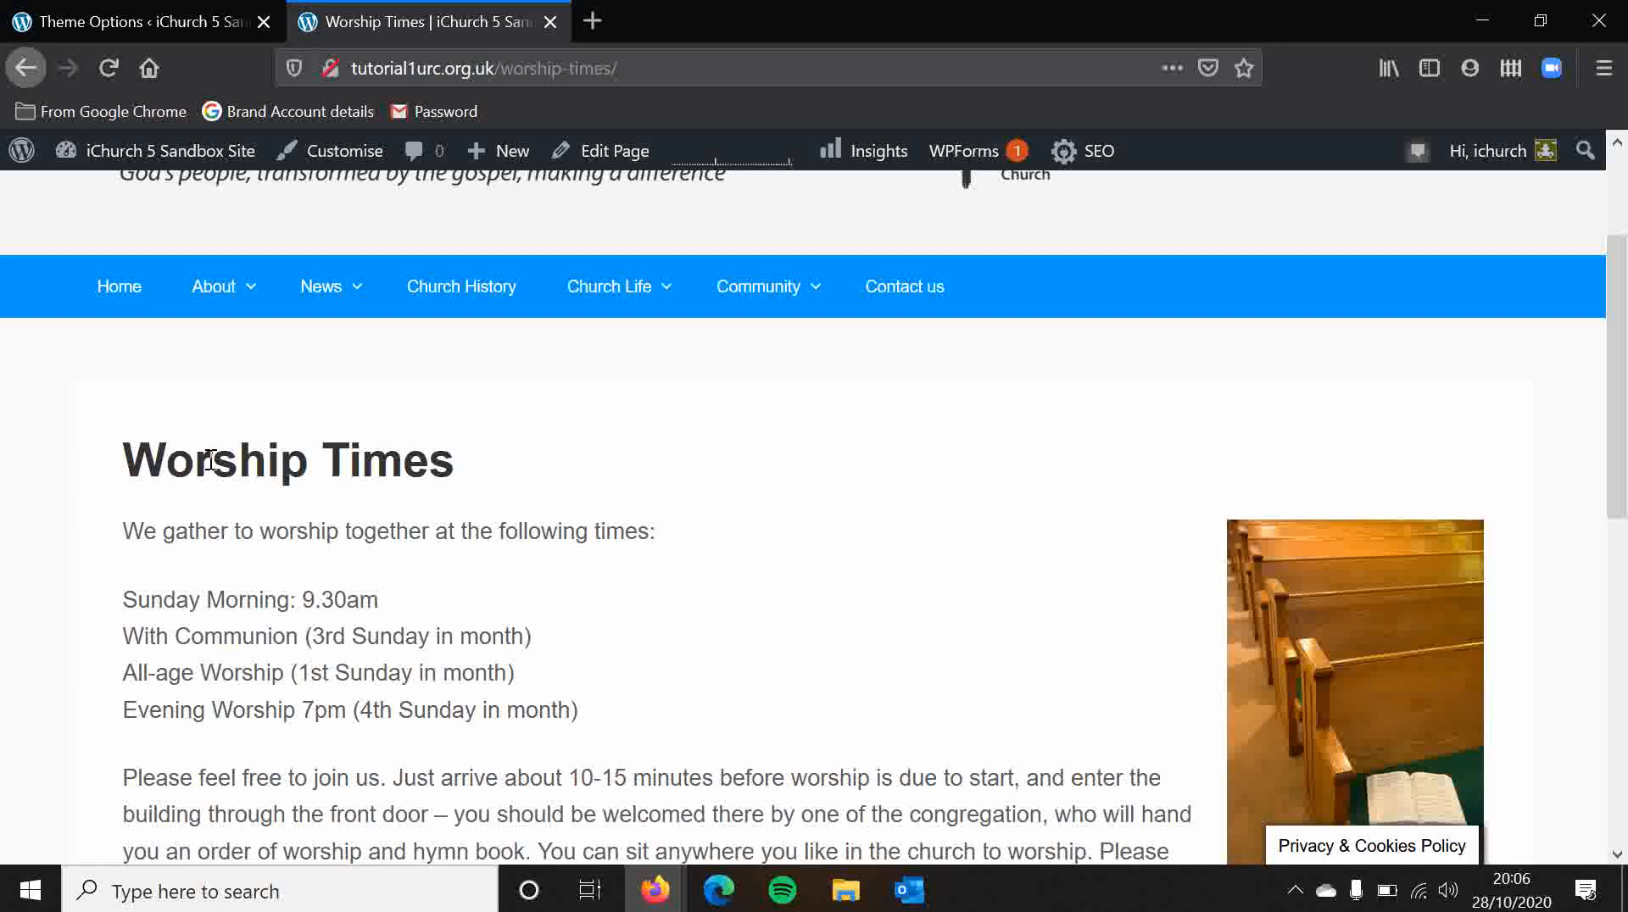
# Step: Search the site's pages in the admin area for "worship times" and open the Worship Times page for editing
pyautogui.click(201, 1)
pyautogui.moveTo(118, 445)
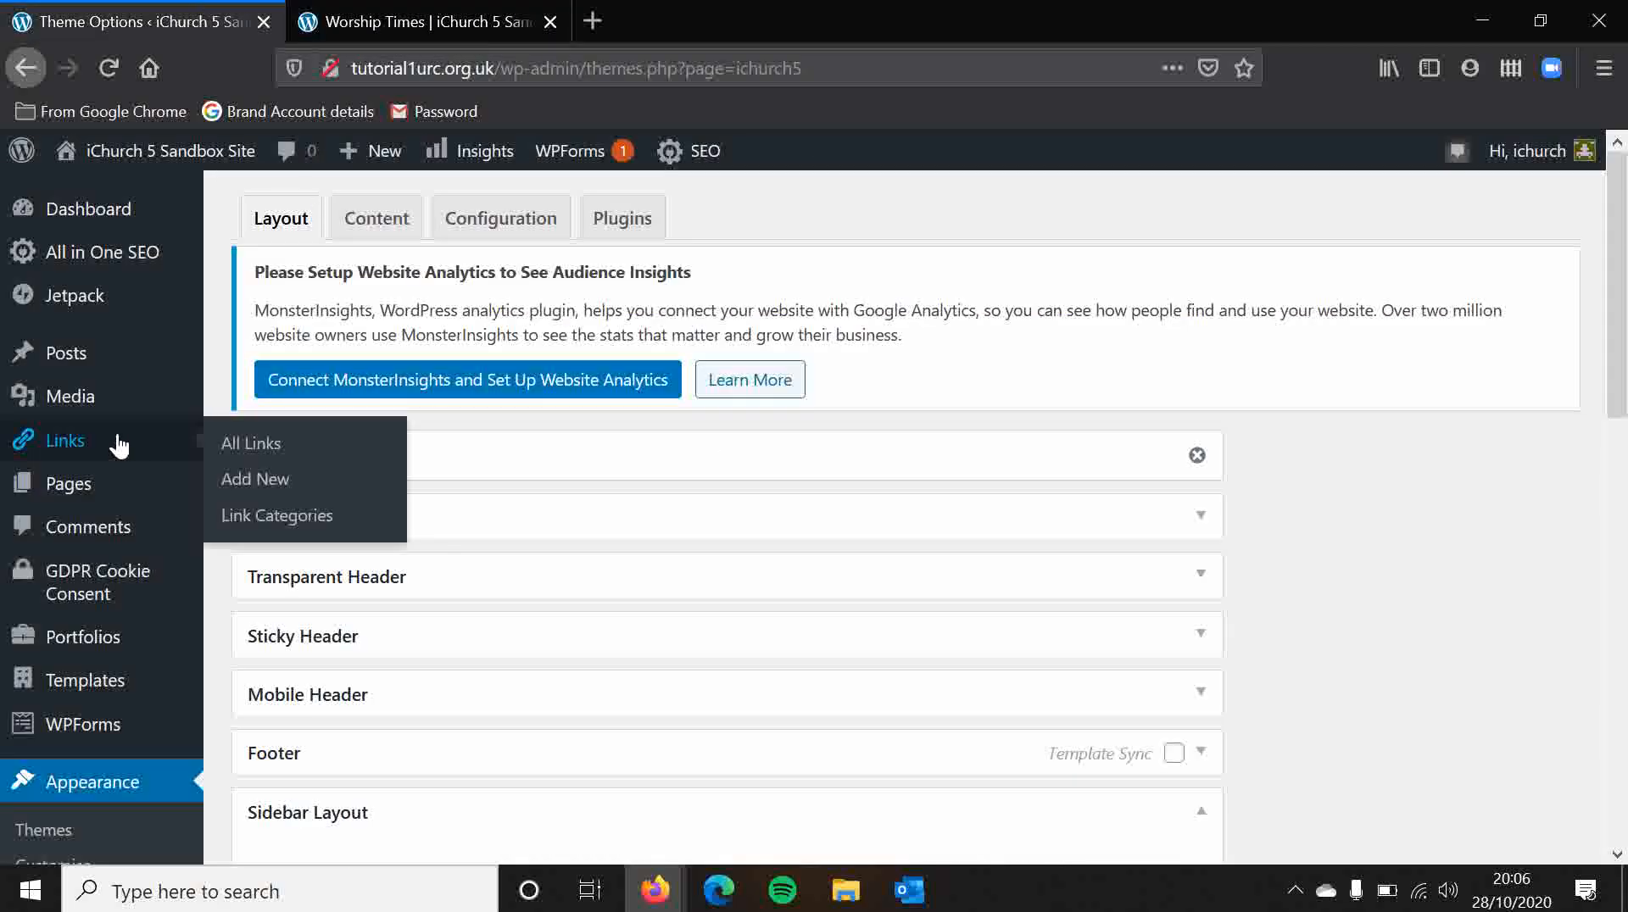
pyautogui.moveTo(102, 477)
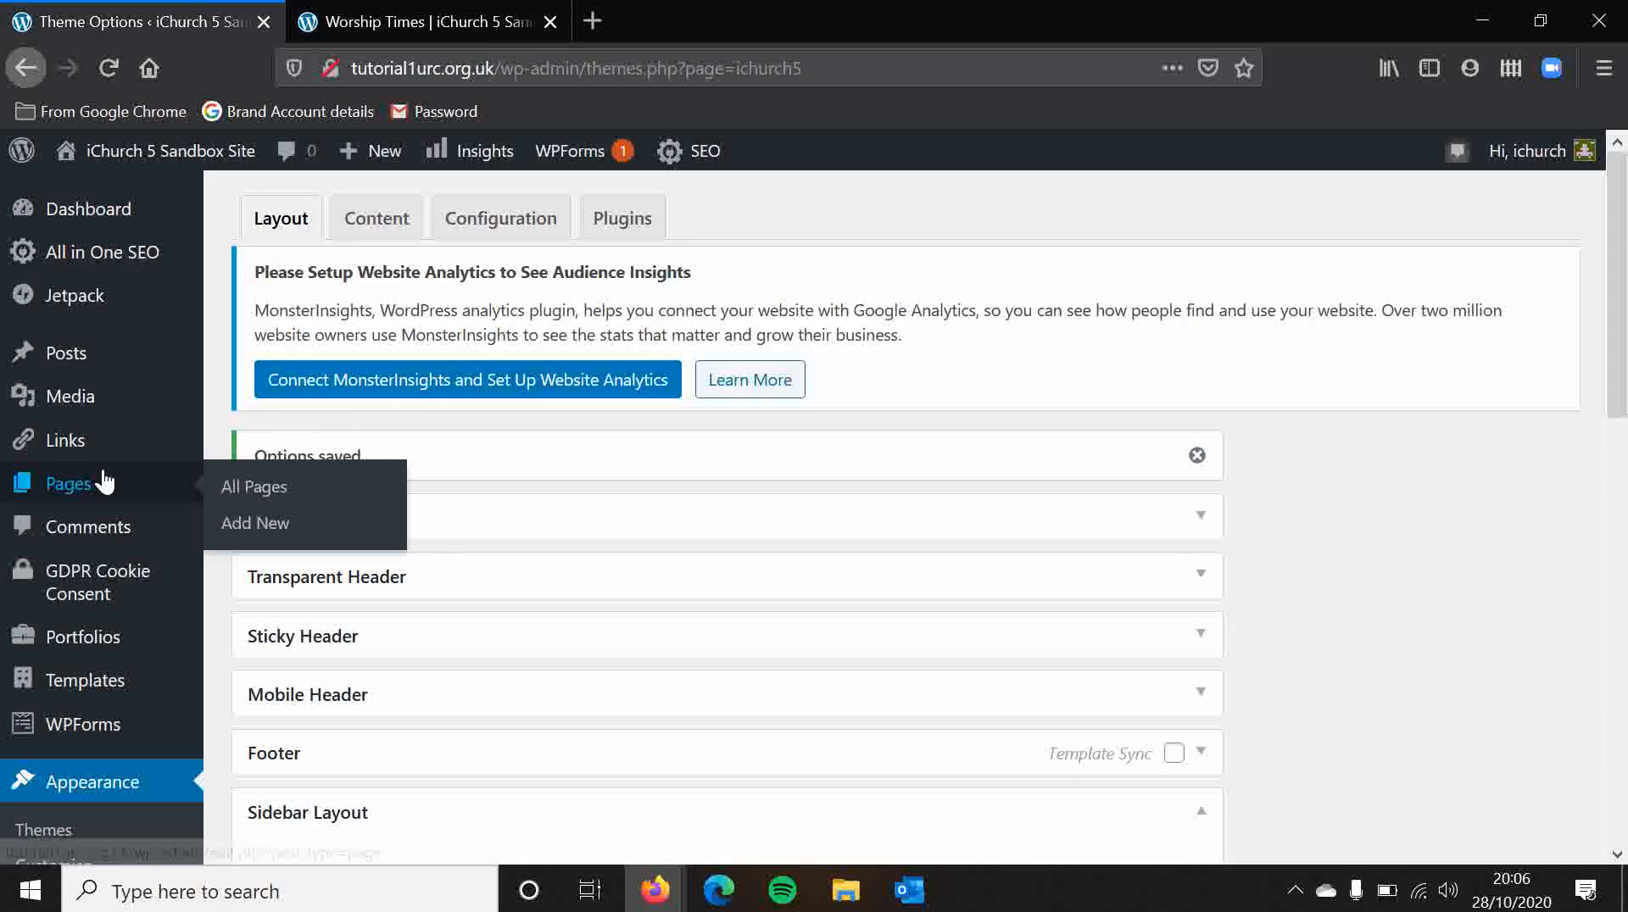
pyautogui.click(261, 492)
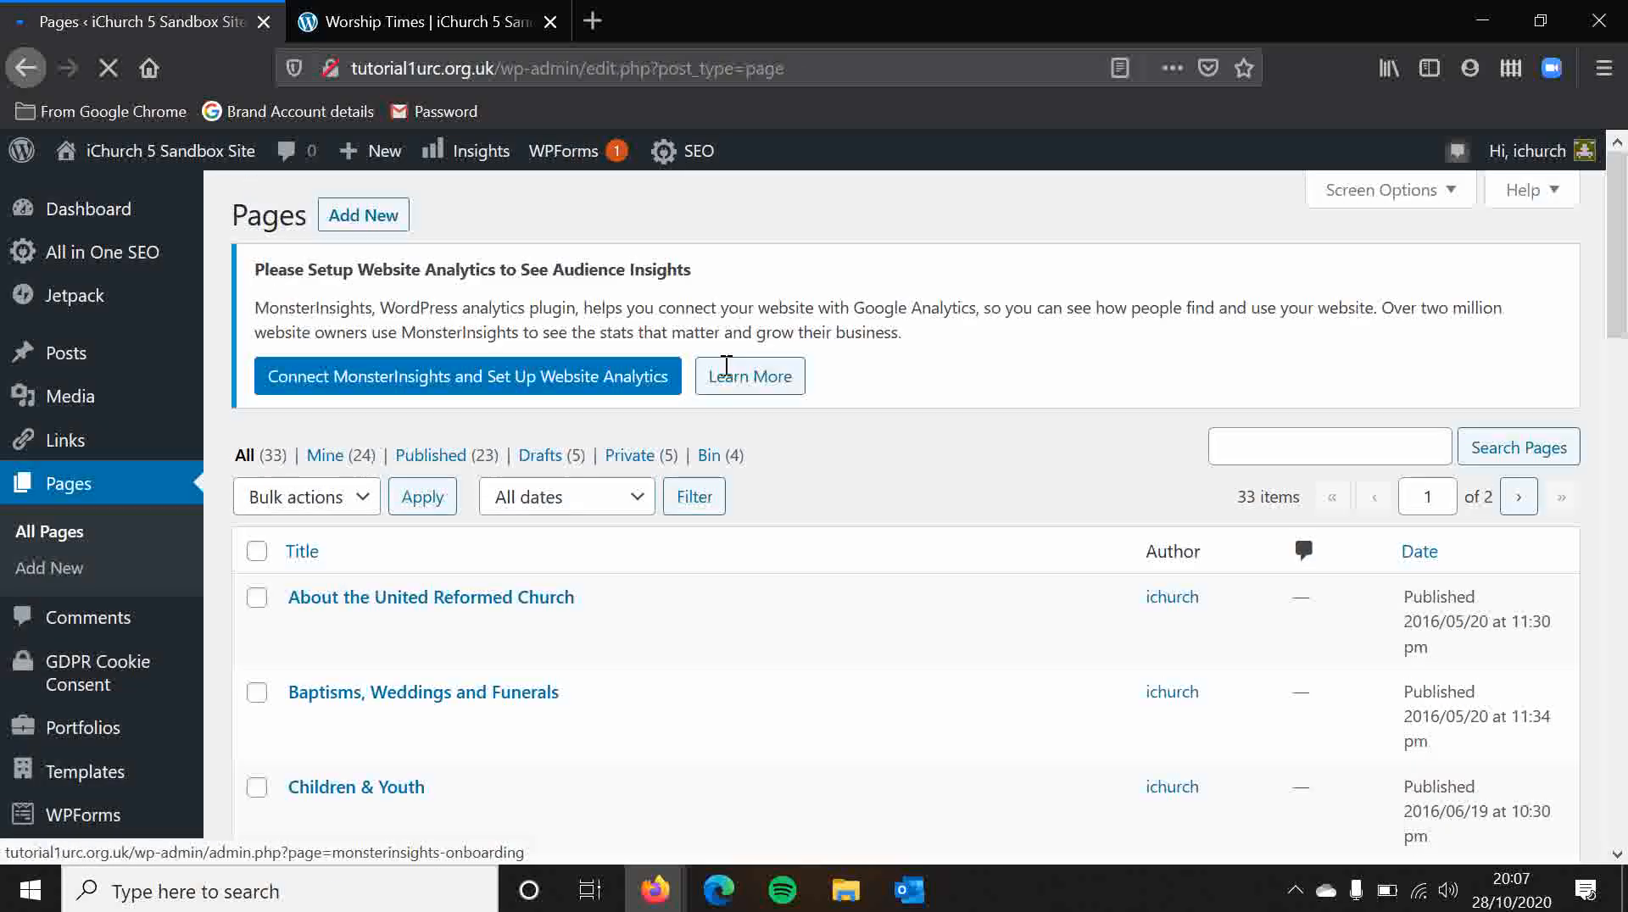
pyautogui.scroll(-1, 792, 461)
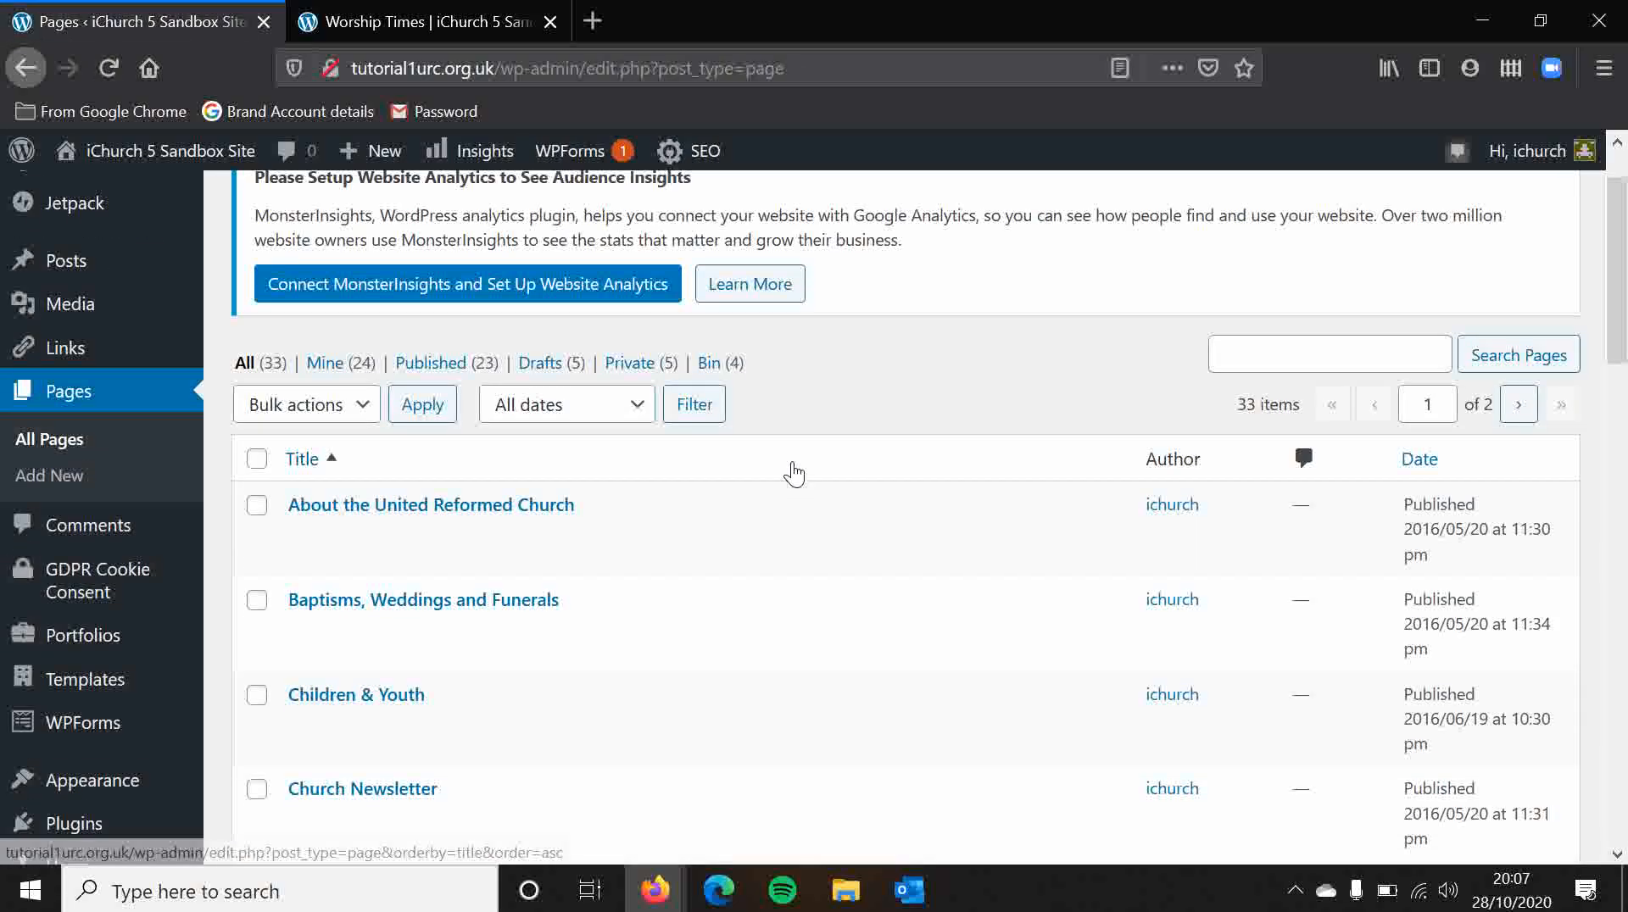
pyautogui.click(1254, 376)
pyautogui.write('wor')
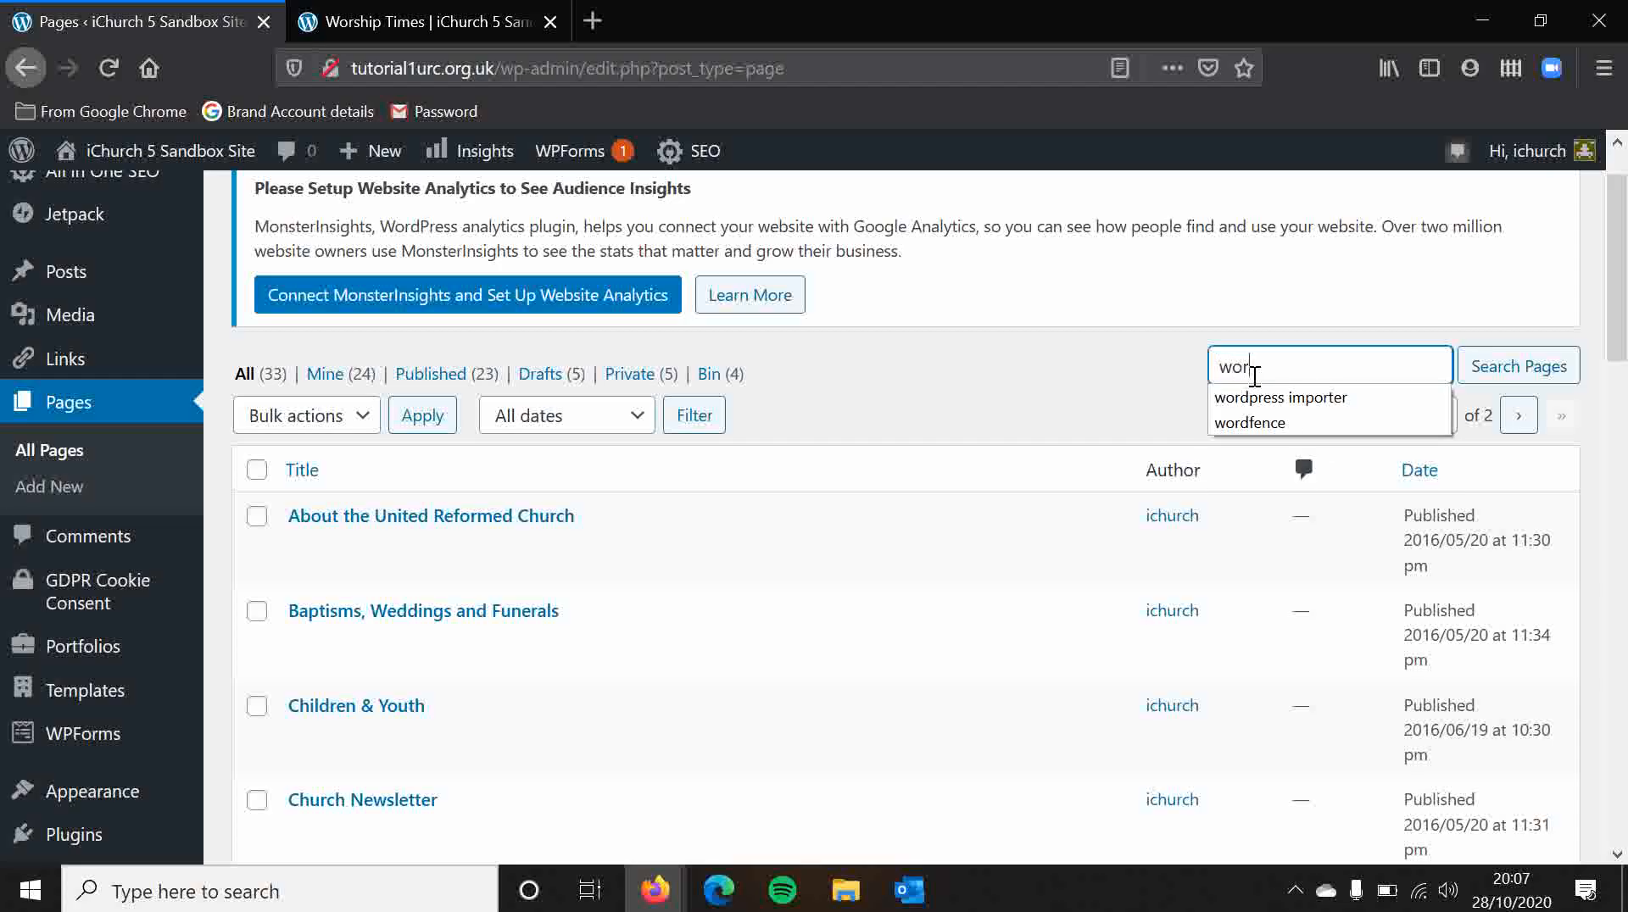
pyautogui.write('ship times')
pyautogui.press('Return')
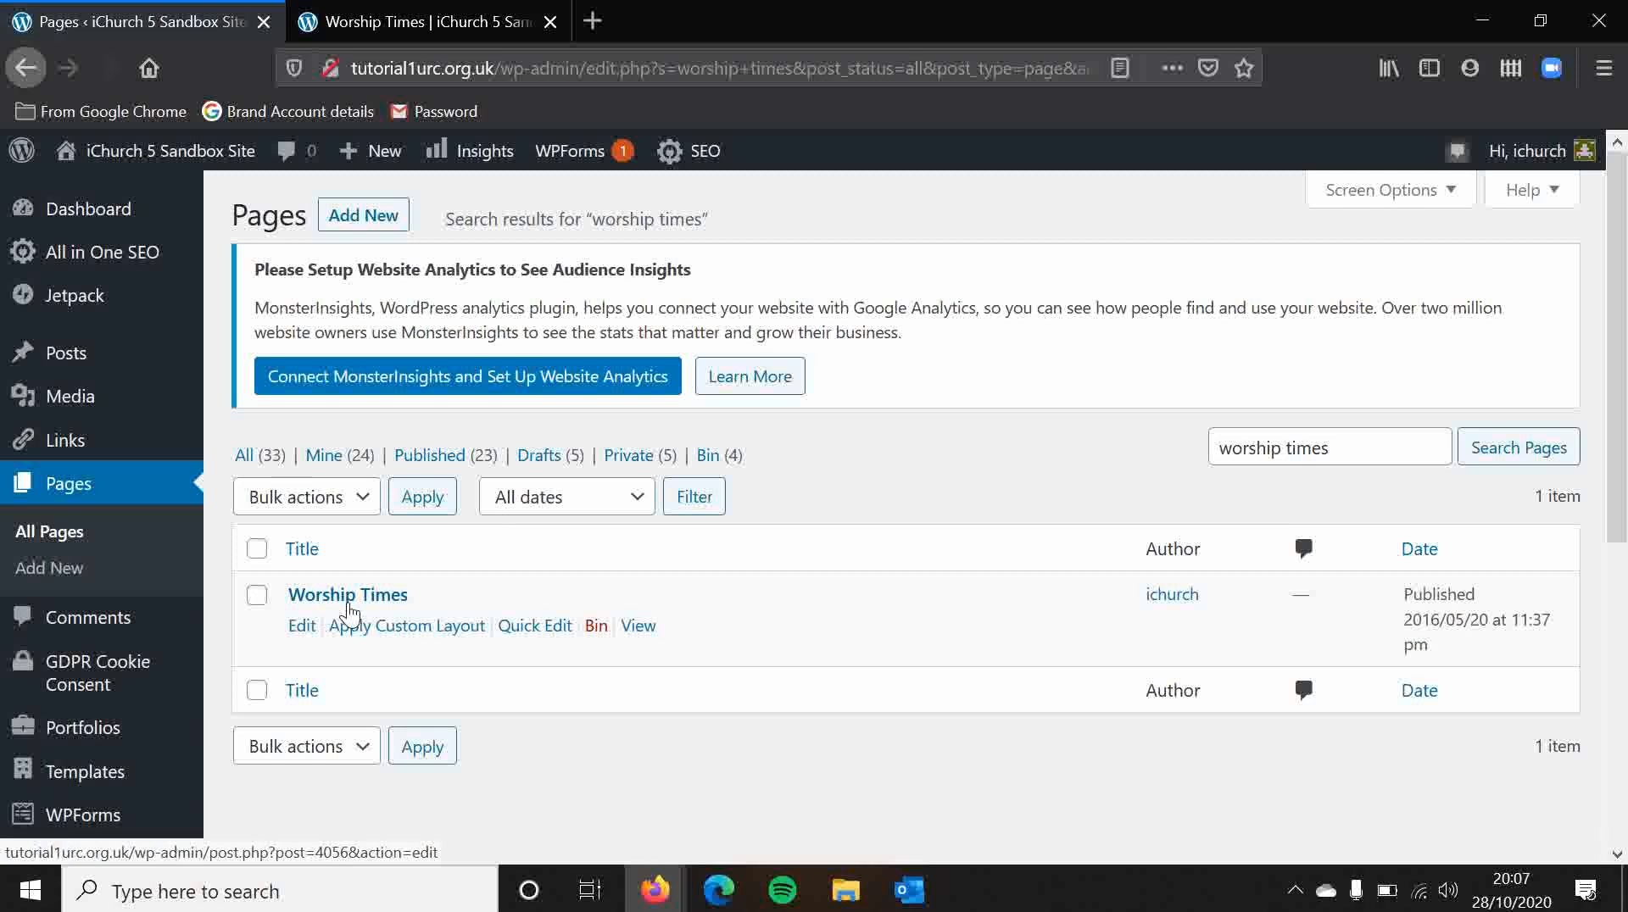
pyautogui.click(383, 600)
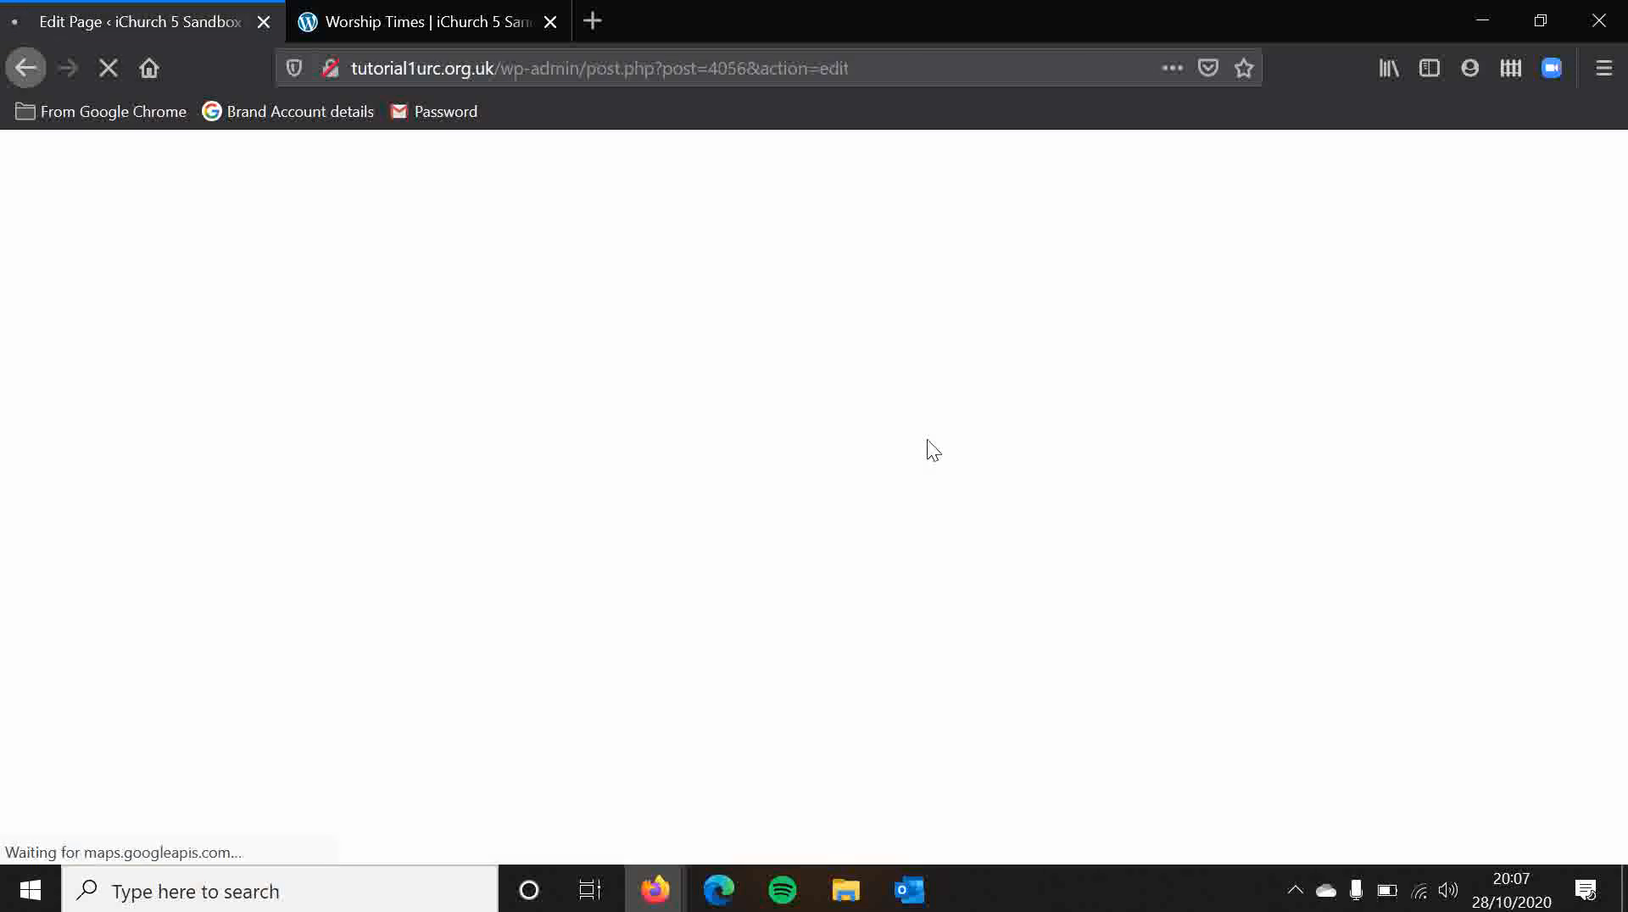
# Step: Set the Worship Times page's sidebar layout to Sidebar Left and update the page
pyautogui.scroll(-6, 1174, 475)
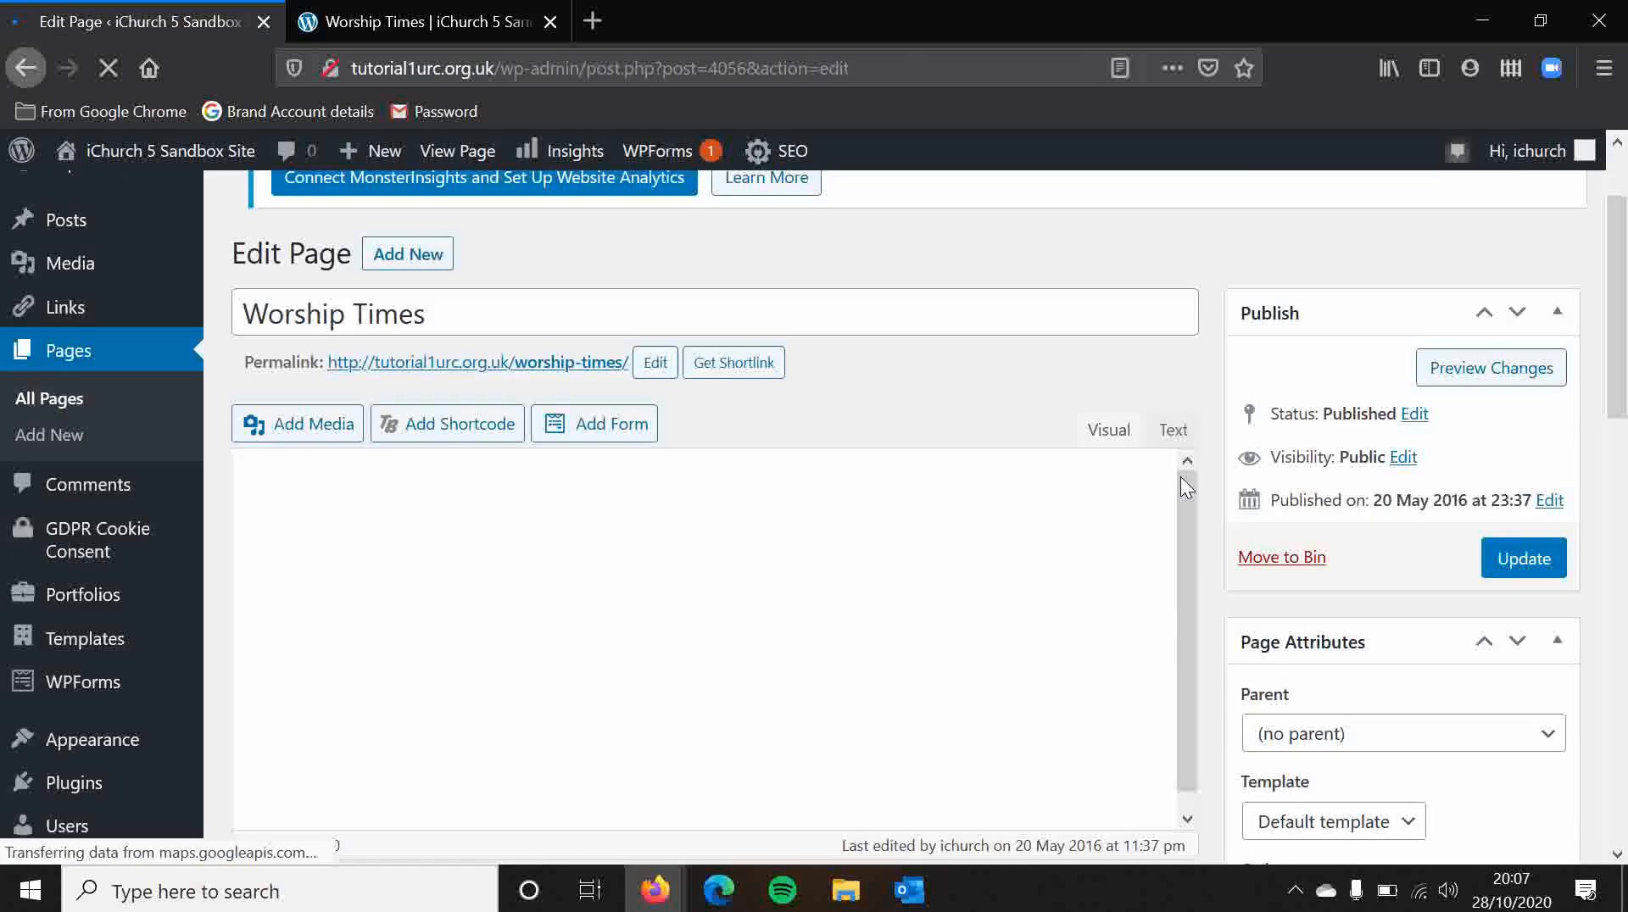
pyautogui.scroll(-2, 1209, 471)
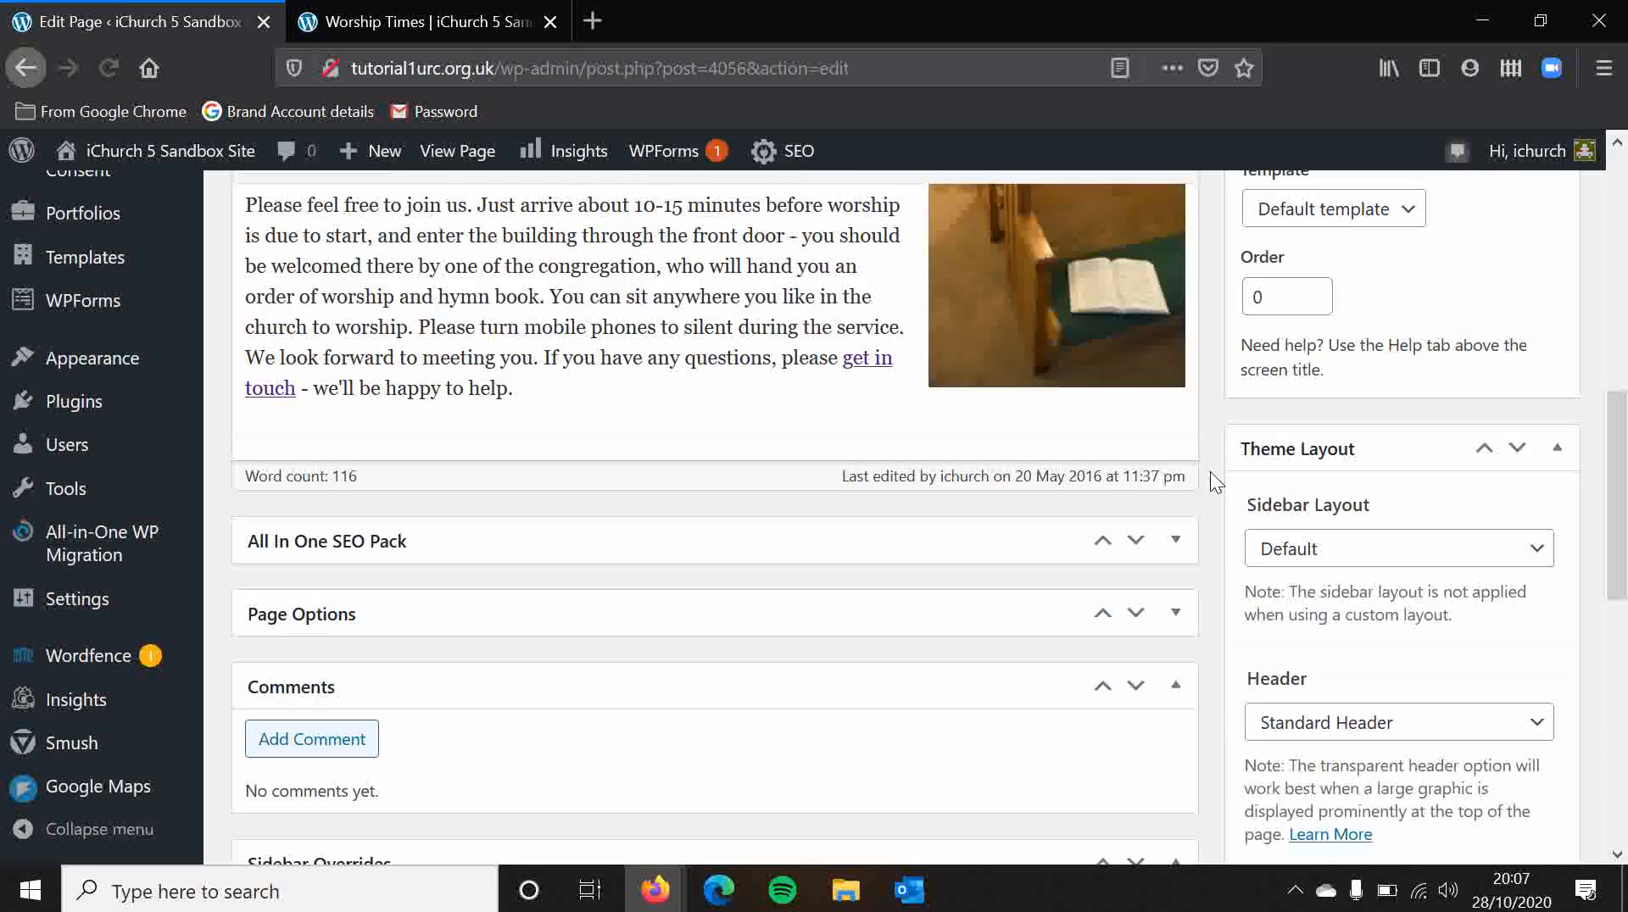
pyautogui.scroll(-2, 1228, 496)
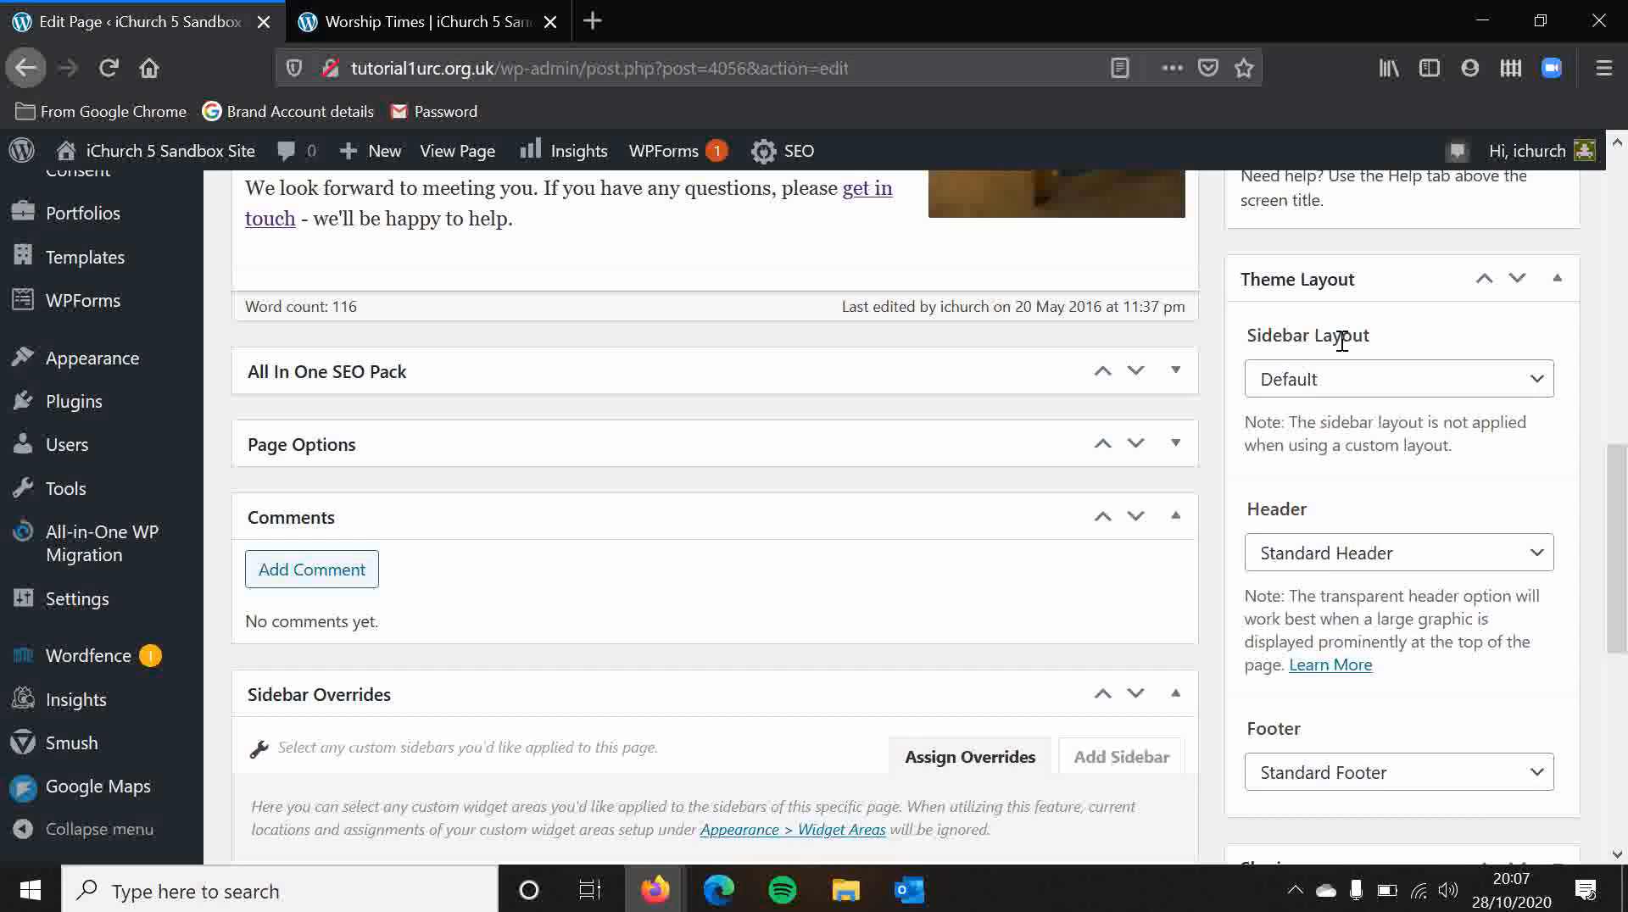
pyautogui.click(1306, 390)
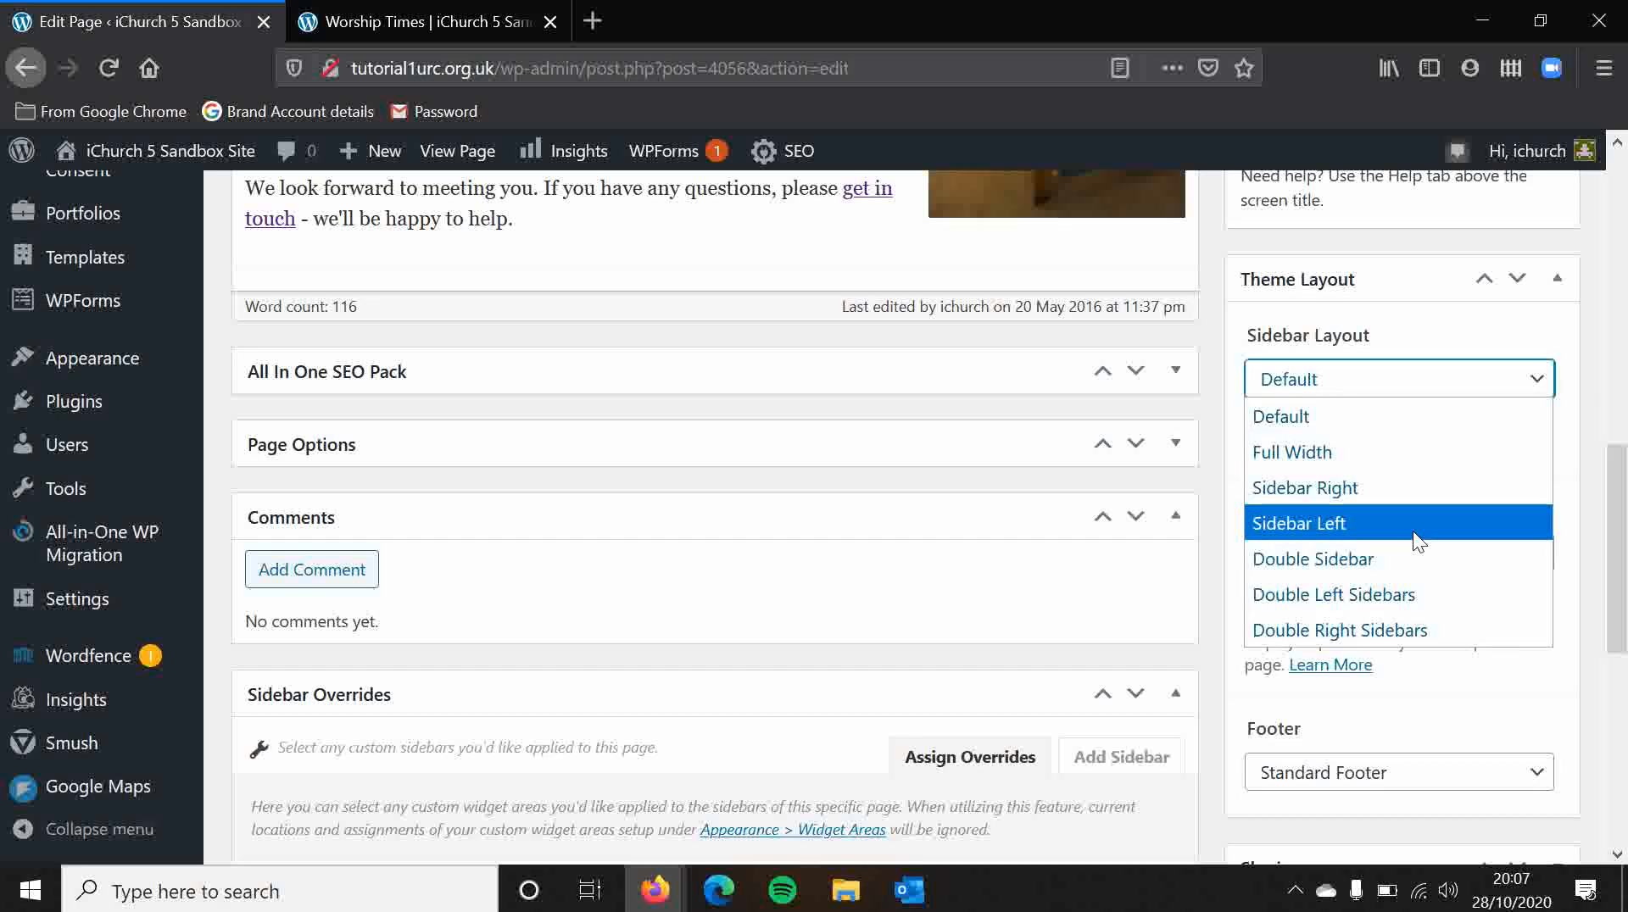
pyautogui.click(1338, 523)
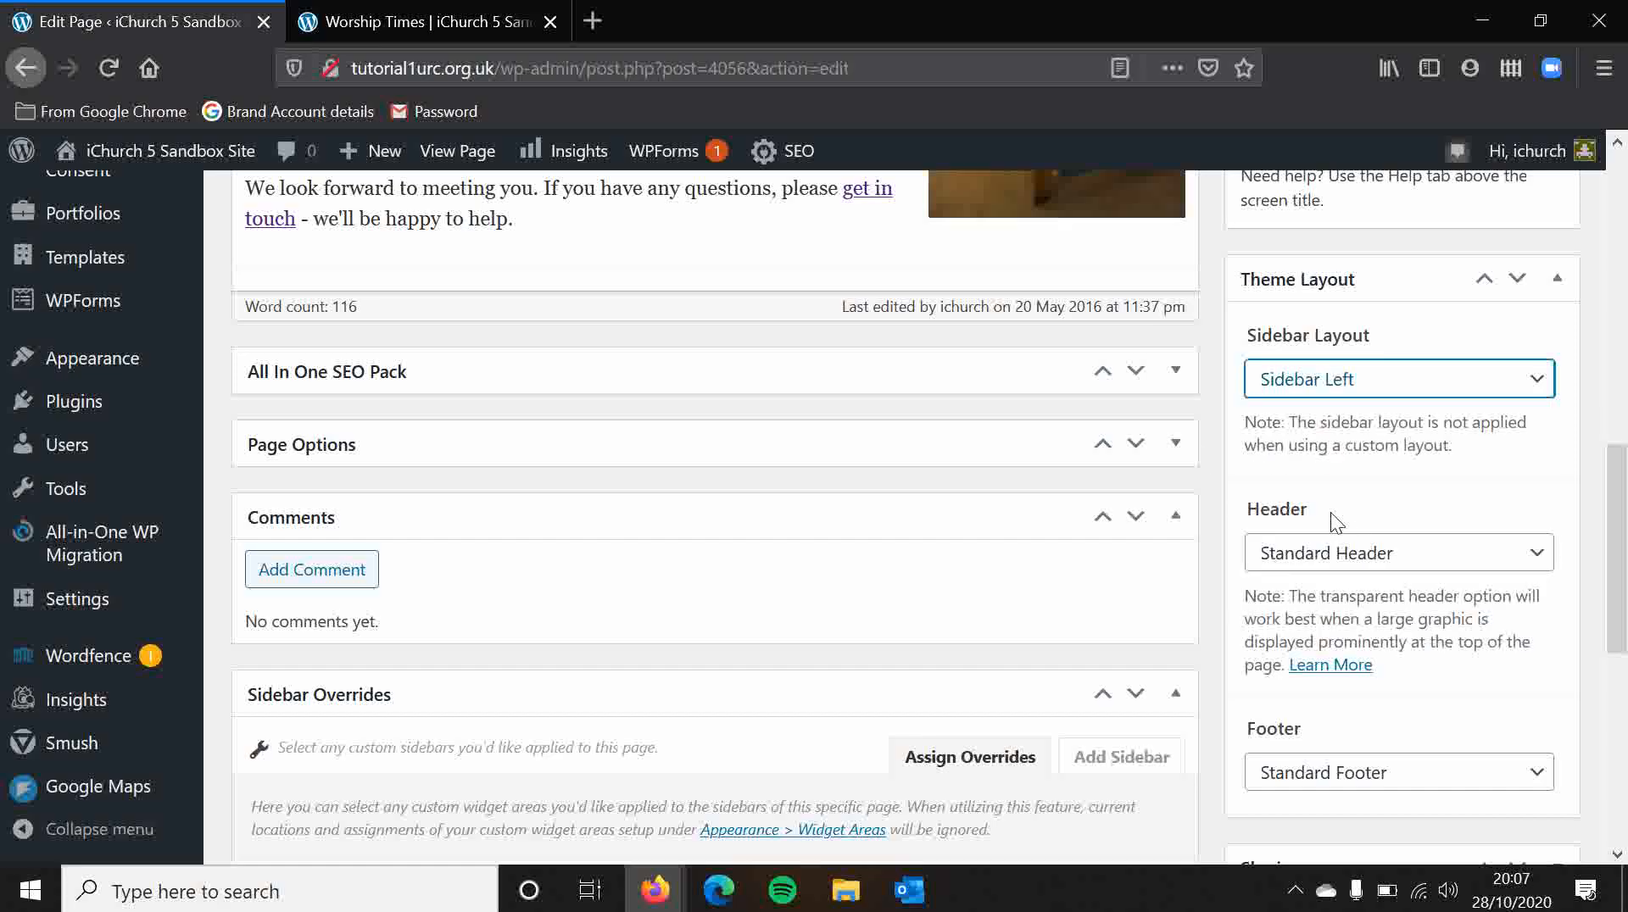
pyautogui.click(1311, 383)
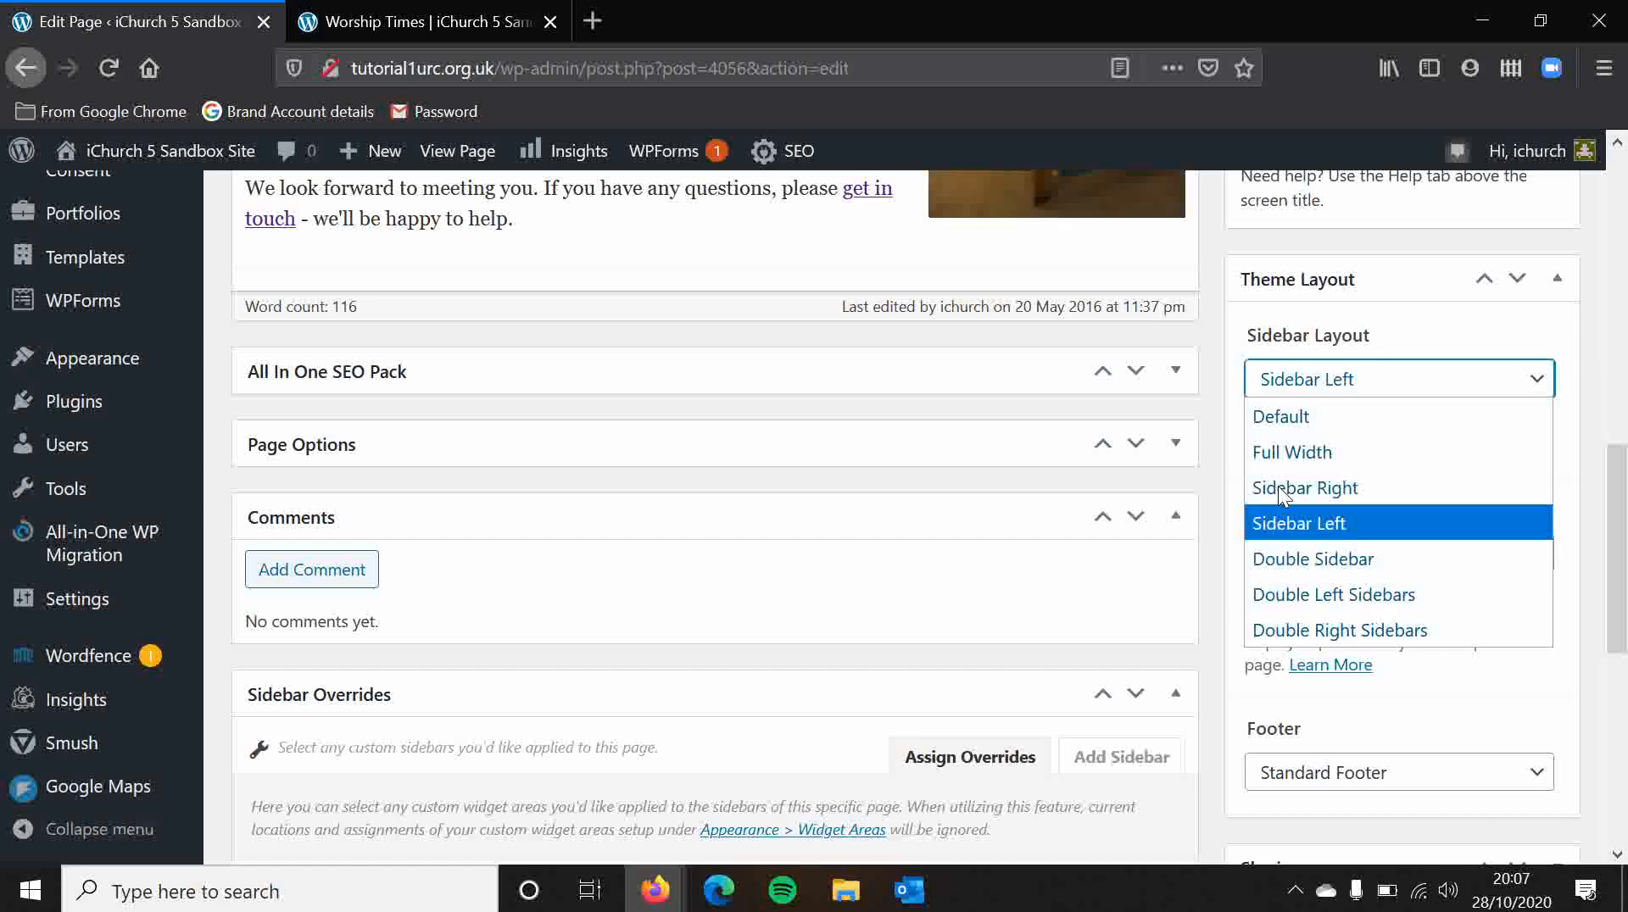
pyautogui.click(1212, 450)
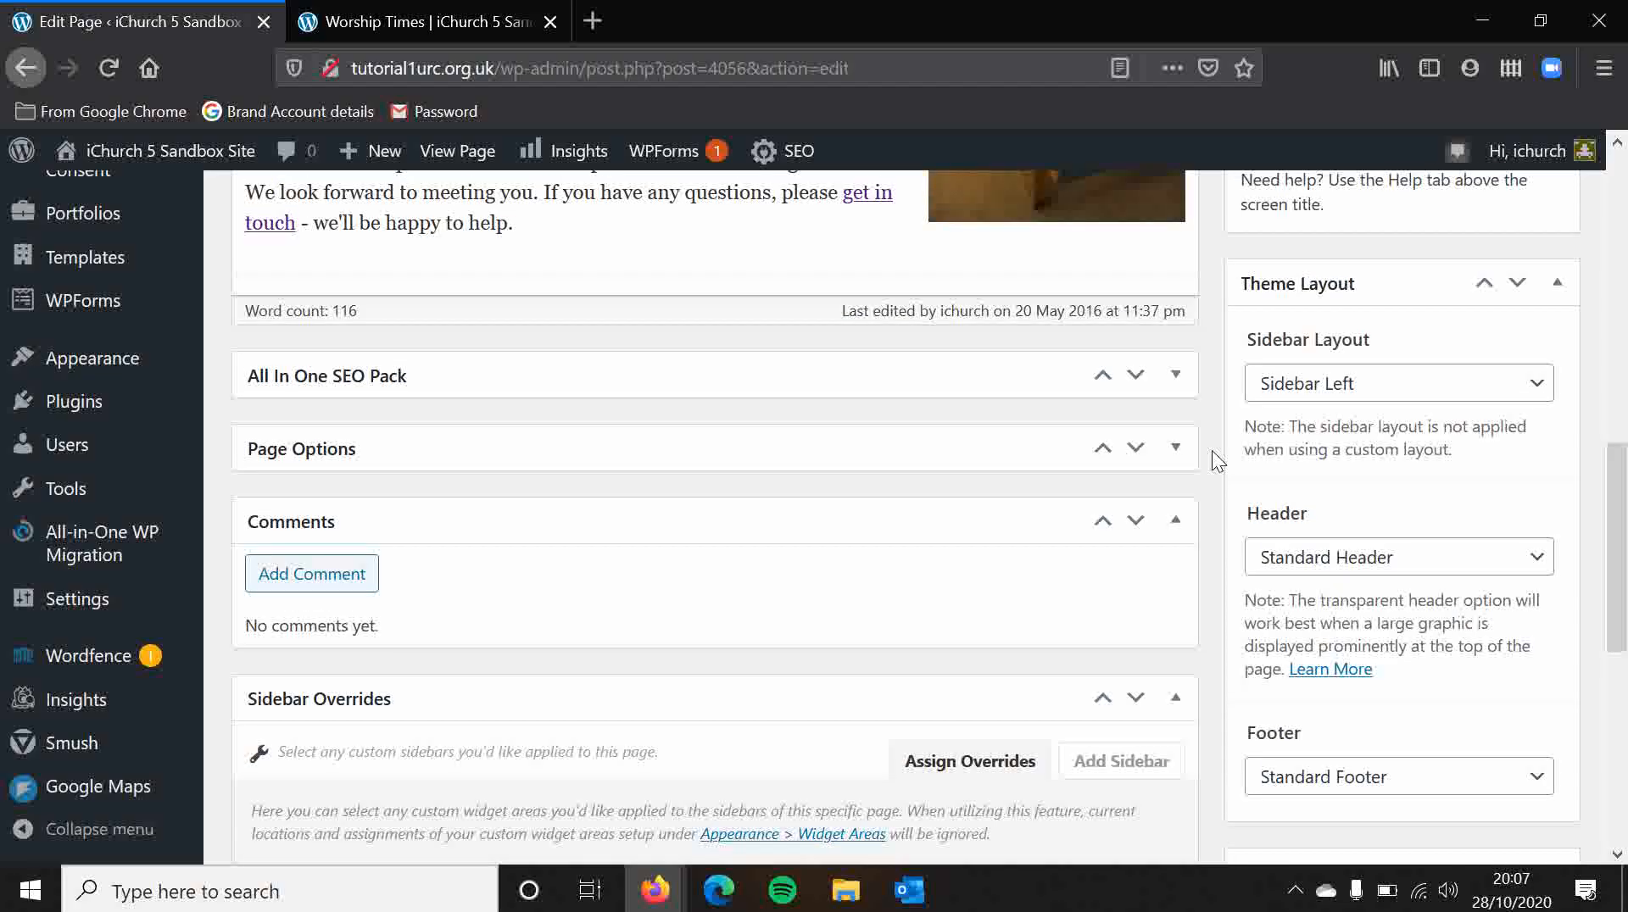
pyautogui.scroll(6, 1212, 450)
pyautogui.click(1524, 353)
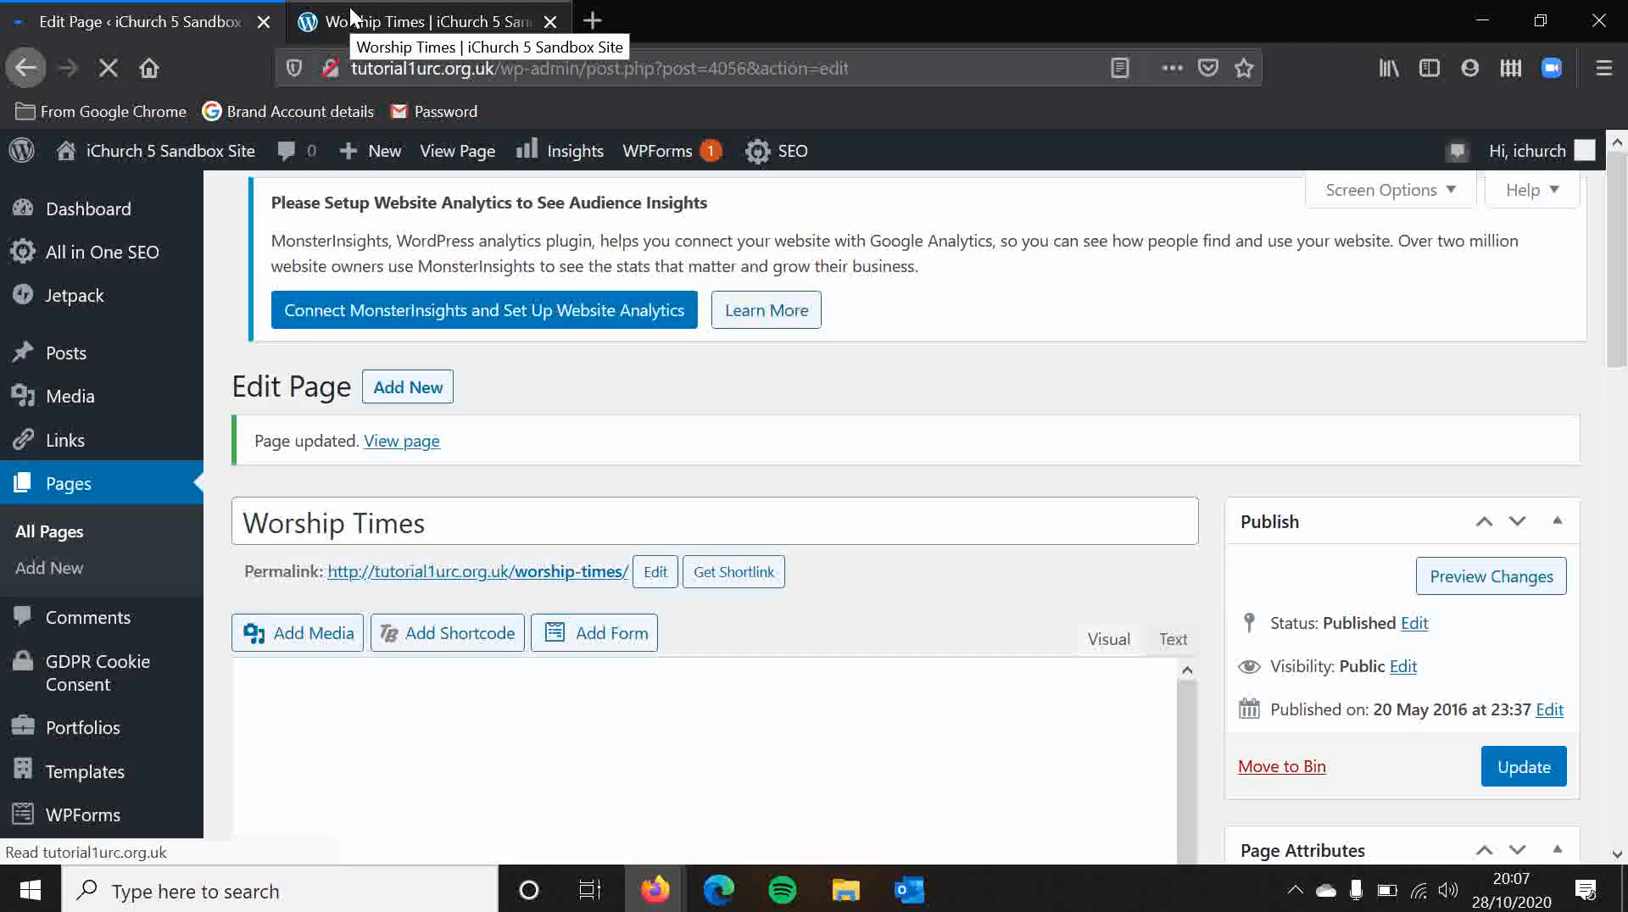
# Step: Reload the live Worship Times page to check its updated sidebar layout
pyautogui.click(352, 19)
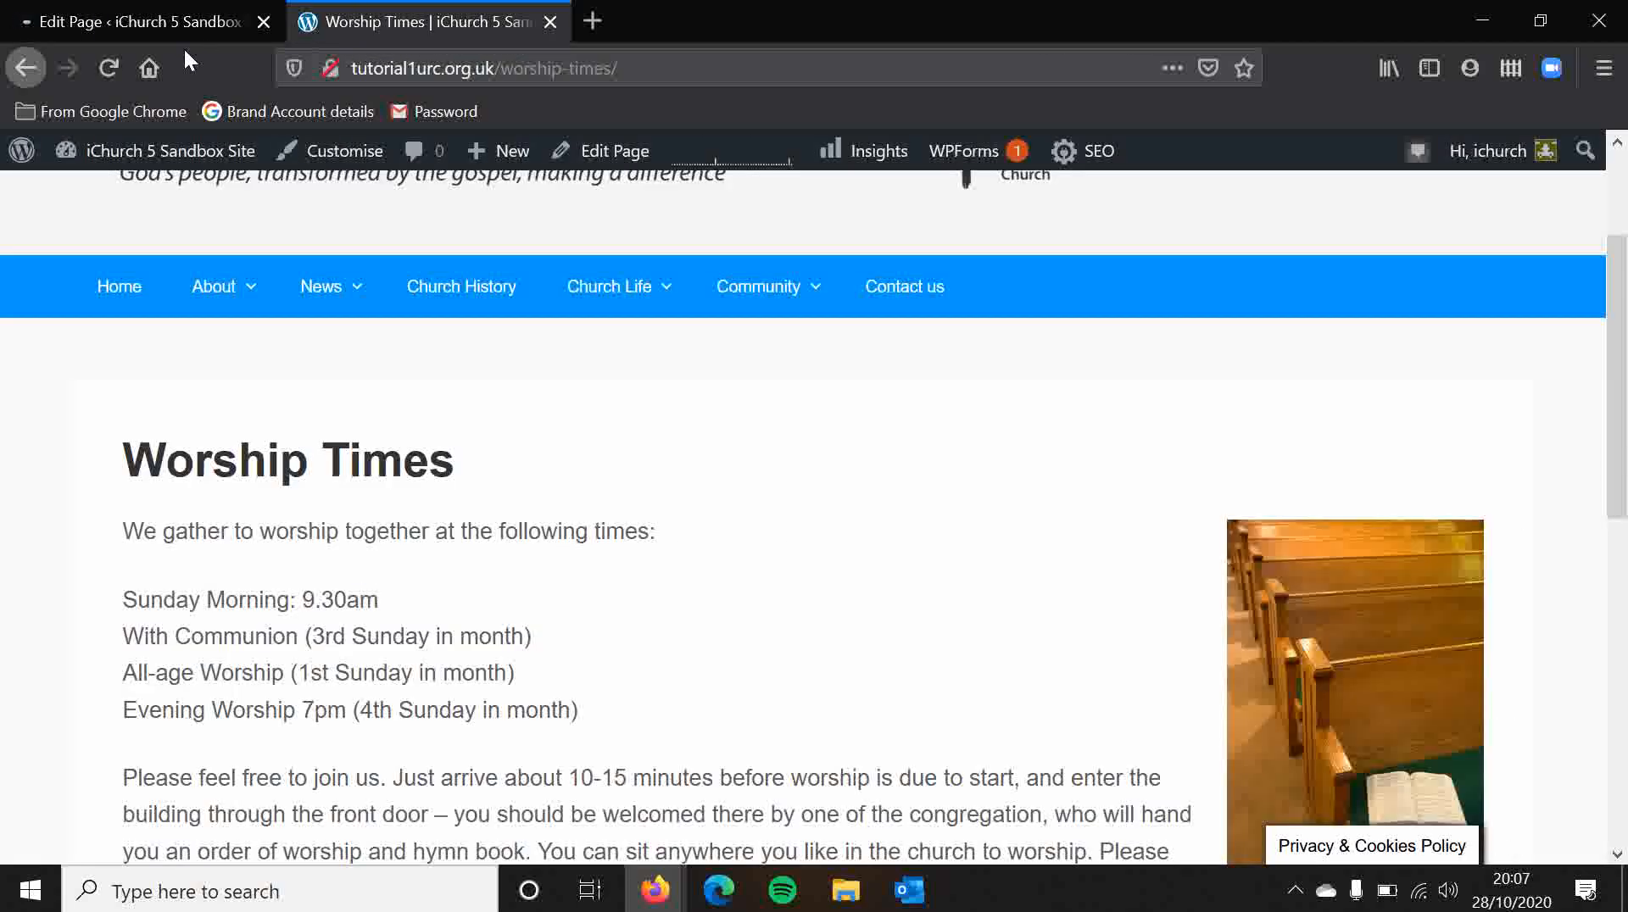
pyautogui.click(102, 70)
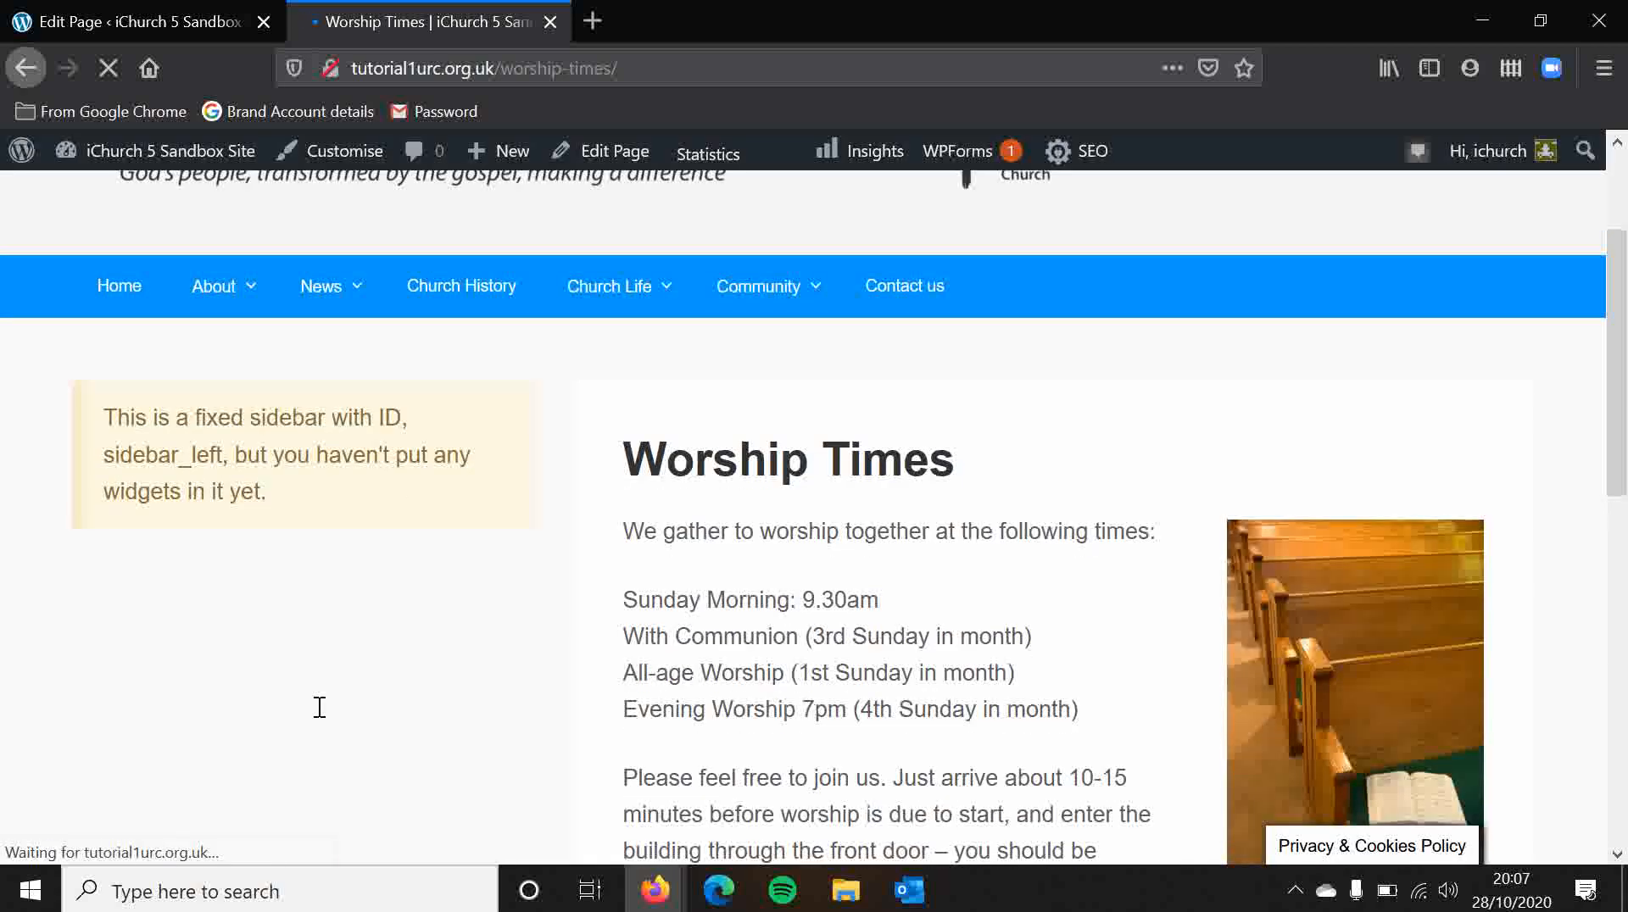
# Step: Return to the admin area and open the Widgets page to view the available widget locations
pyautogui.click(118, 17)
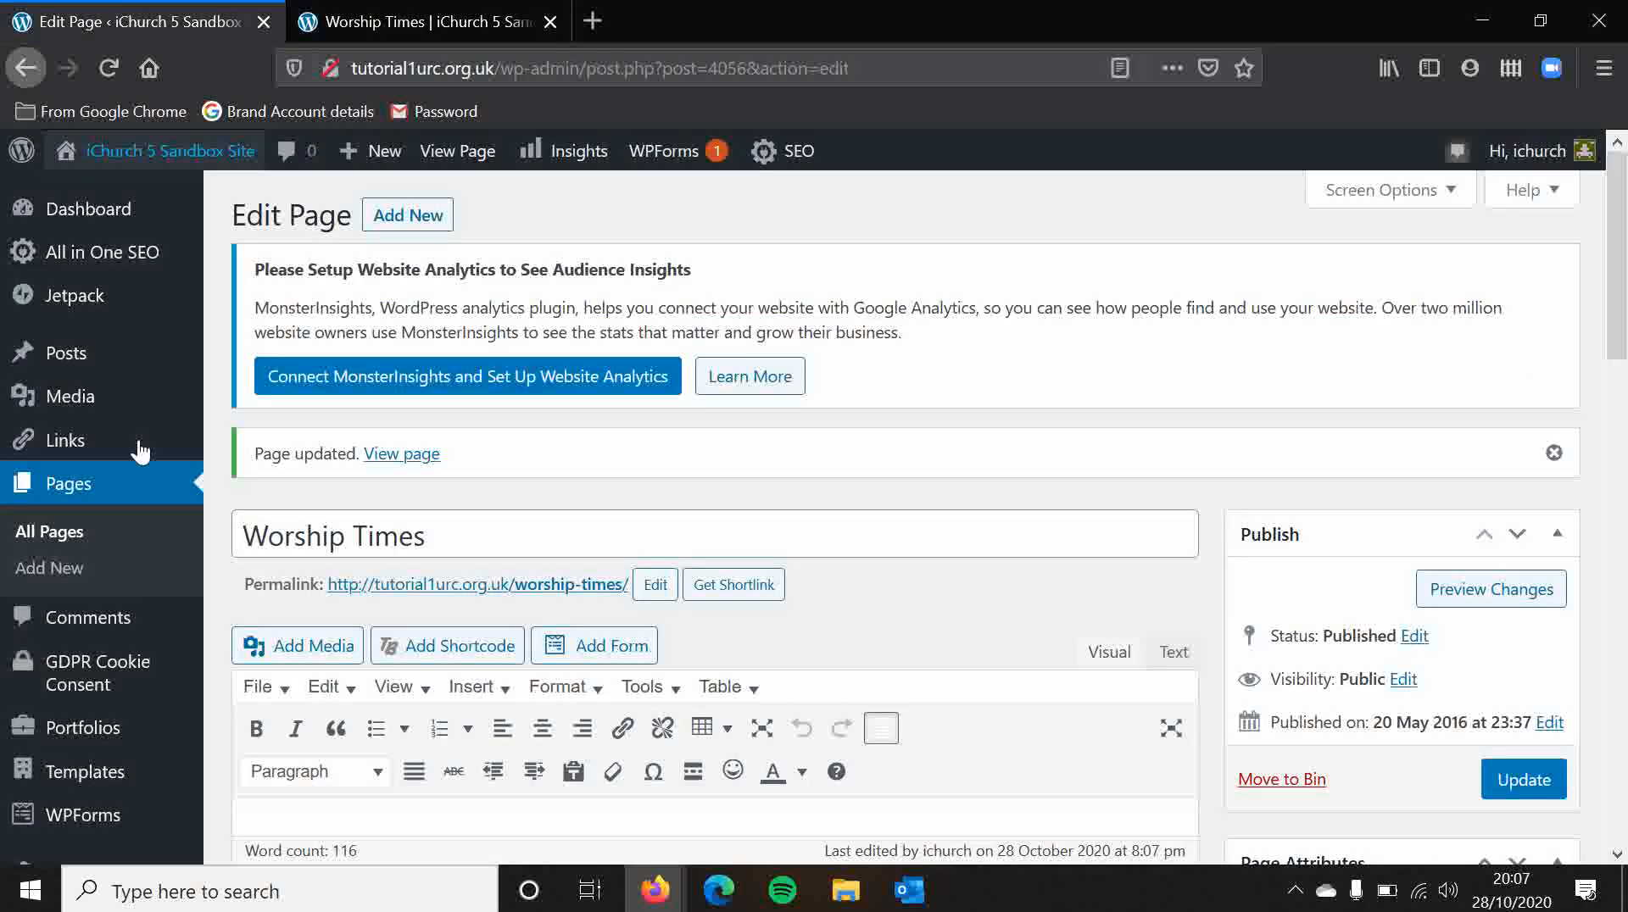
pyautogui.scroll(-3, 237, 502)
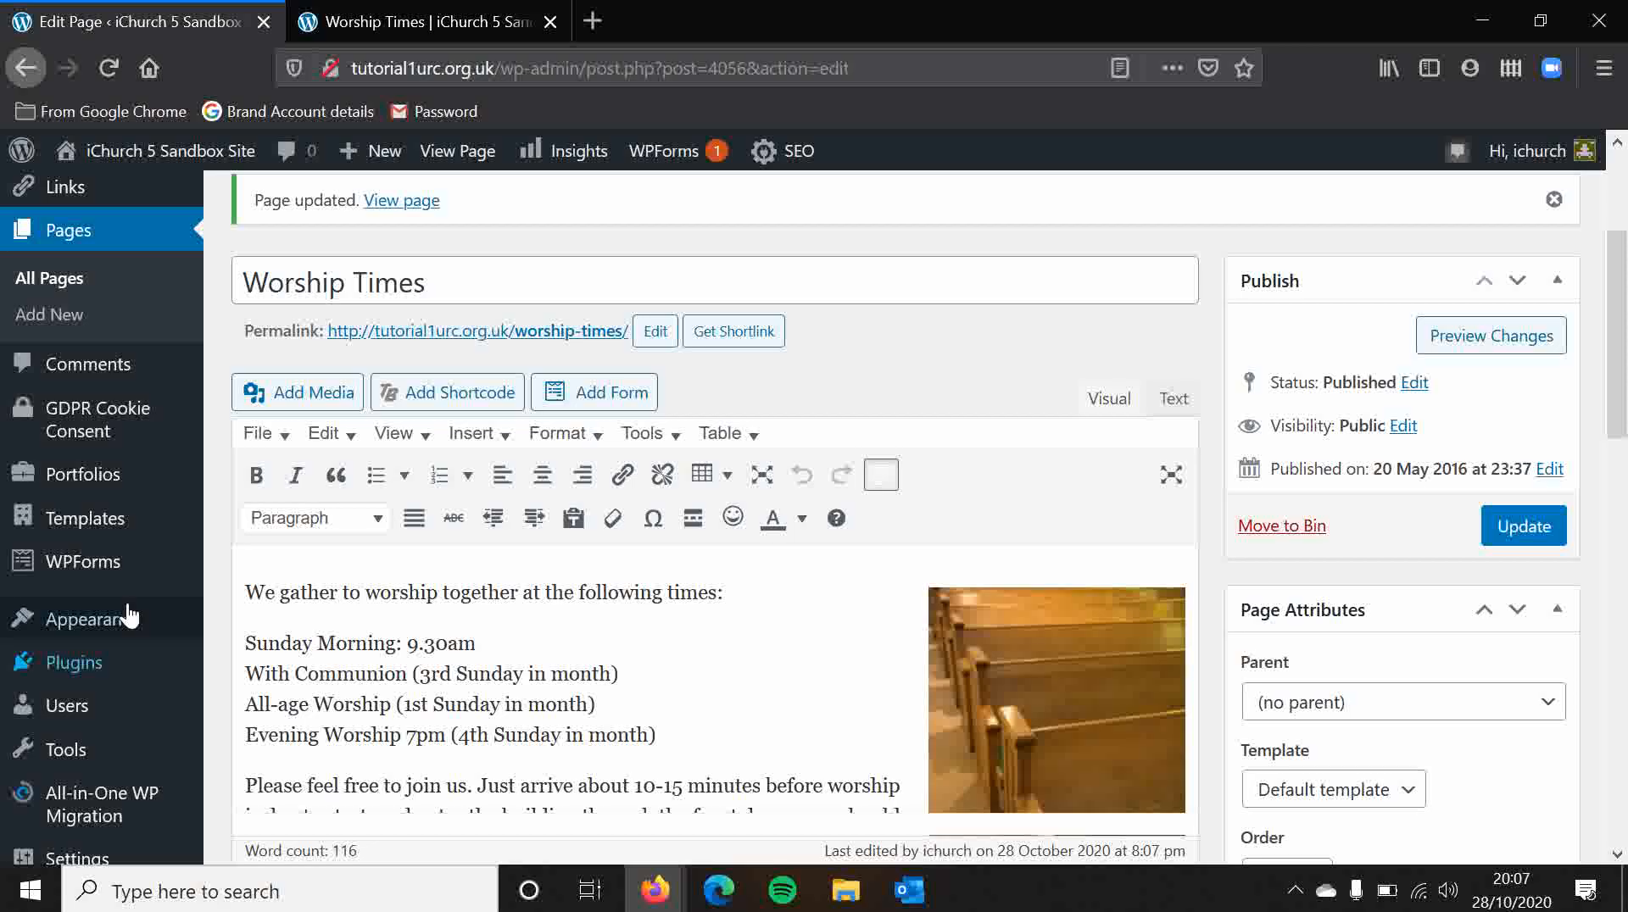
pyautogui.moveTo(127, 619)
pyautogui.click(236, 509)
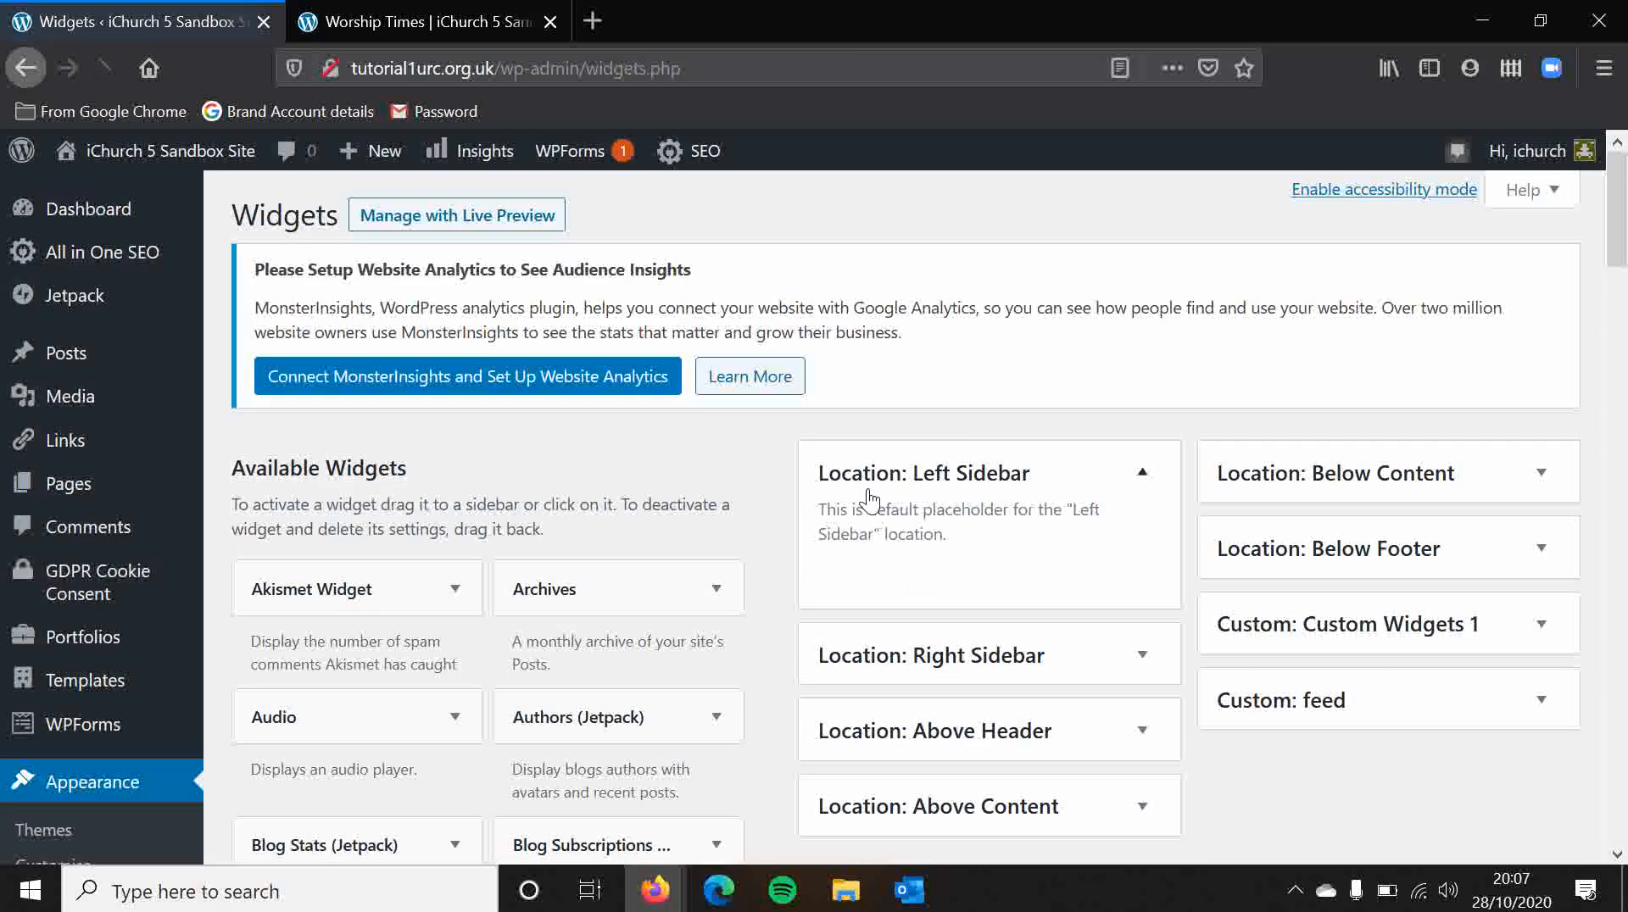
pyautogui.scroll(-3, 772, 529)
pyautogui.scroll(1, 772, 530)
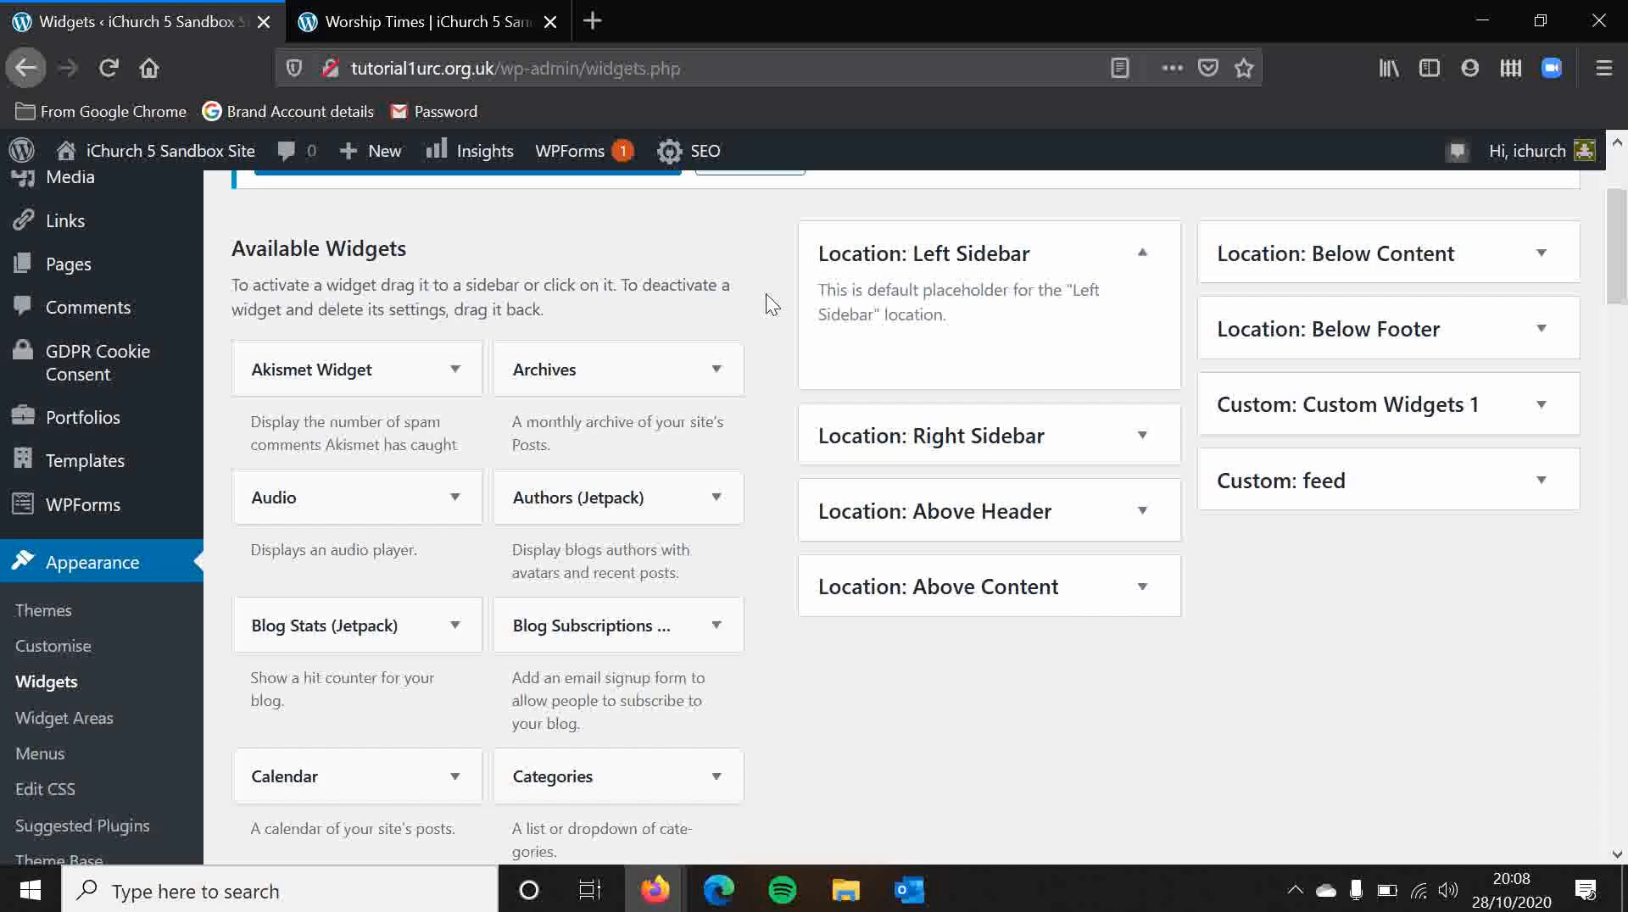
# Step: Examine the About Us and Contact Us footer columns on the live Worship Times page, then return to the Widgets page
pyautogui.click(370, 16)
pyautogui.scroll(-10, 307, 542)
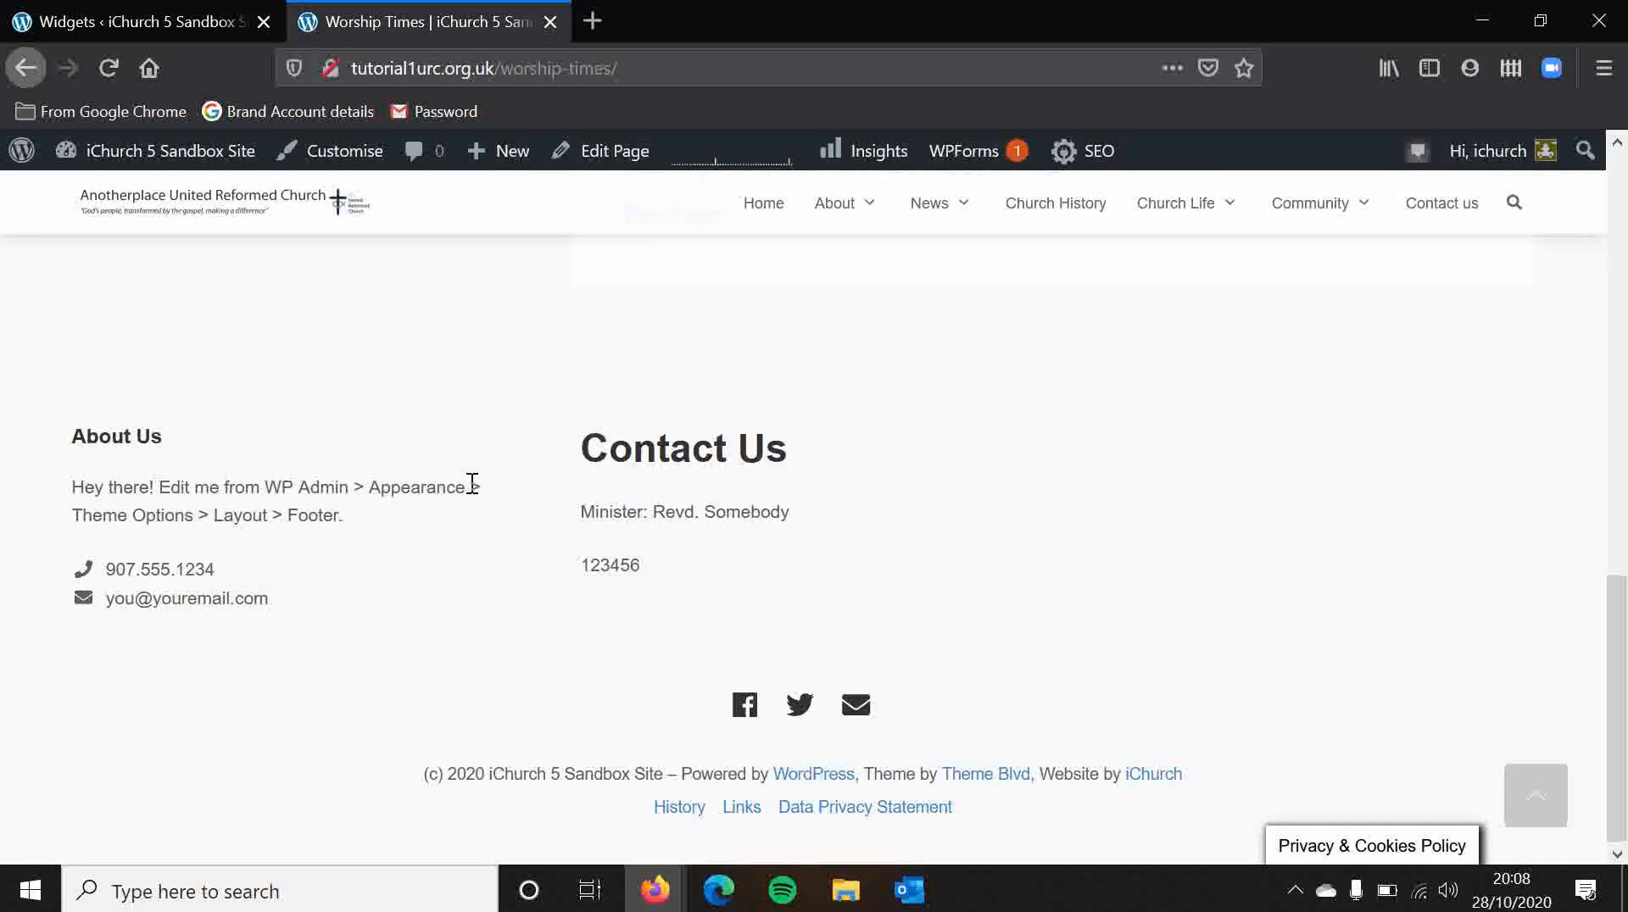
pyautogui.moveTo(53, 432); pyautogui.dragTo(136, 435)
pyautogui.moveTo(558, 374); pyautogui.dragTo(945, 574)
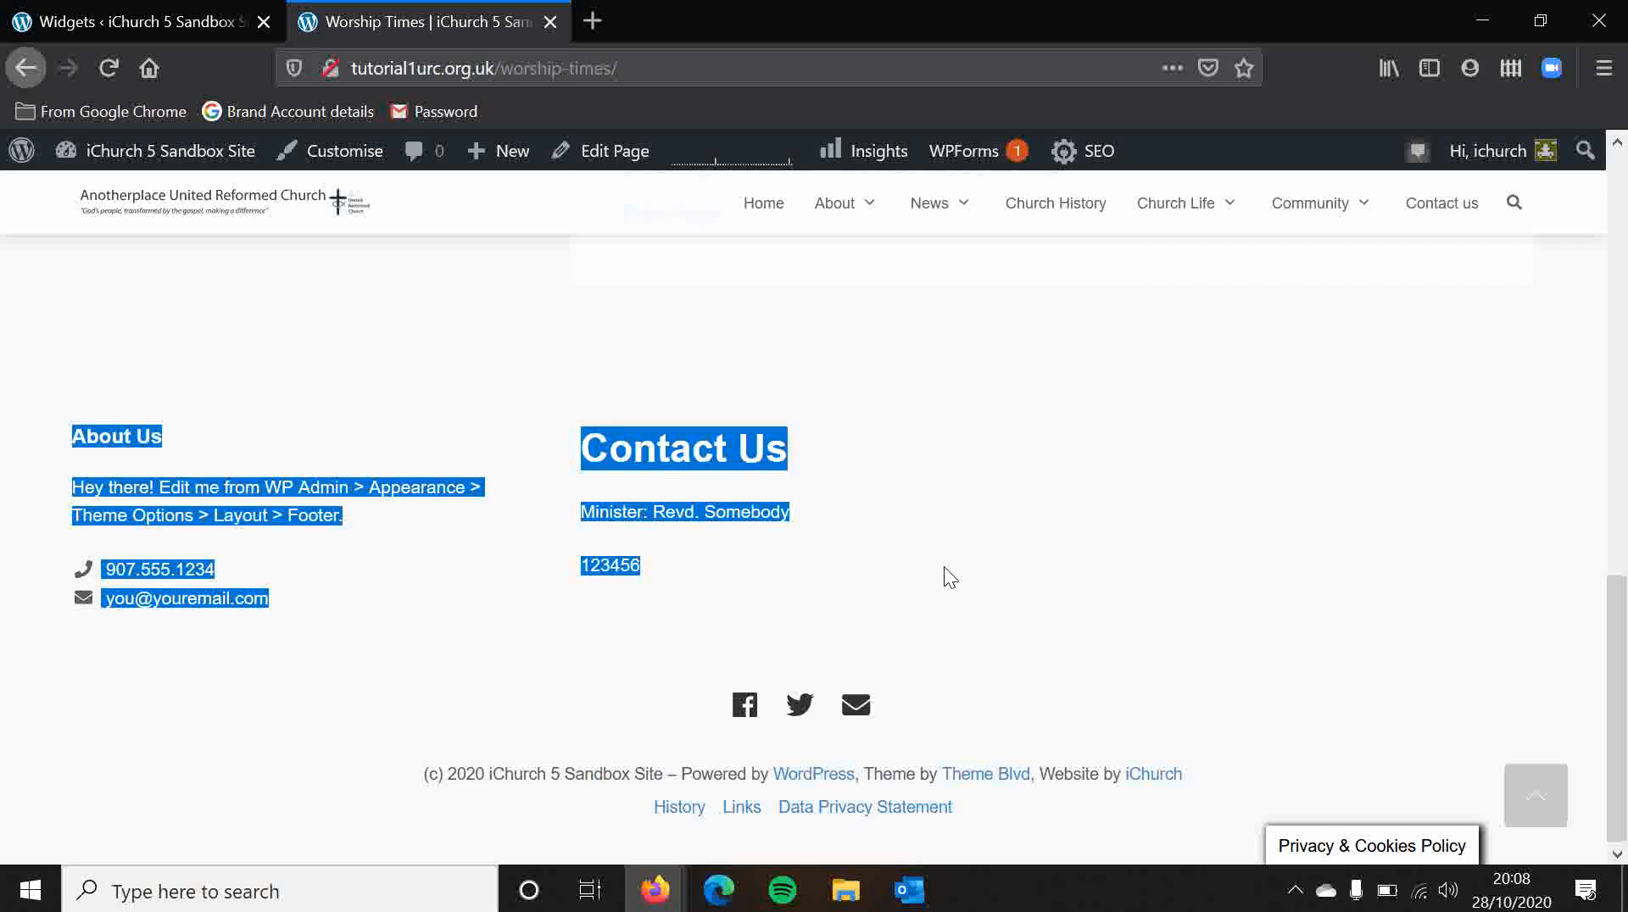
pyautogui.click(654, 563)
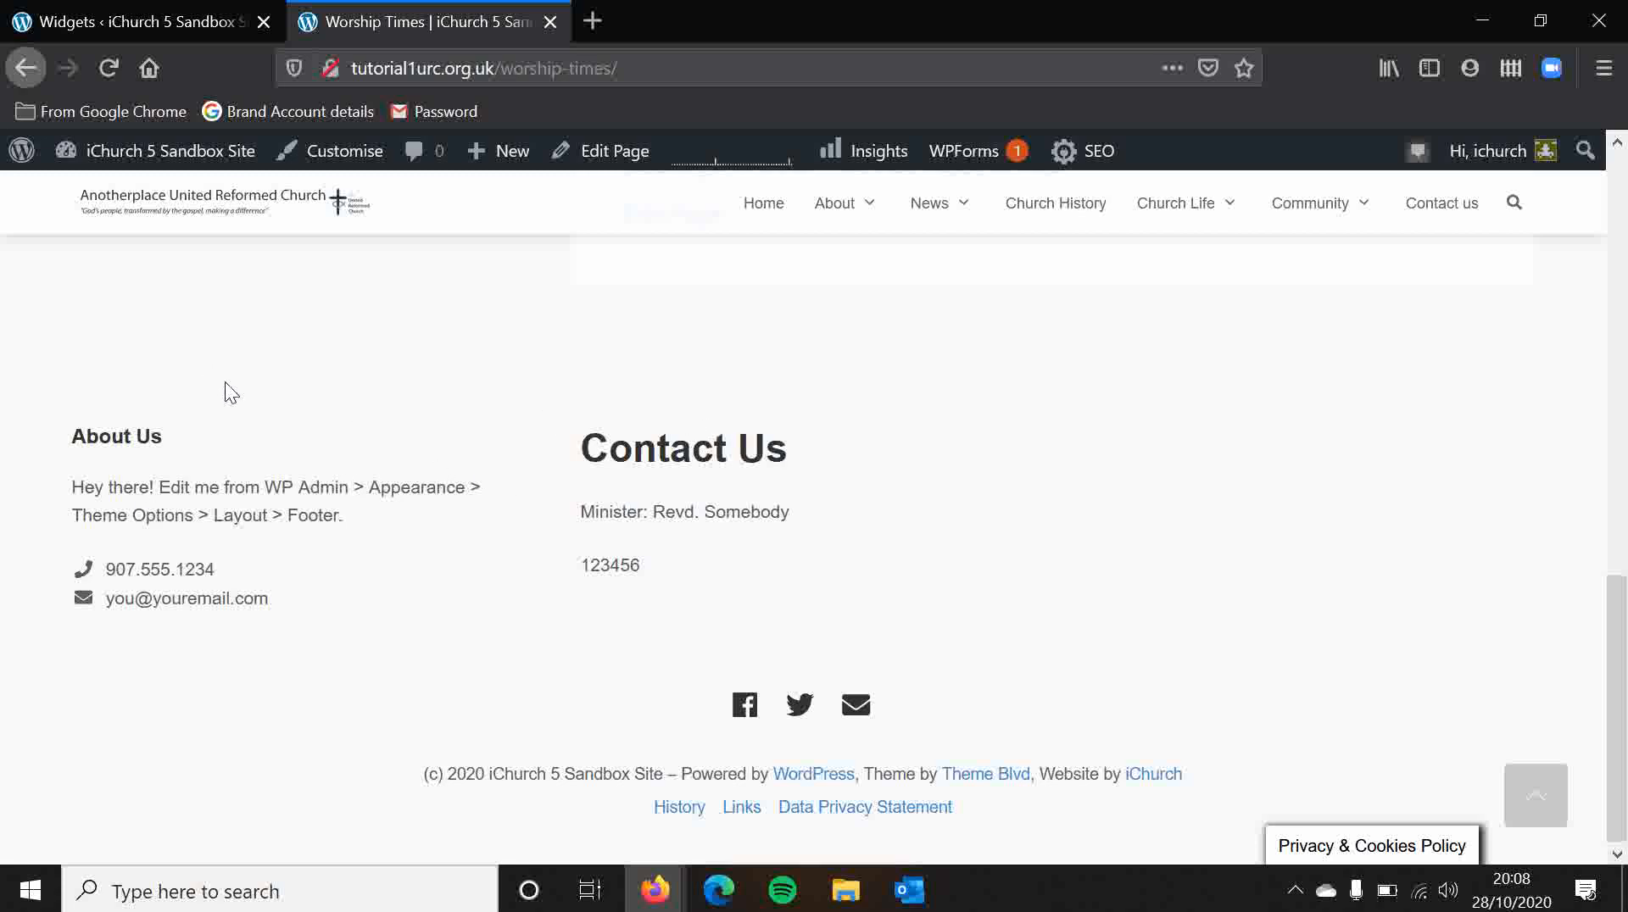
pyautogui.click(110, 4)
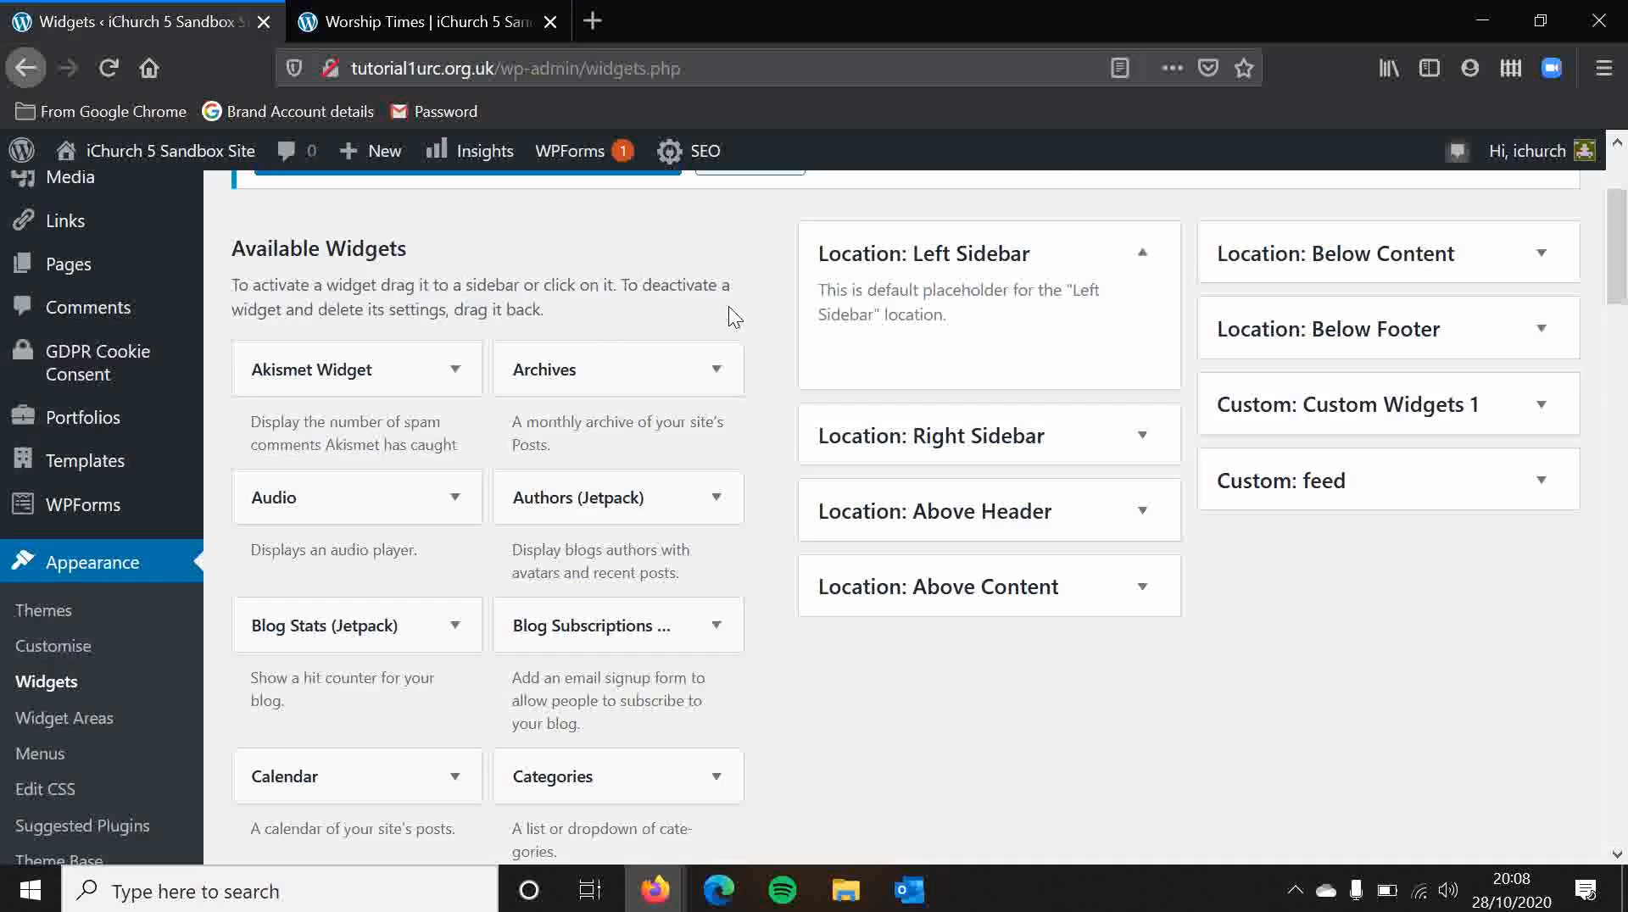